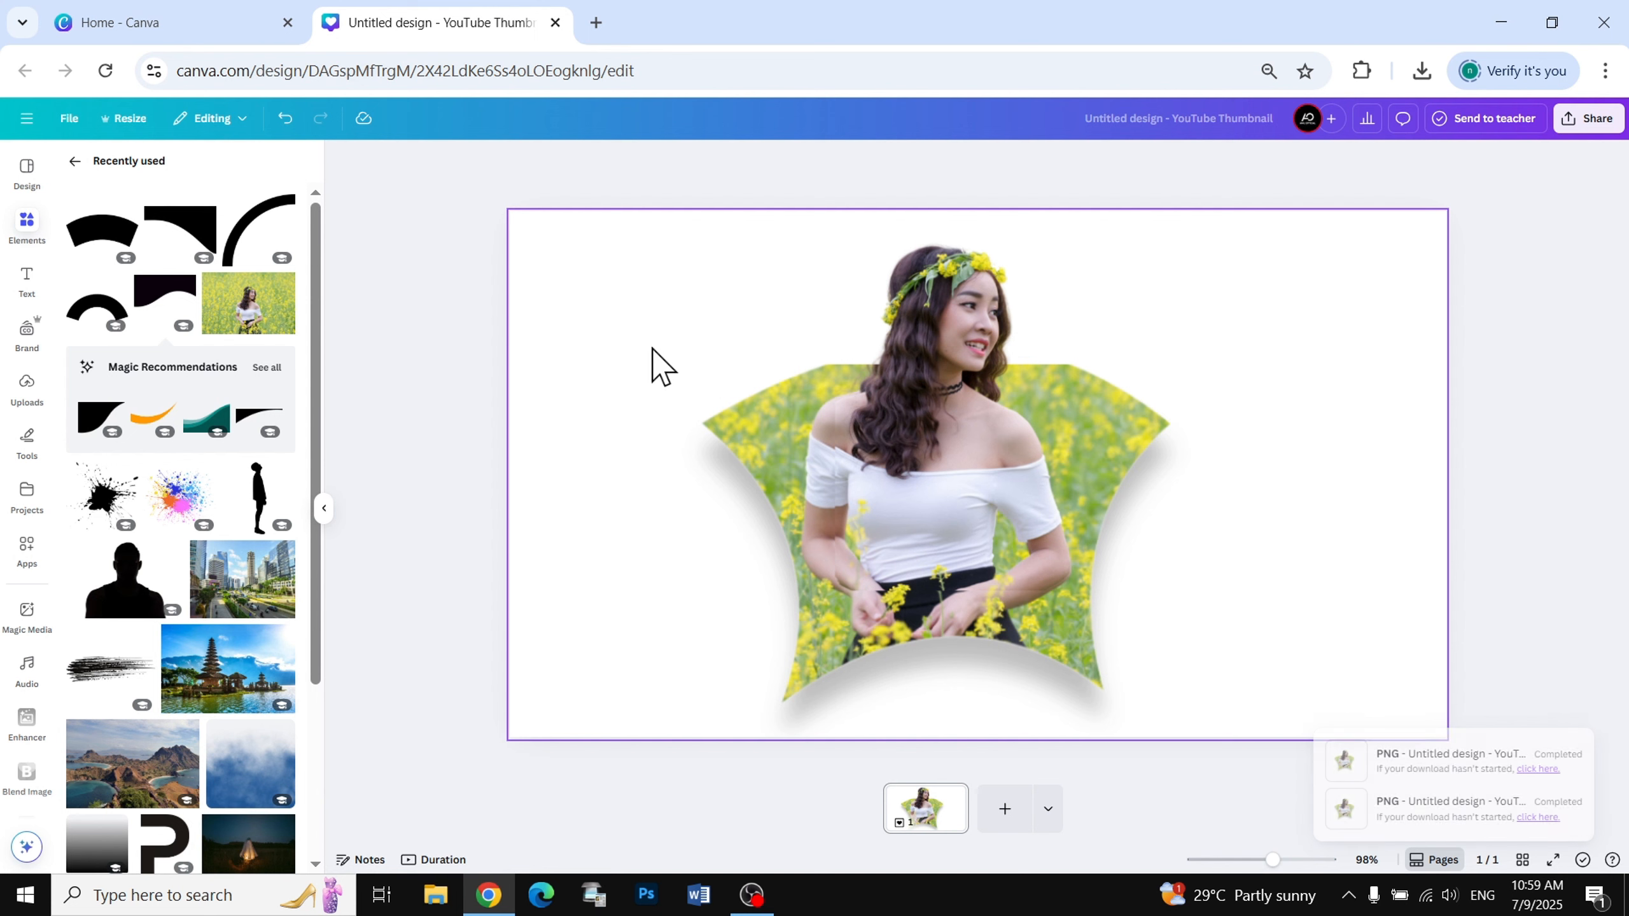
# Step: Close the open YouTube Thumbnail design and return to the home page
pyautogui.moveTo(641, 341); pyautogui.dragTo(1163, 570)
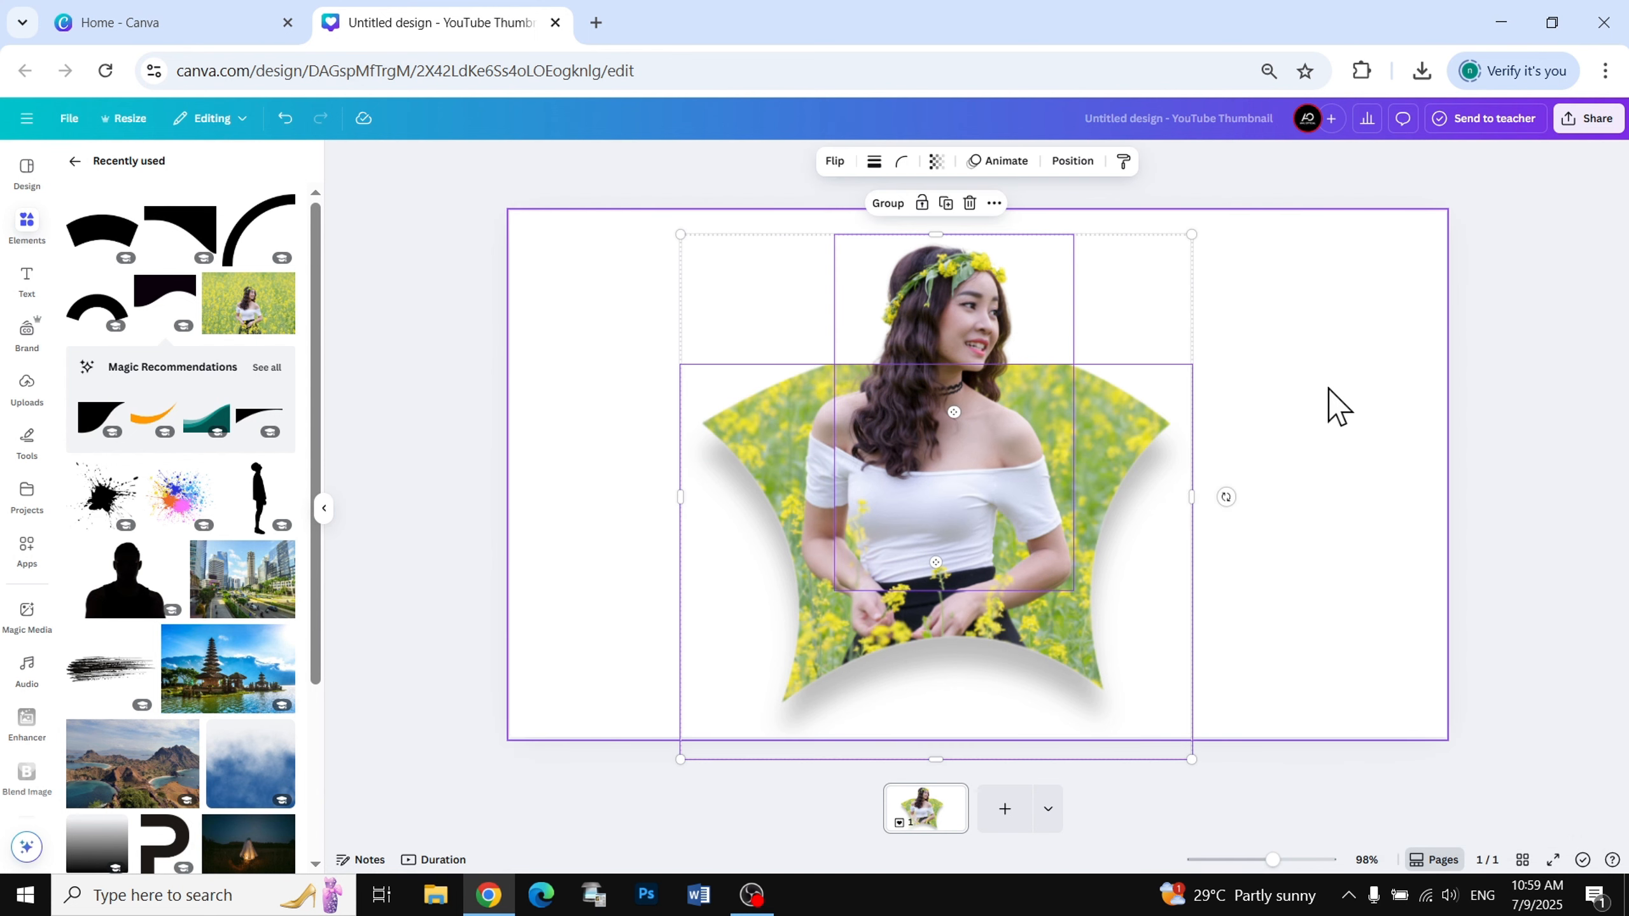
pyautogui.click(1338, 407)
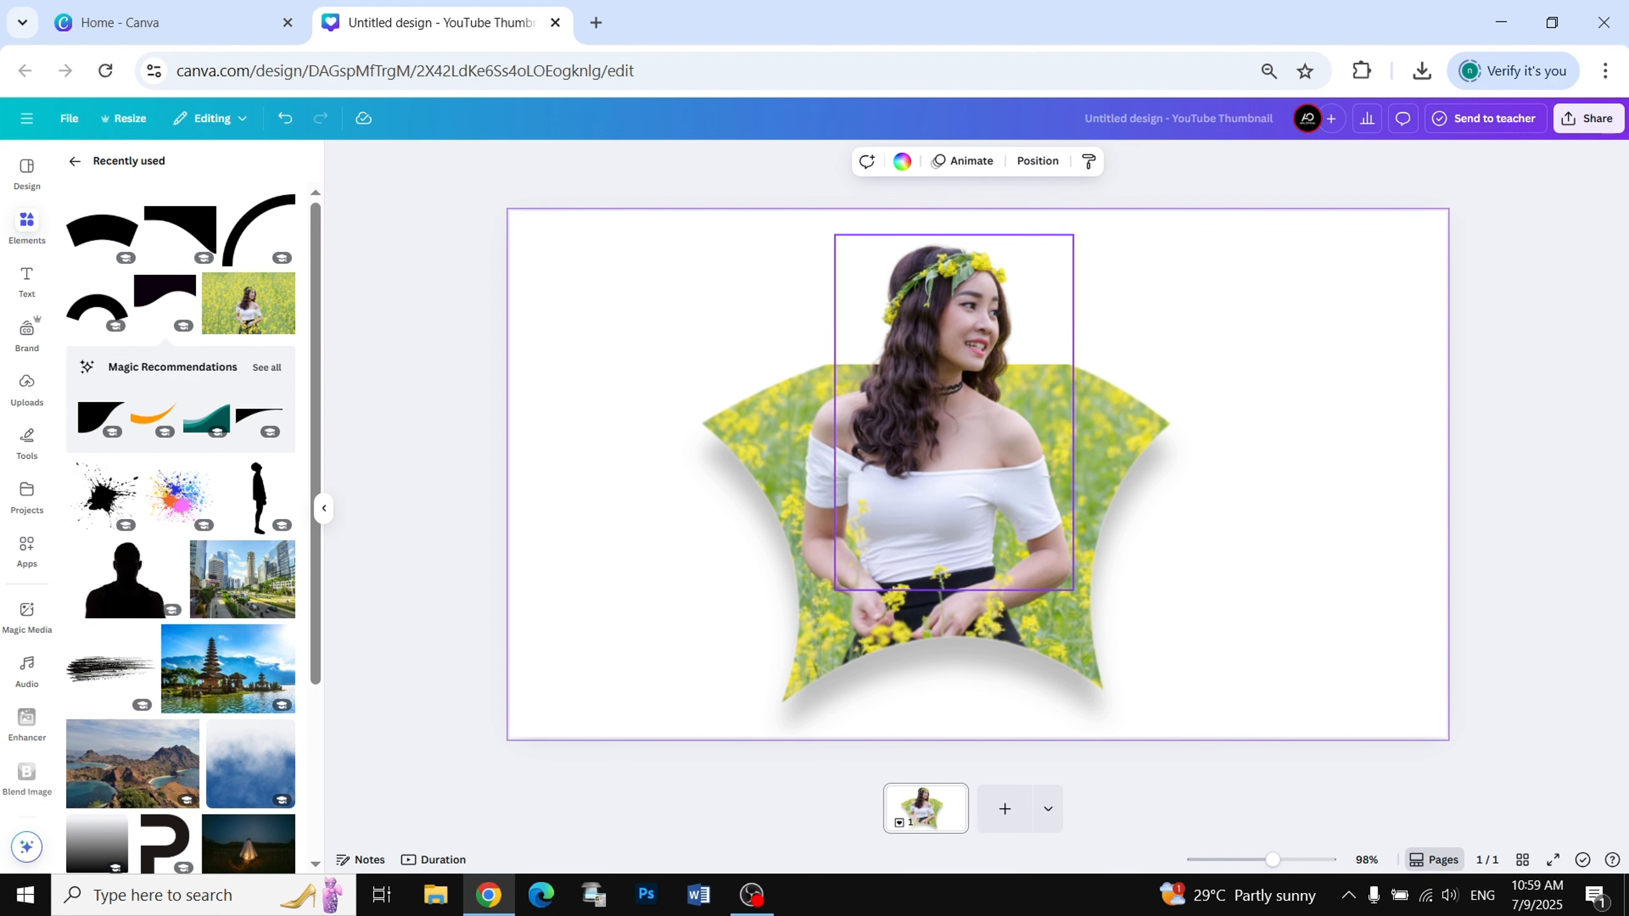
pyautogui.click(555, 23)
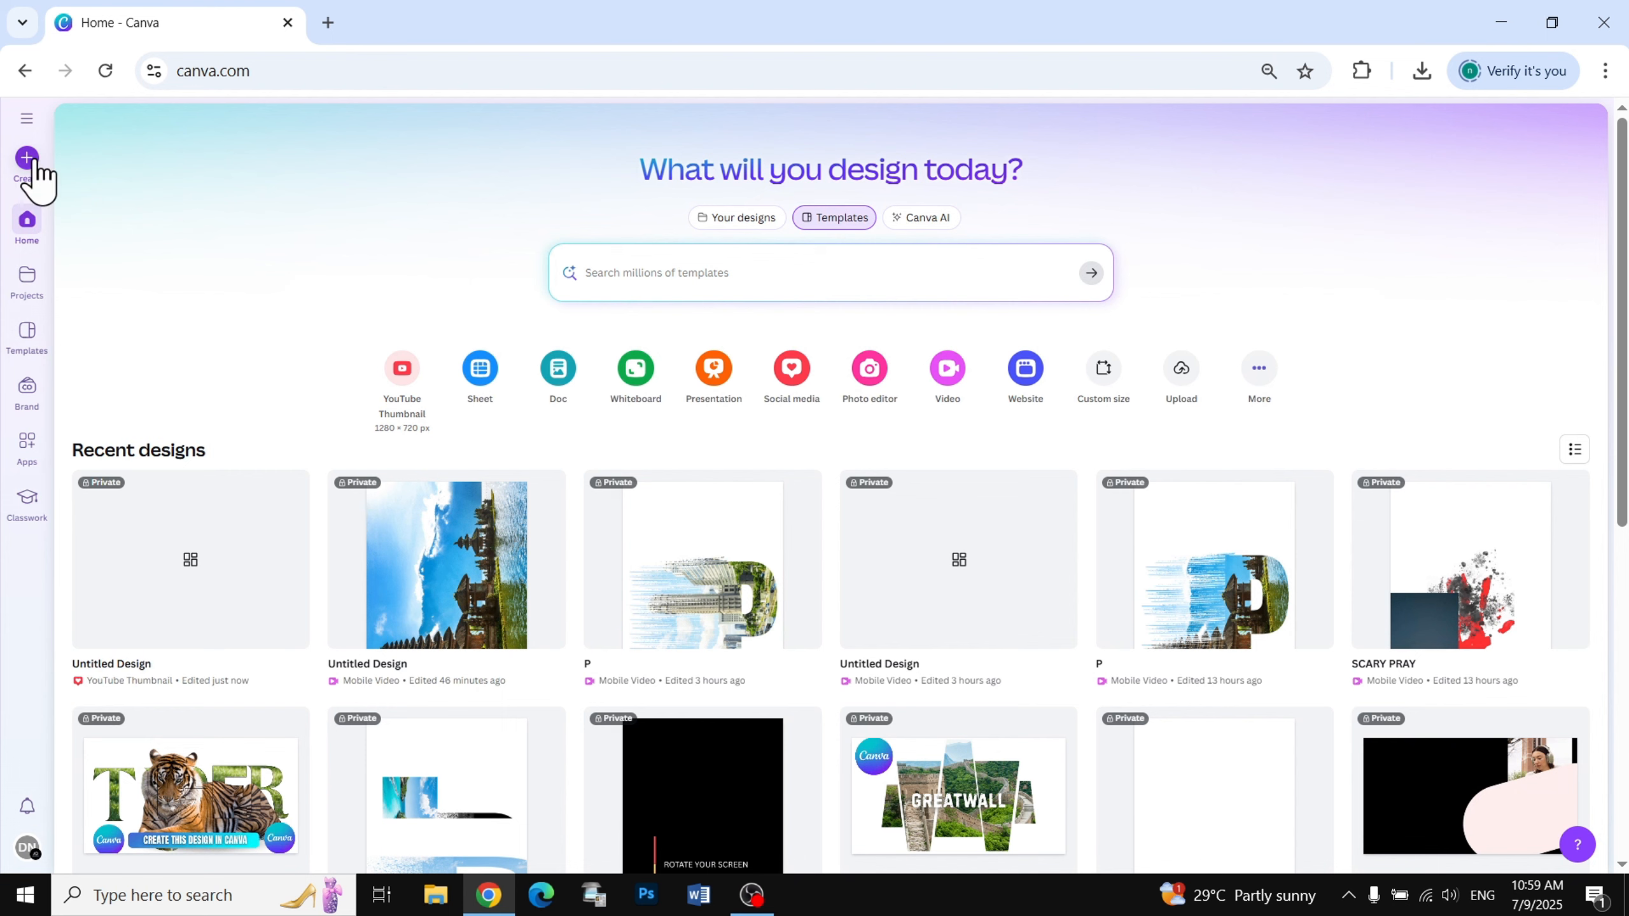
# Step: Create a new landscape video design at 1920 × 1080 px
pyautogui.hotkey('ctrl', '+')
pyautogui.hotkey('ctrl', '+')
pyautogui.hotkey('ctrl', '+')
pyautogui.click(36, 178)
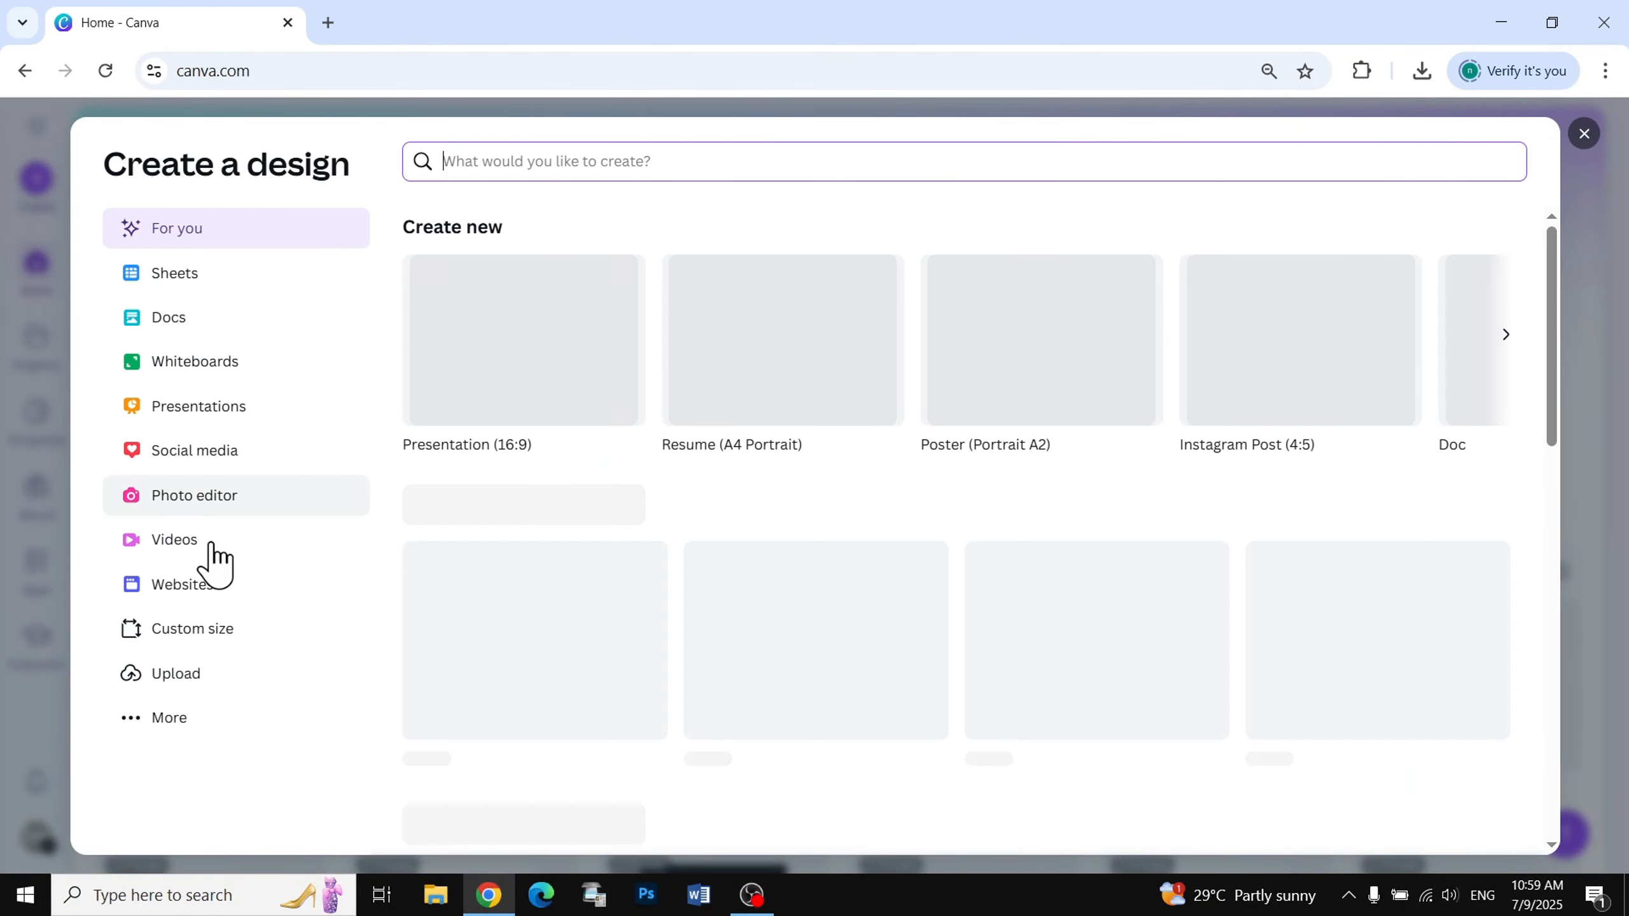
pyautogui.click(213, 550)
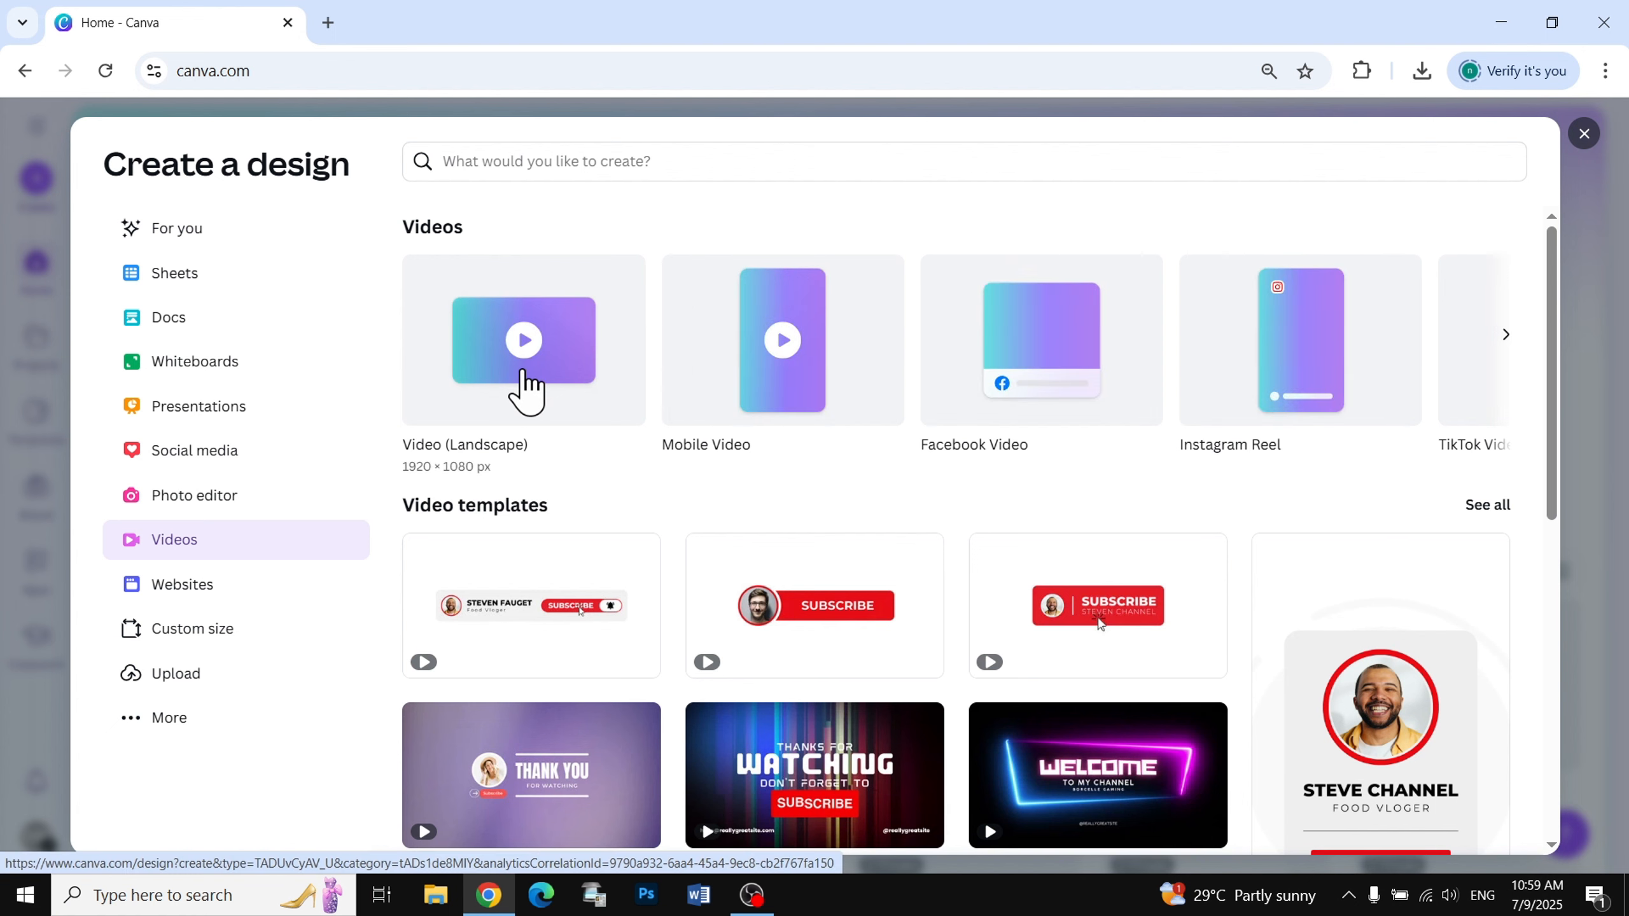
pyautogui.click(524, 389)
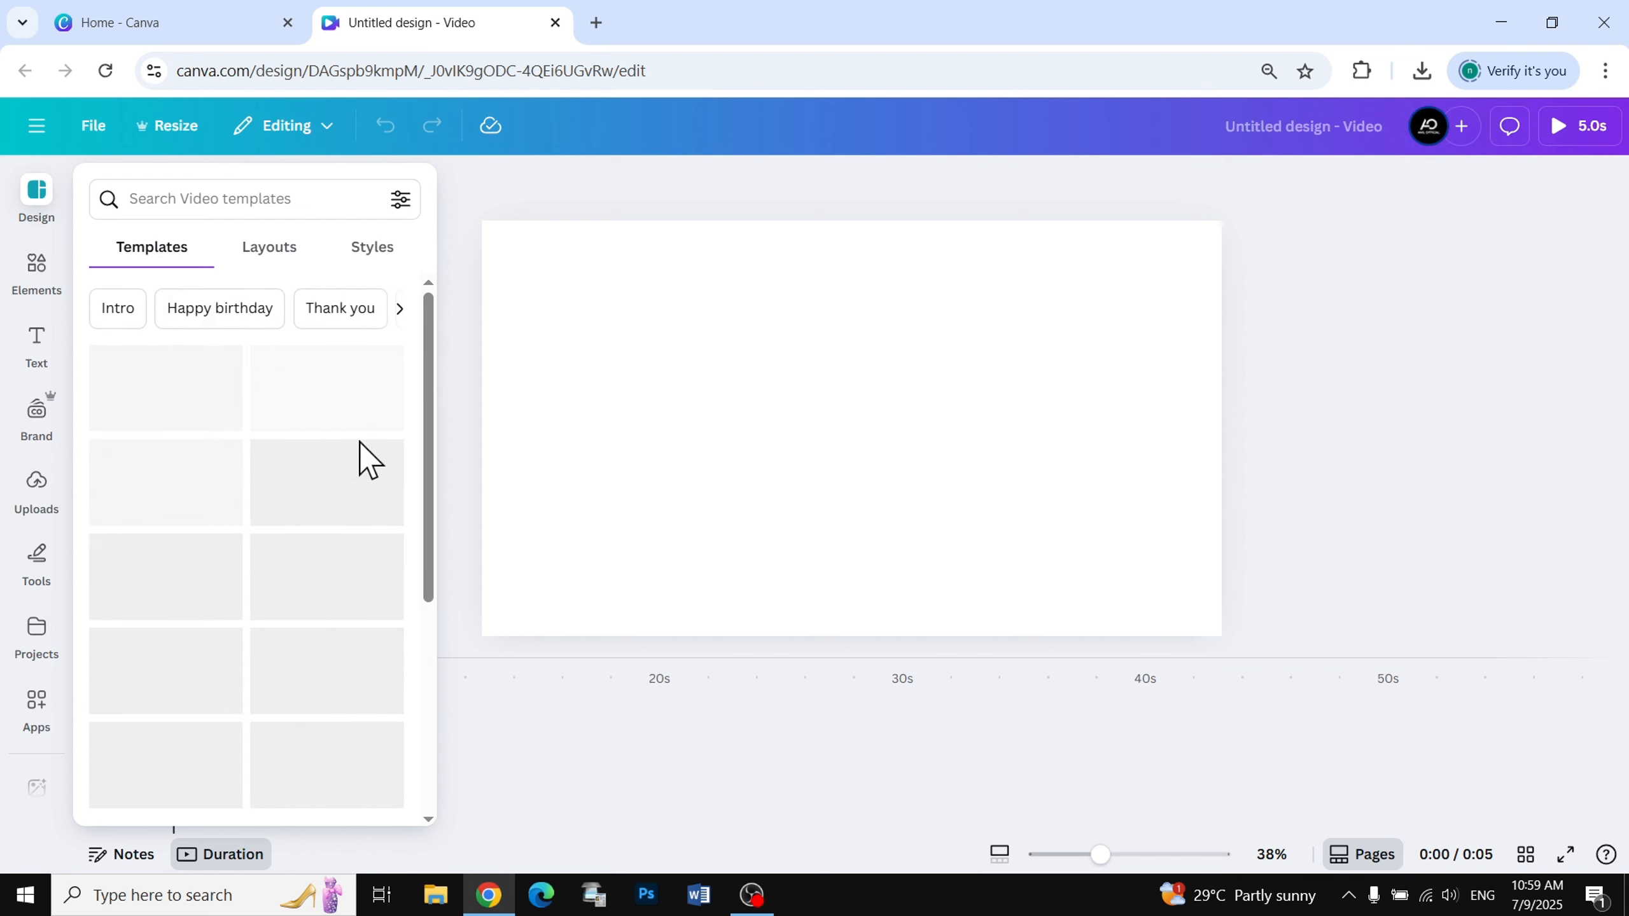
# Step: Search the element photos for "girl photo" and add the picture of the woman meditating on a rock
pyautogui.click(35, 283)
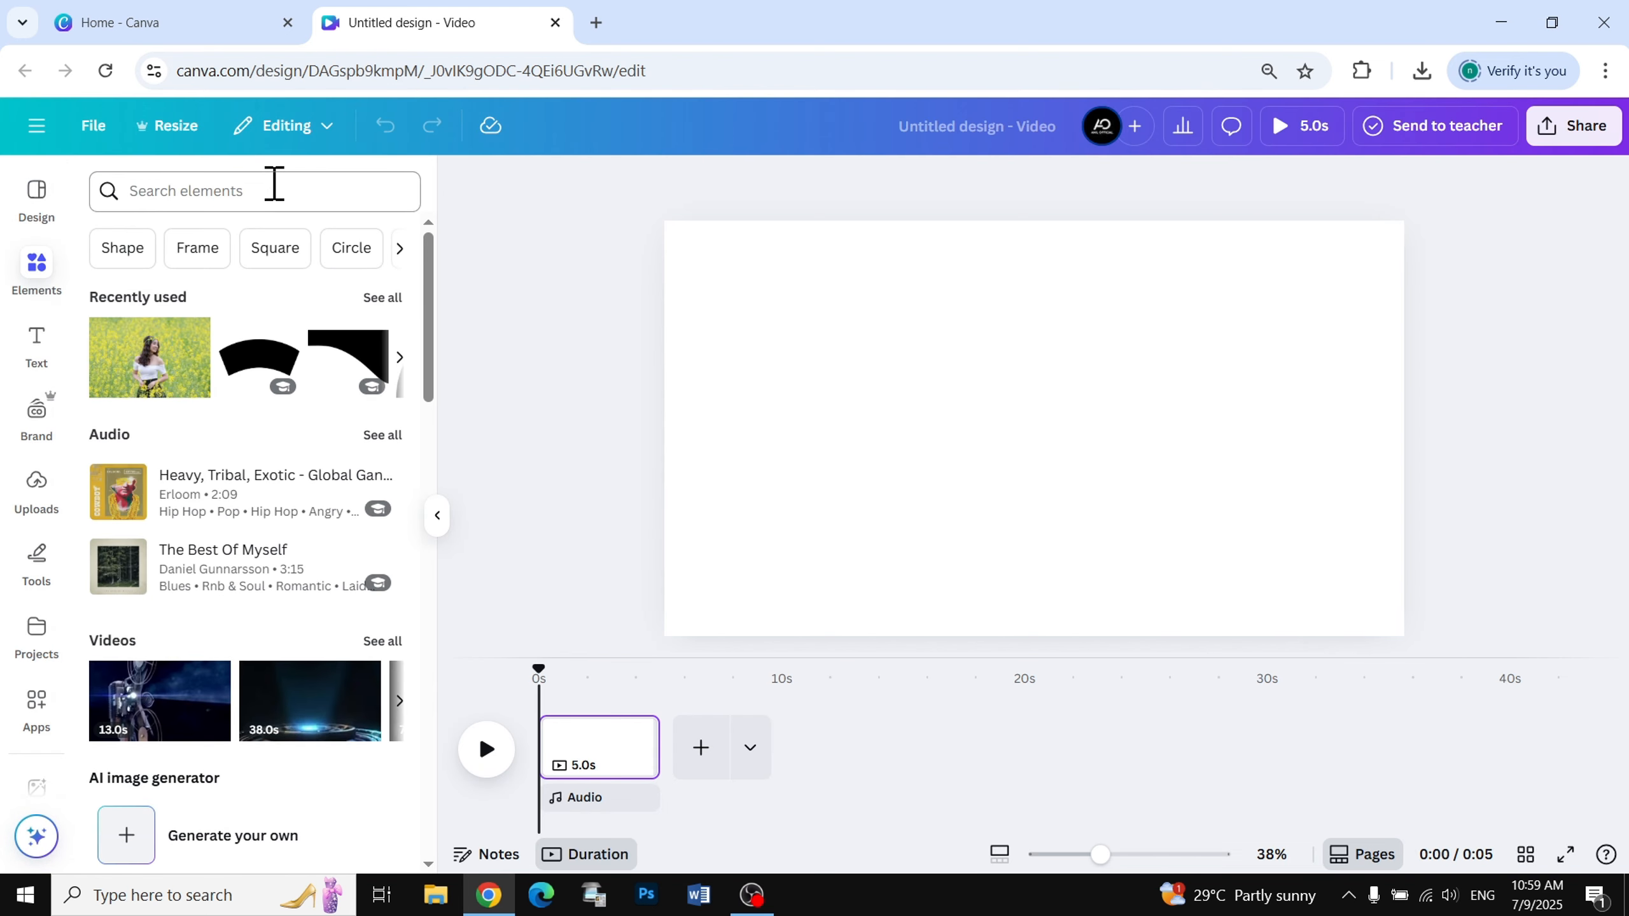
pyautogui.click(274, 186)
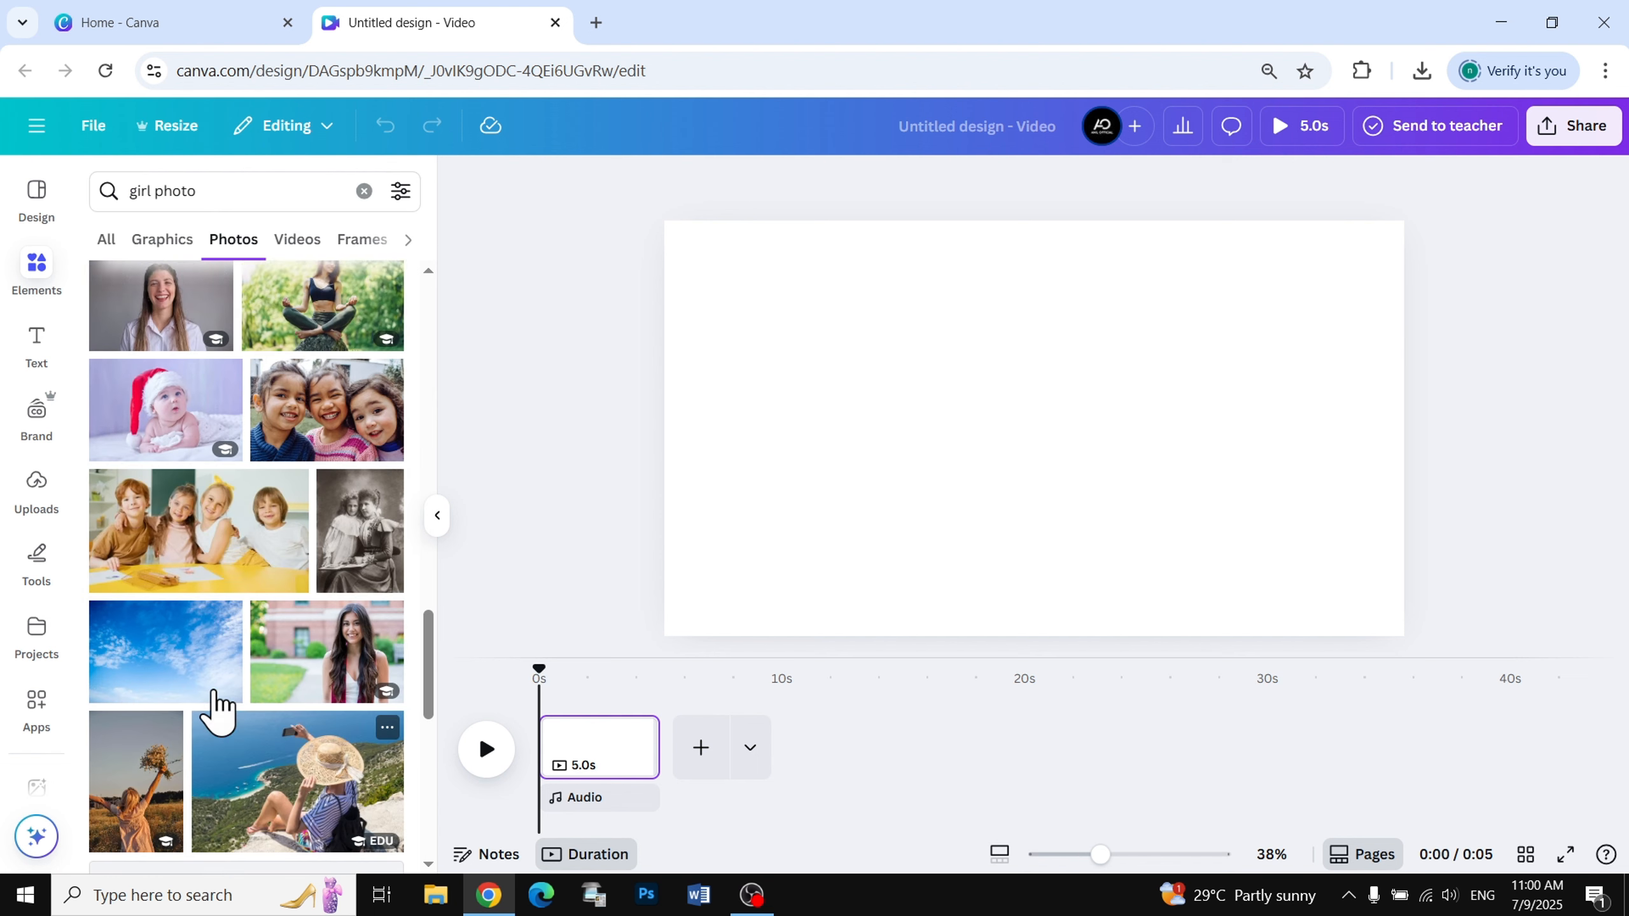
pyautogui.scroll(3, 218, 702)
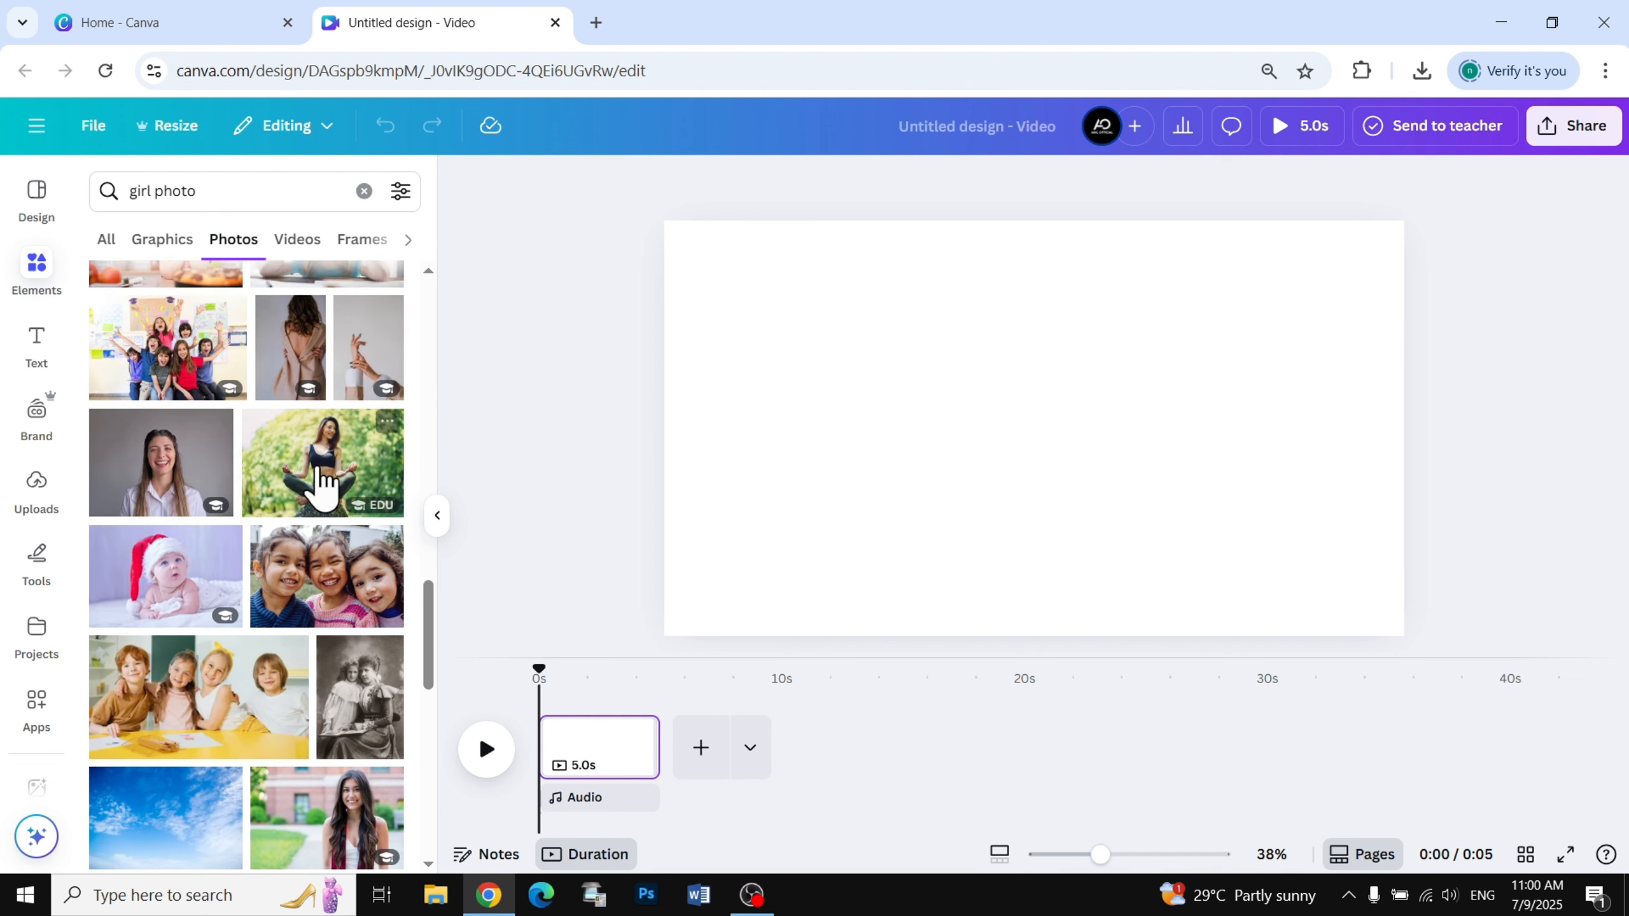
pyautogui.click(321, 481)
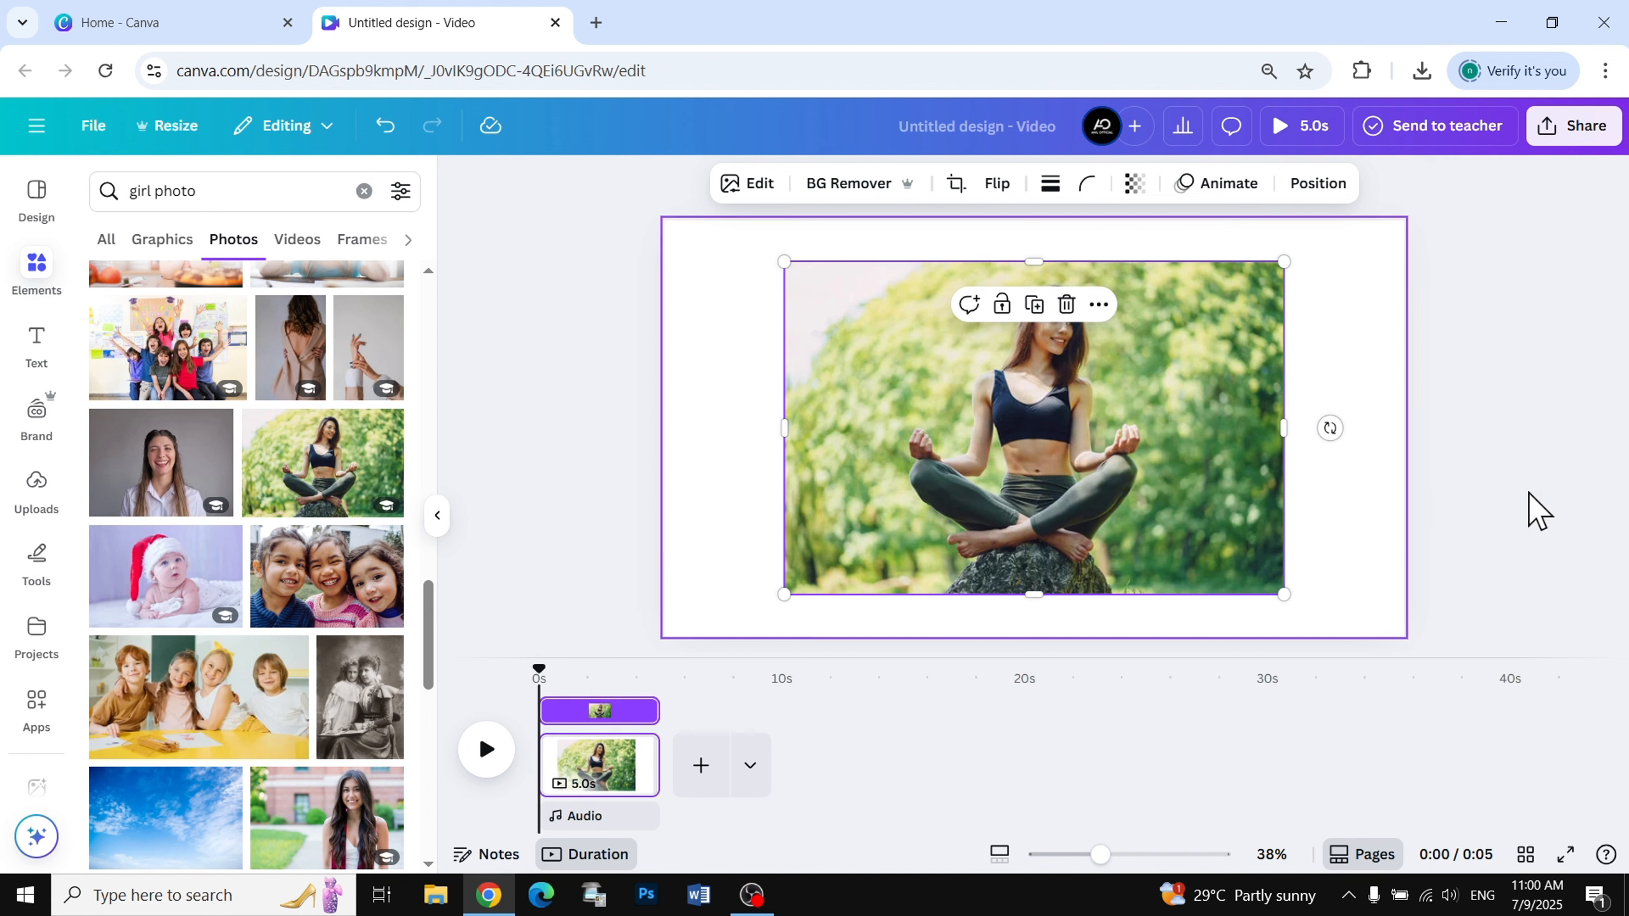
pyautogui.click(1527, 509)
# Step: Scale down the meditating woman photo and centre it on the page
pyautogui.click(1020, 500)
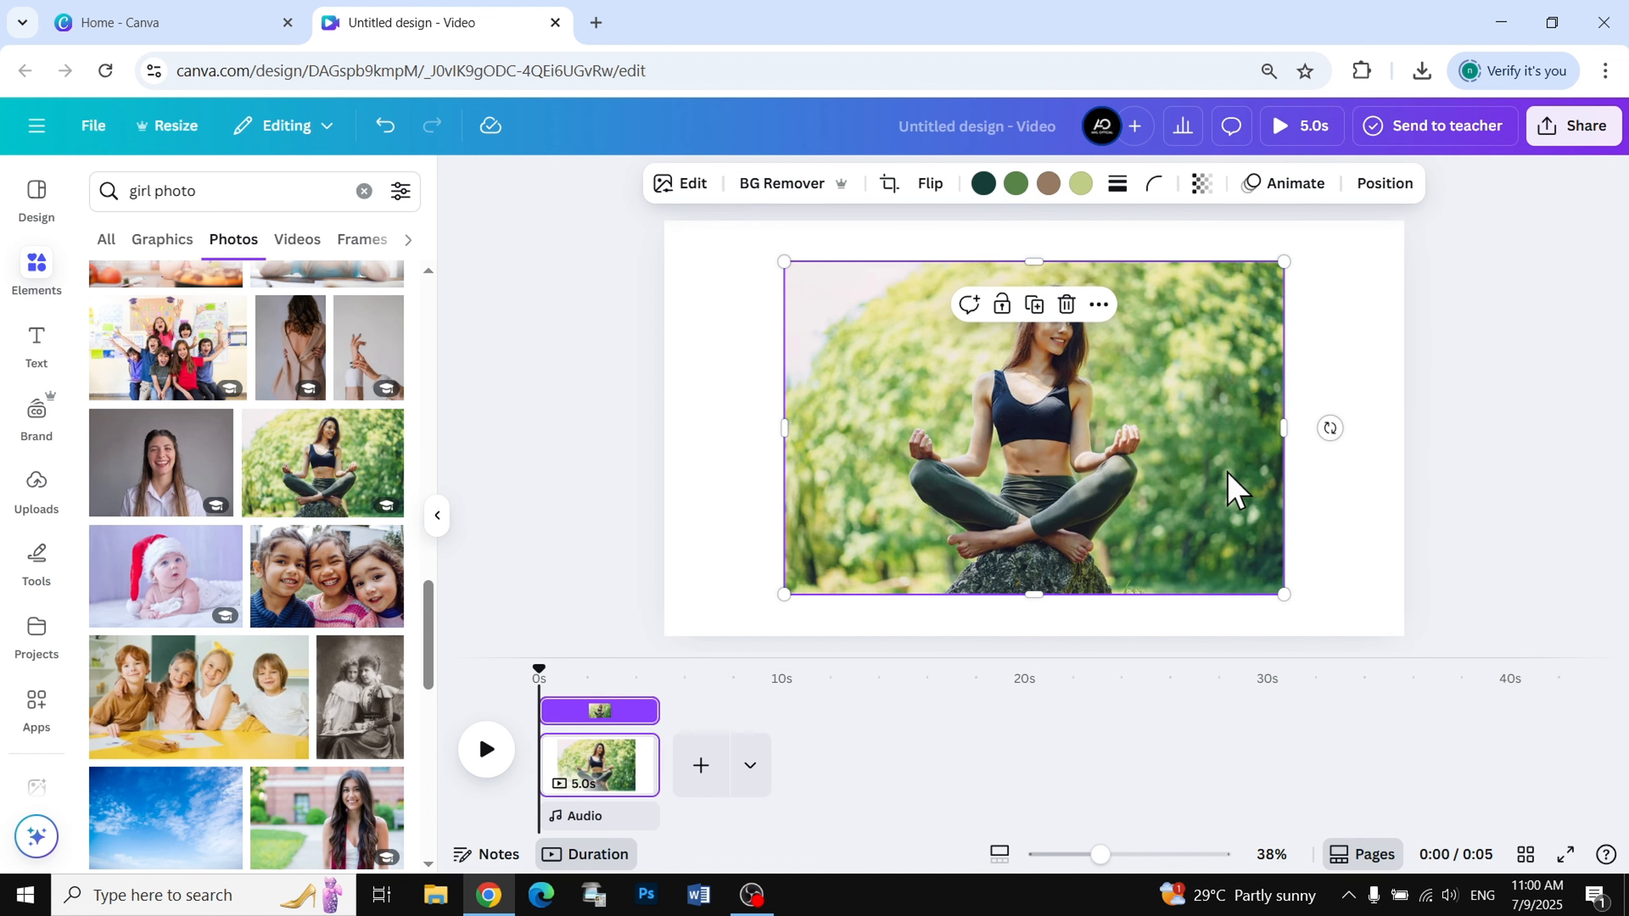
pyautogui.moveTo(1284, 594); pyautogui.dragTo(1183, 526)
pyautogui.moveTo(1119, 467); pyautogui.dragTo(1169, 501)
pyautogui.click(1469, 434)
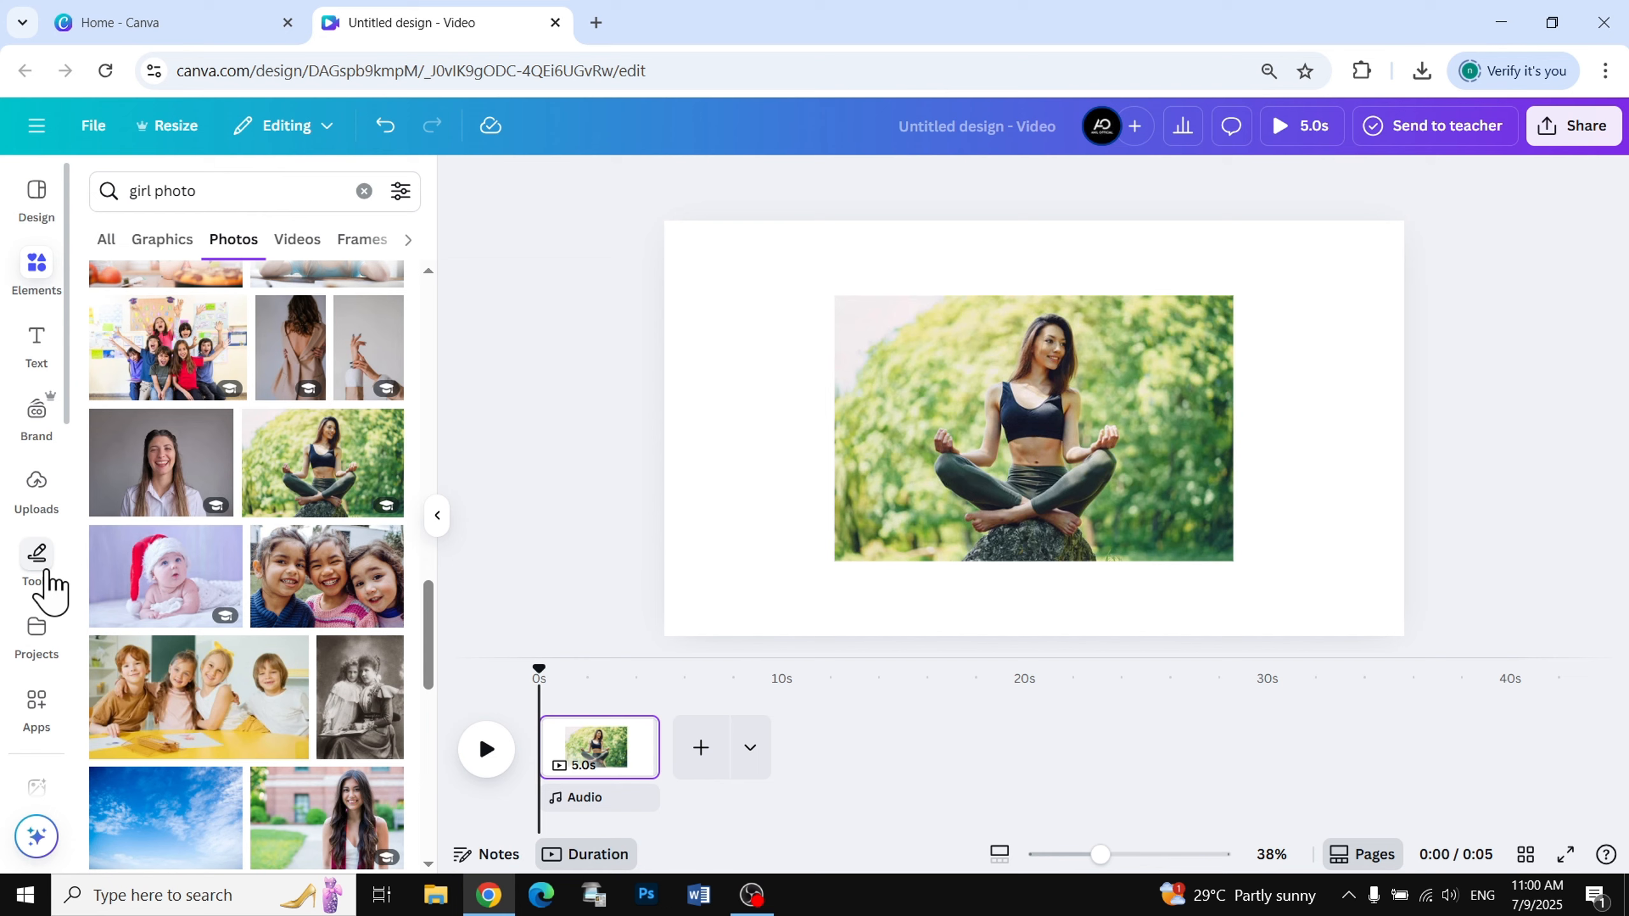
# Step: Add a curved line and place it across the photo at the woman's head
pyautogui.click(47, 590)
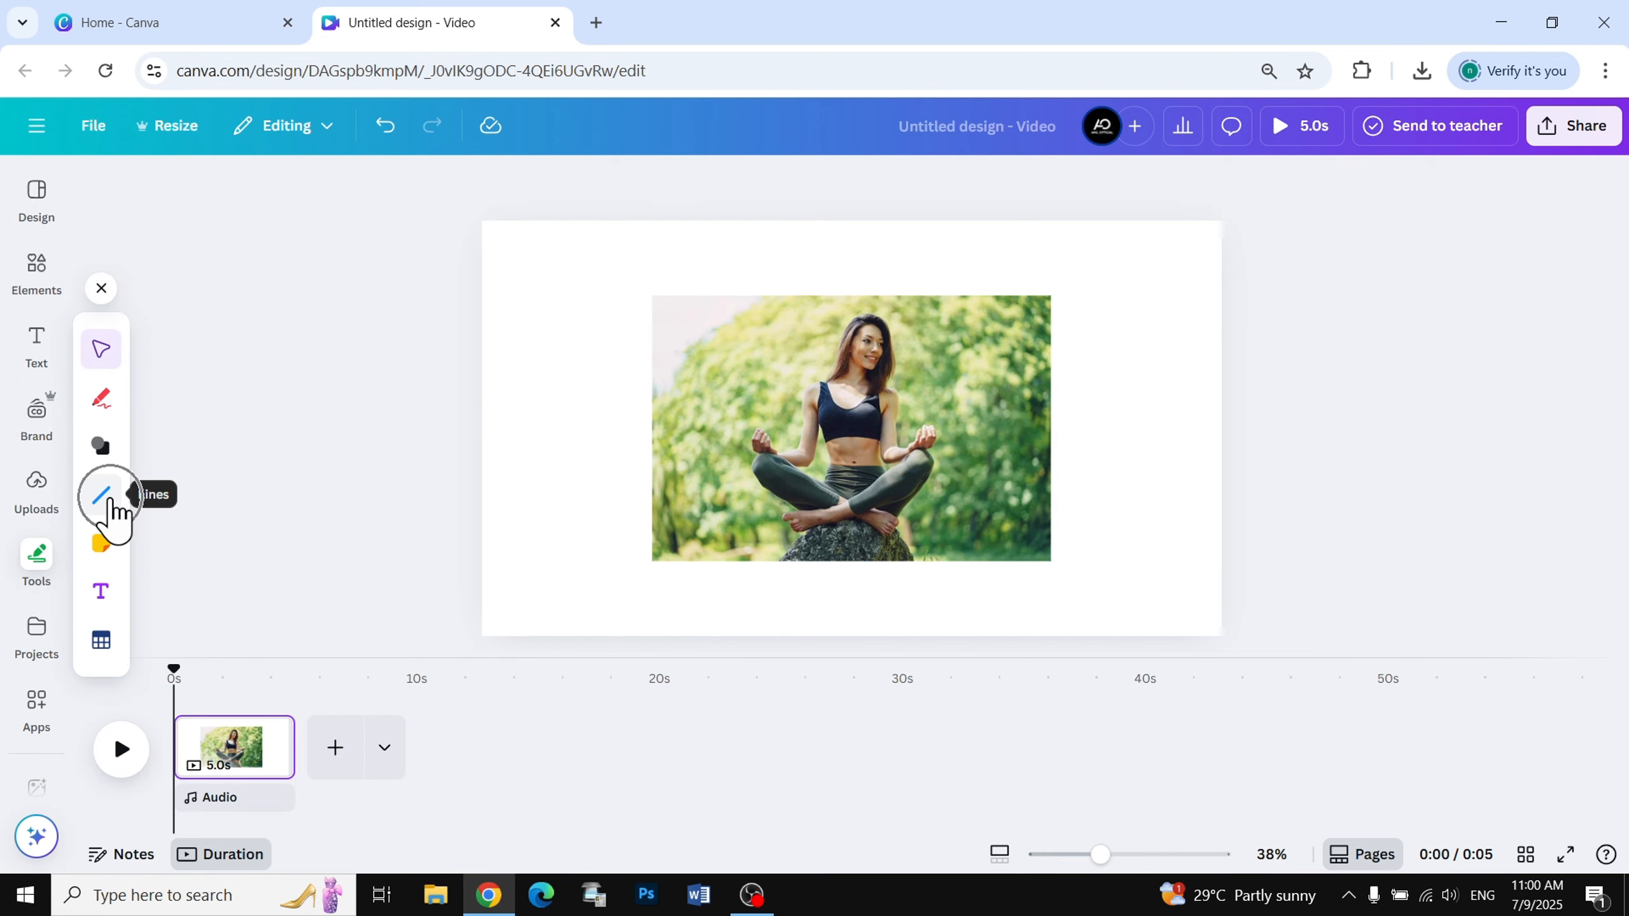
pyautogui.click(110, 503)
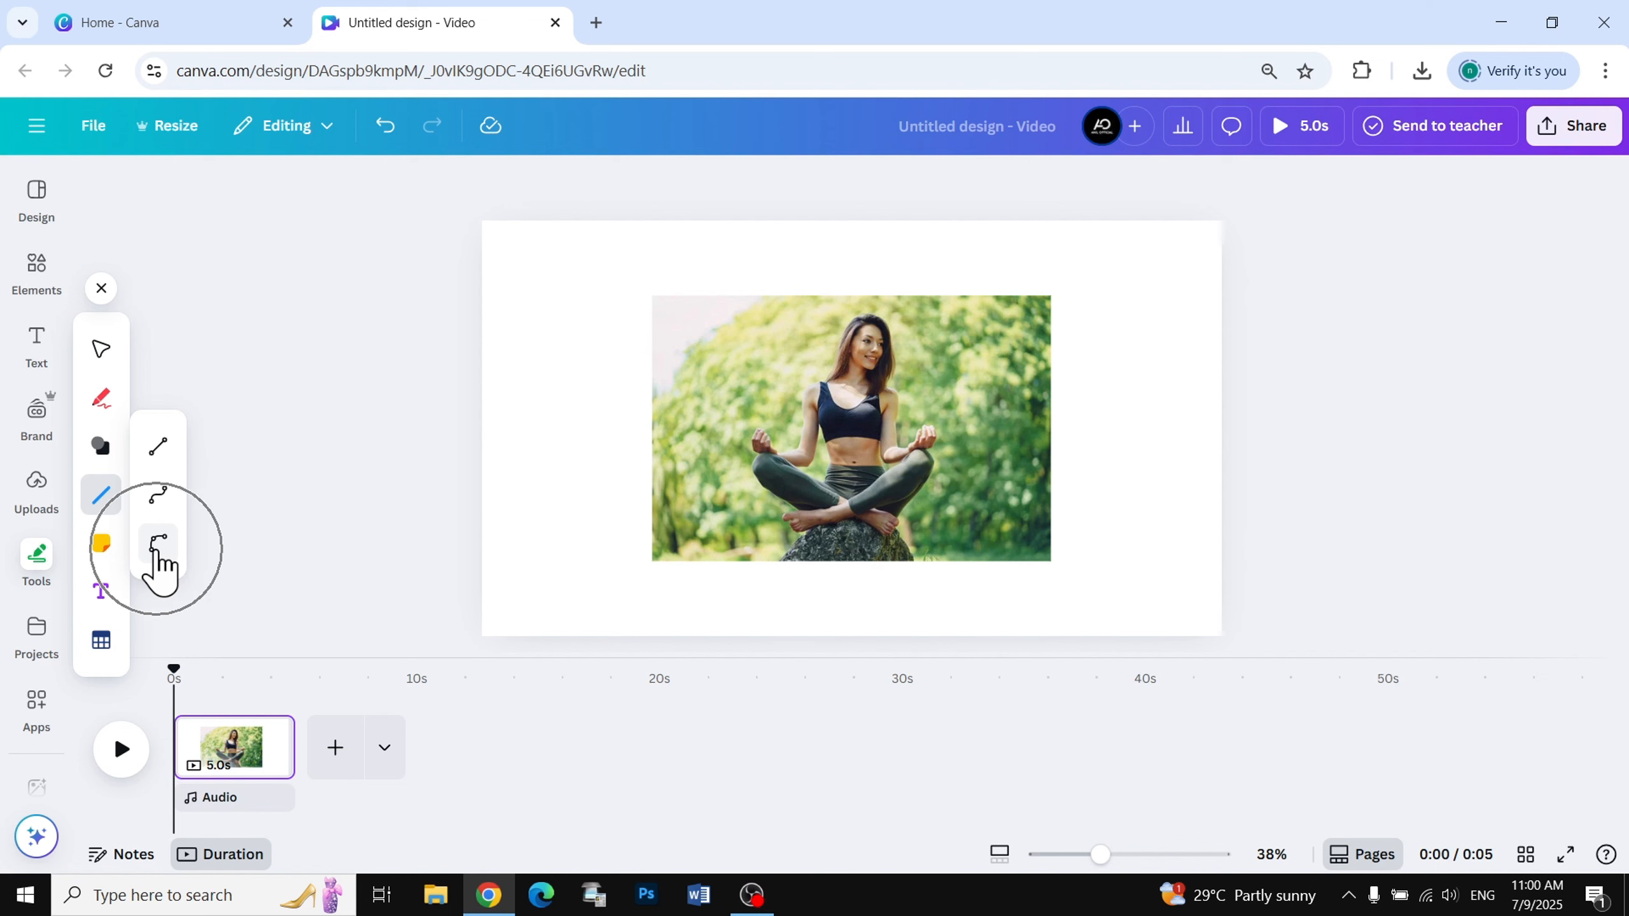
pyautogui.click(158, 551)
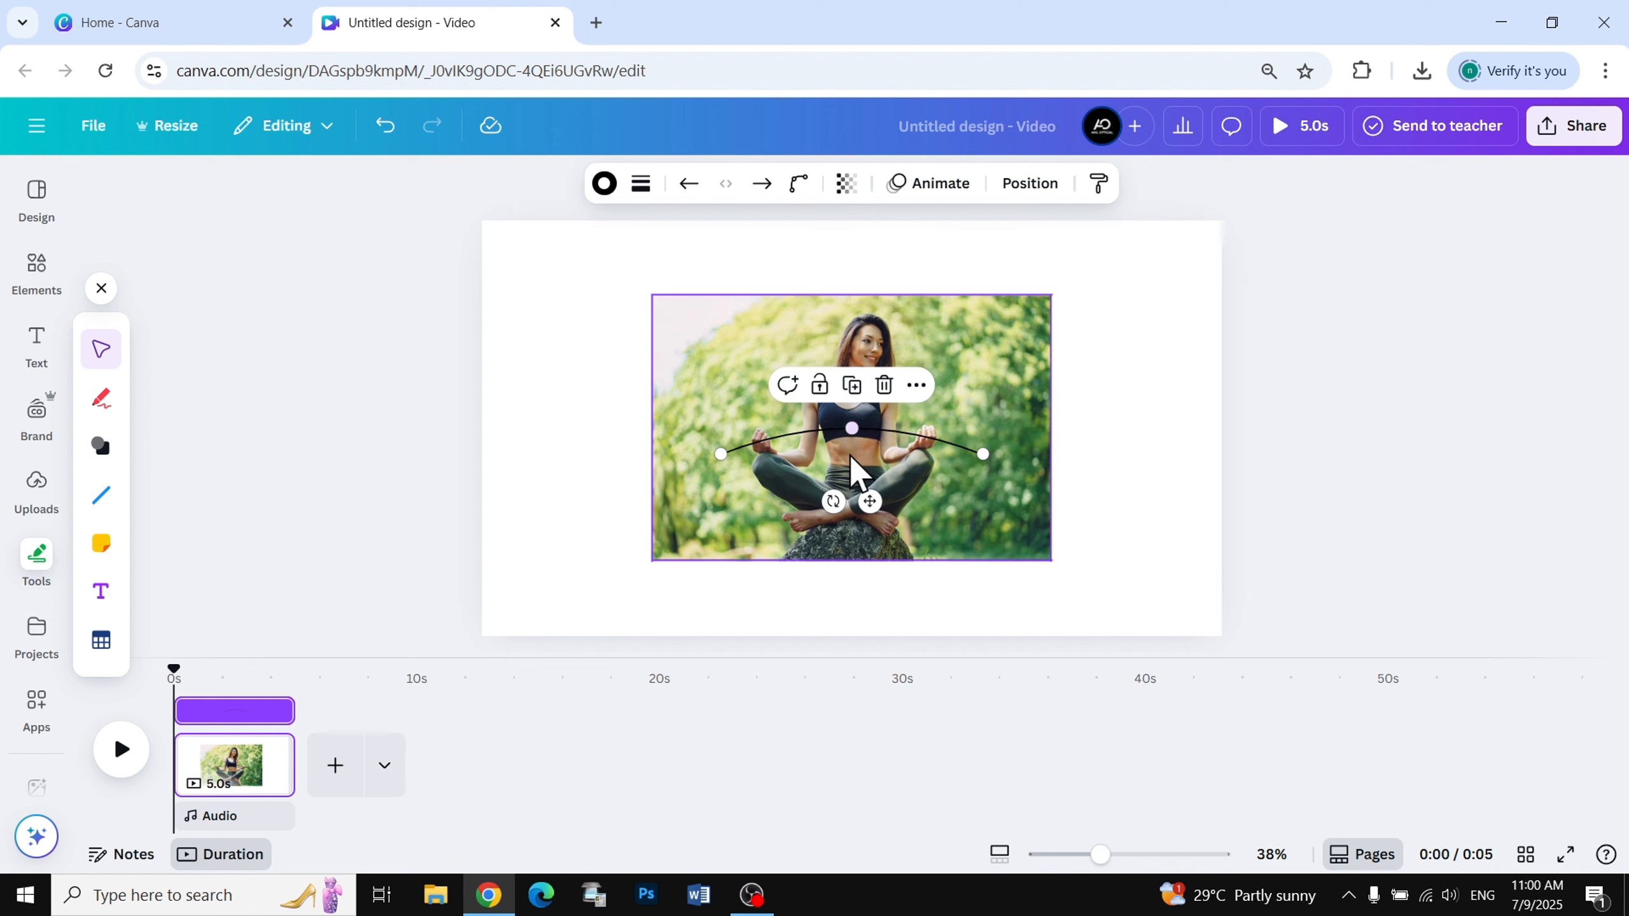
pyautogui.moveTo(870, 501); pyautogui.dragTo(896, 438)
pyautogui.scroll(3, 884, 404)
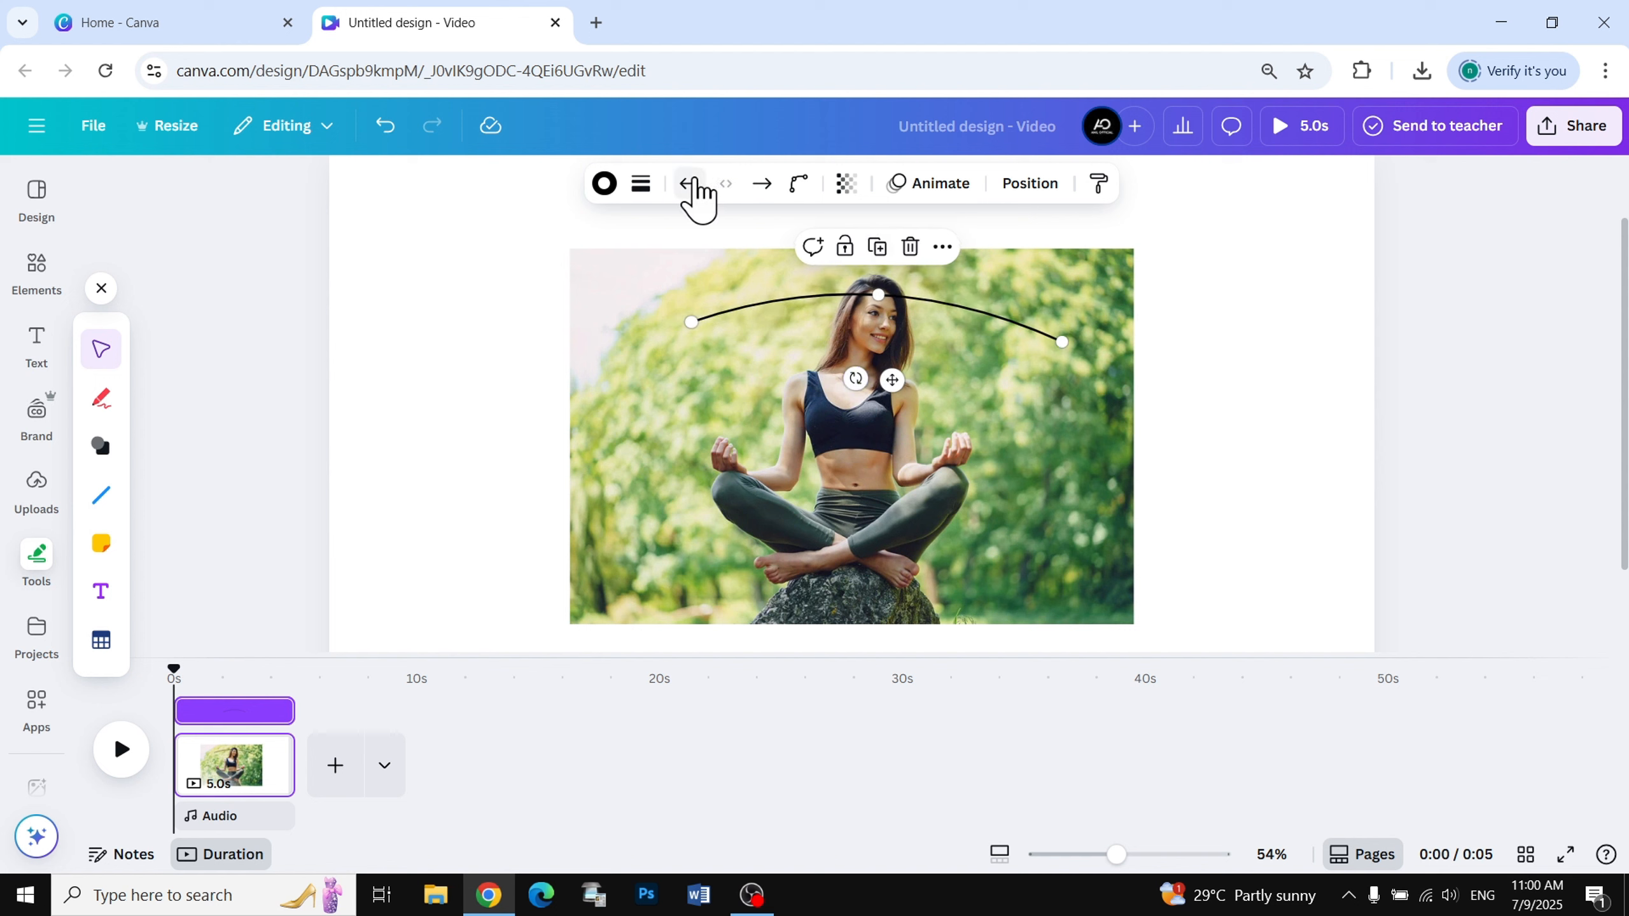
# Step: Set the curved line's stroke weight to 100
pyautogui.click(641, 184)
pyautogui.moveTo(544, 371); pyautogui.dragTo(717, 389)
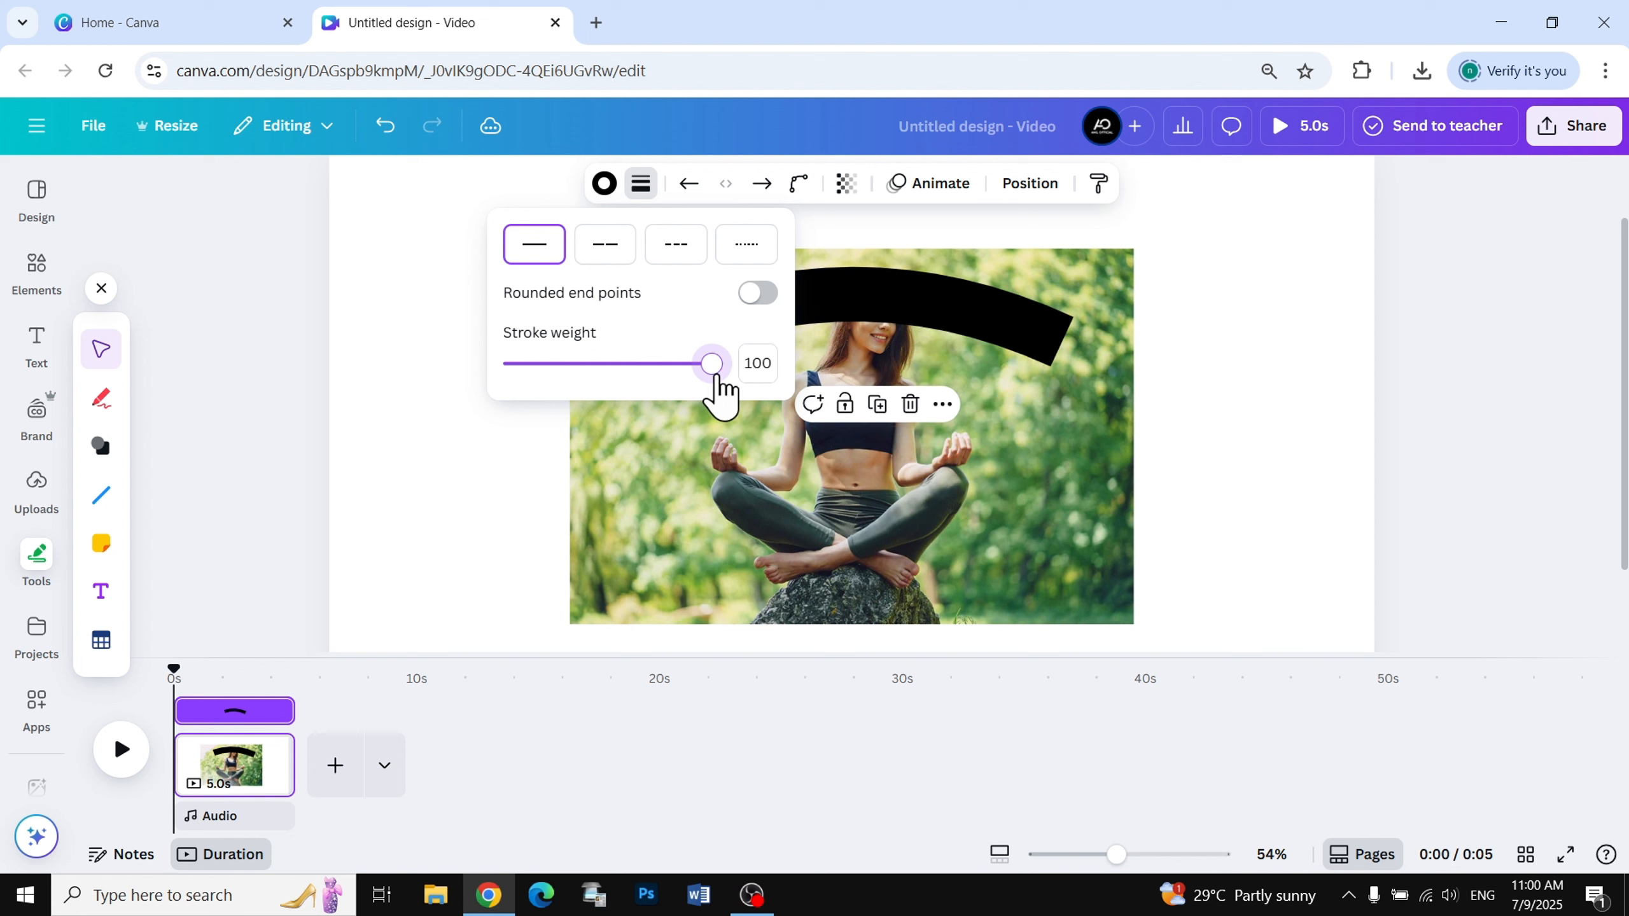
pyautogui.click(1360, 364)
# Step: Nudge the thick arc down slightly, then shrink the photo and reposition it behind the arc
pyautogui.click(1037, 338)
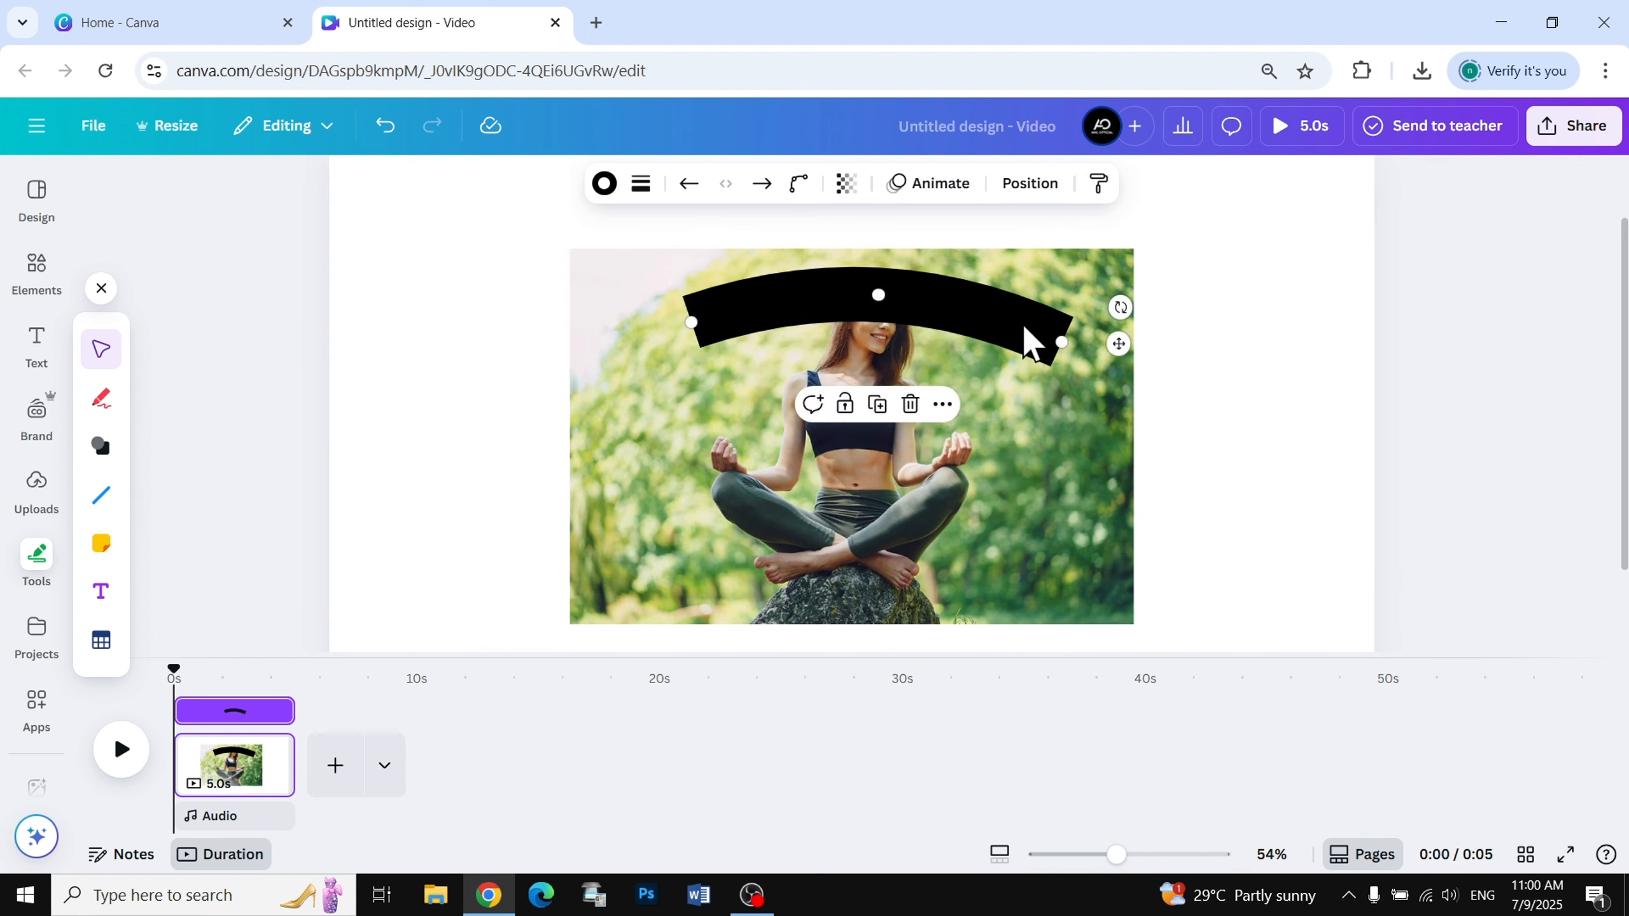
pyautogui.moveTo(1037, 338); pyautogui.dragTo(1021, 334)
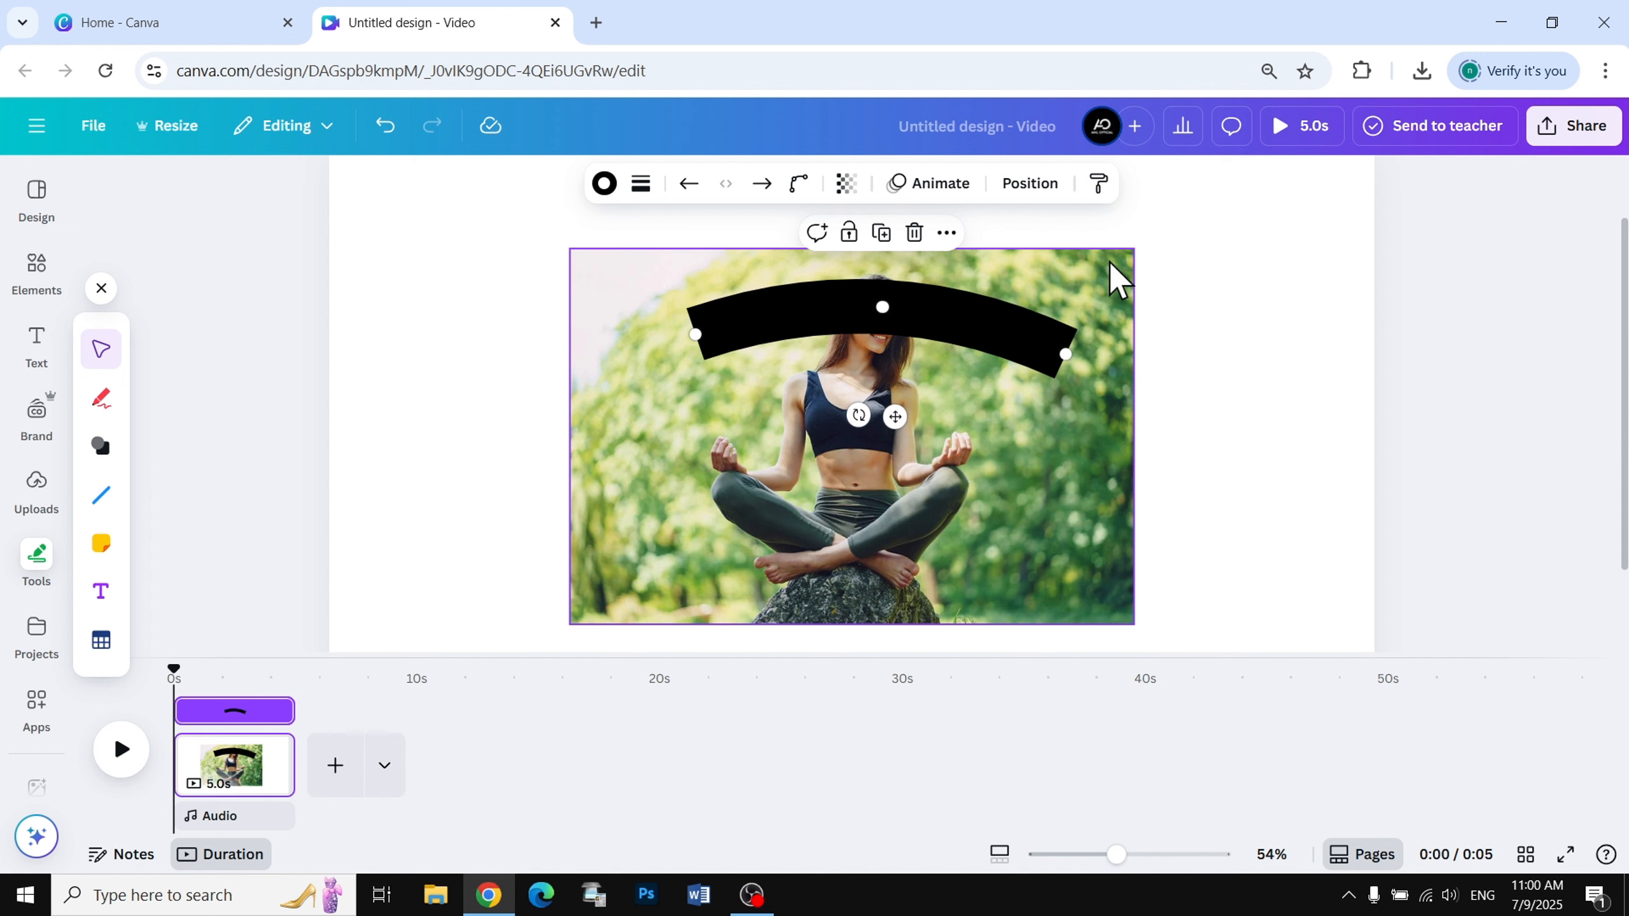
pyautogui.click(1118, 280)
pyautogui.moveTo(1133, 248); pyautogui.dragTo(1079, 281)
pyautogui.press('super')
pyautogui.click(901, 444)
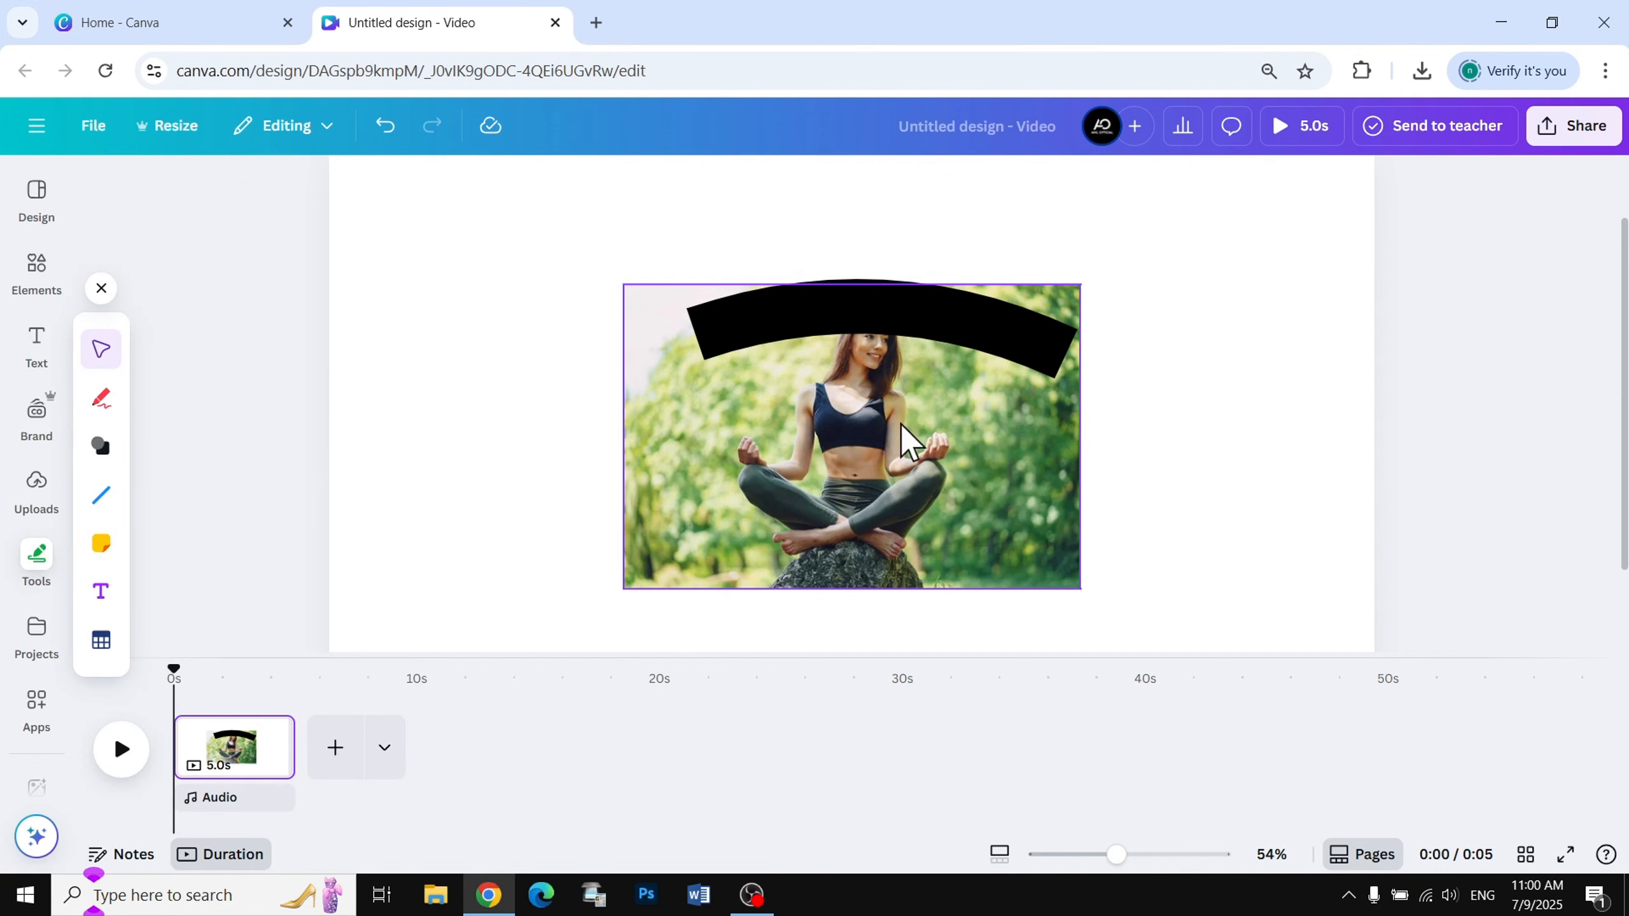
pyautogui.moveTo(901, 444); pyautogui.dragTo(911, 418)
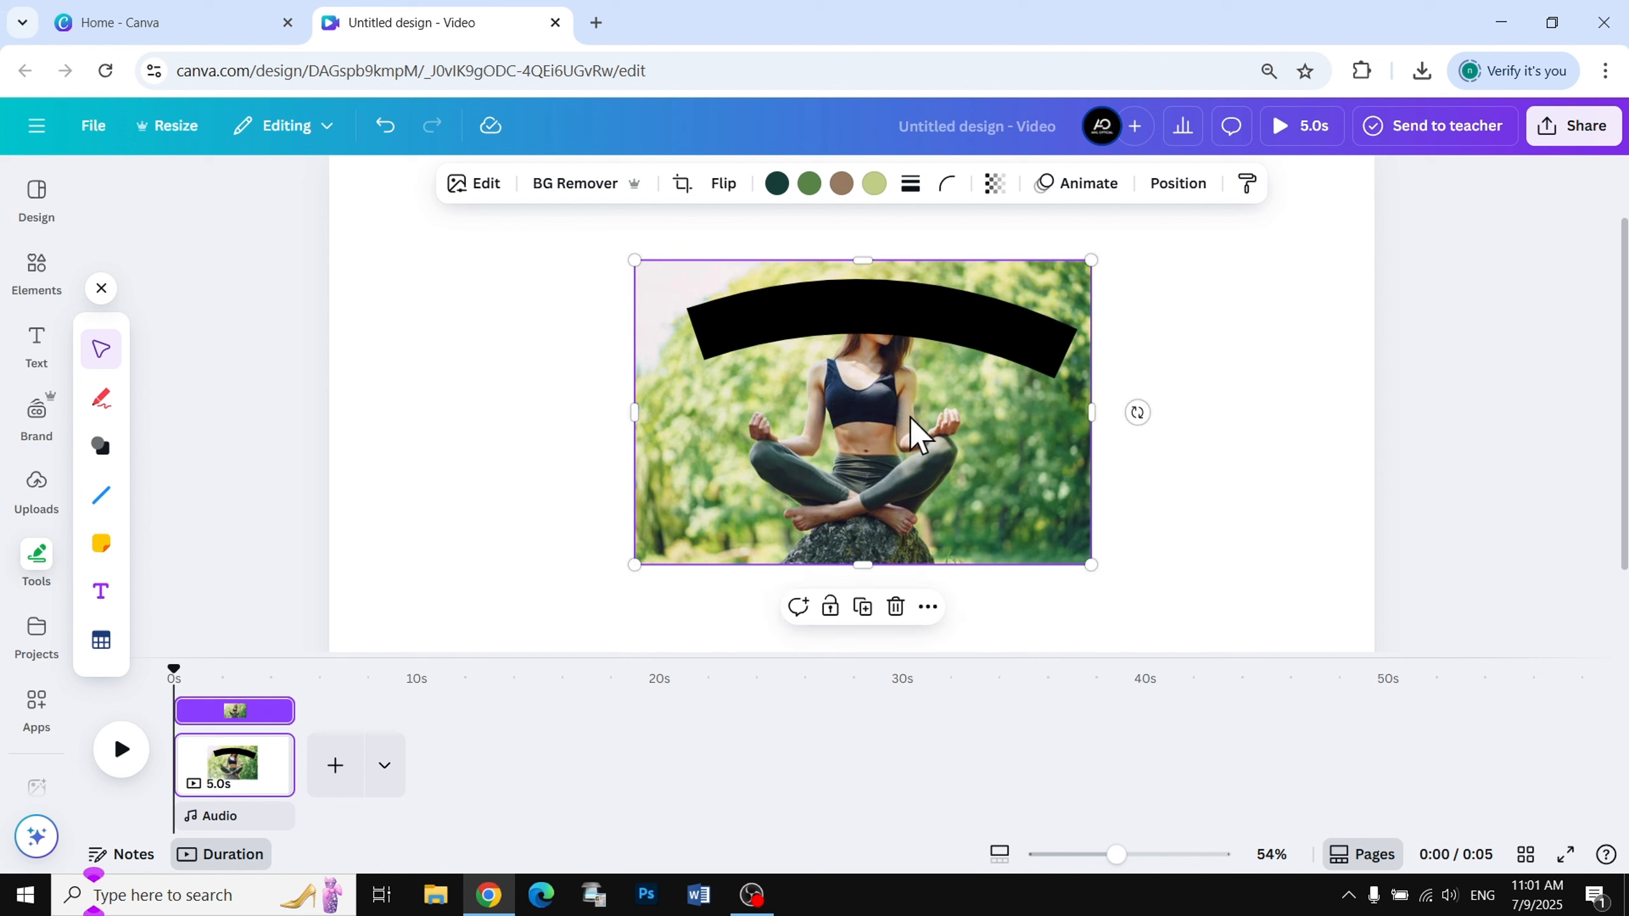
# Step: Shrink the photo further and move it so its width roughly matches the arc
pyautogui.click(992, 350)
pyautogui.click(640, 186)
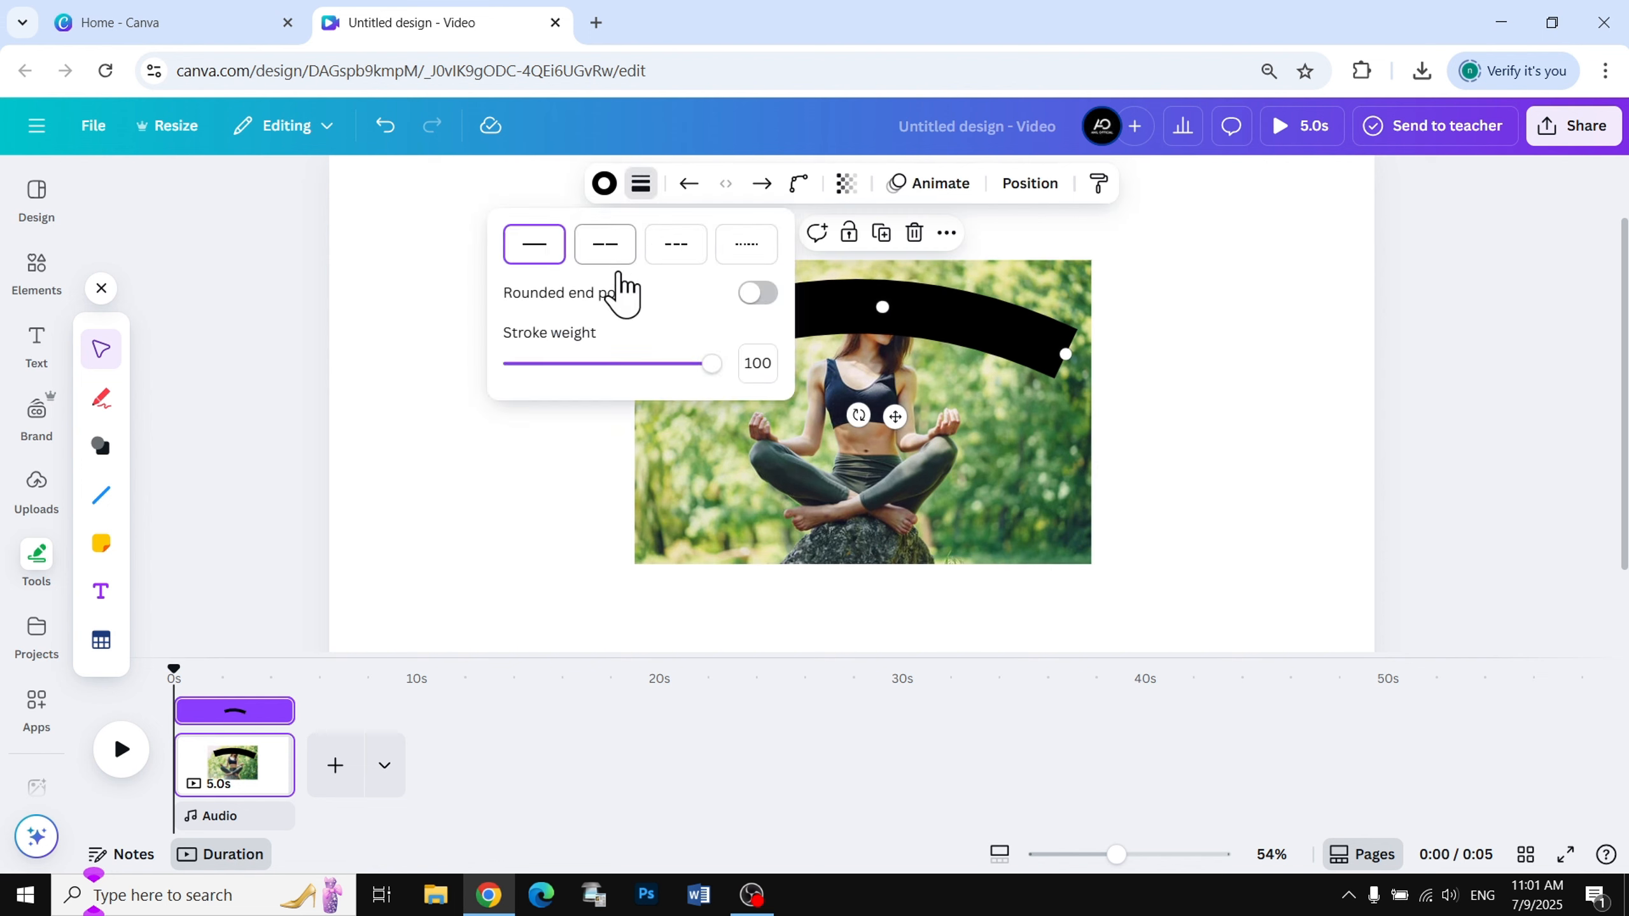
pyautogui.click(1273, 381)
pyautogui.click(1028, 461)
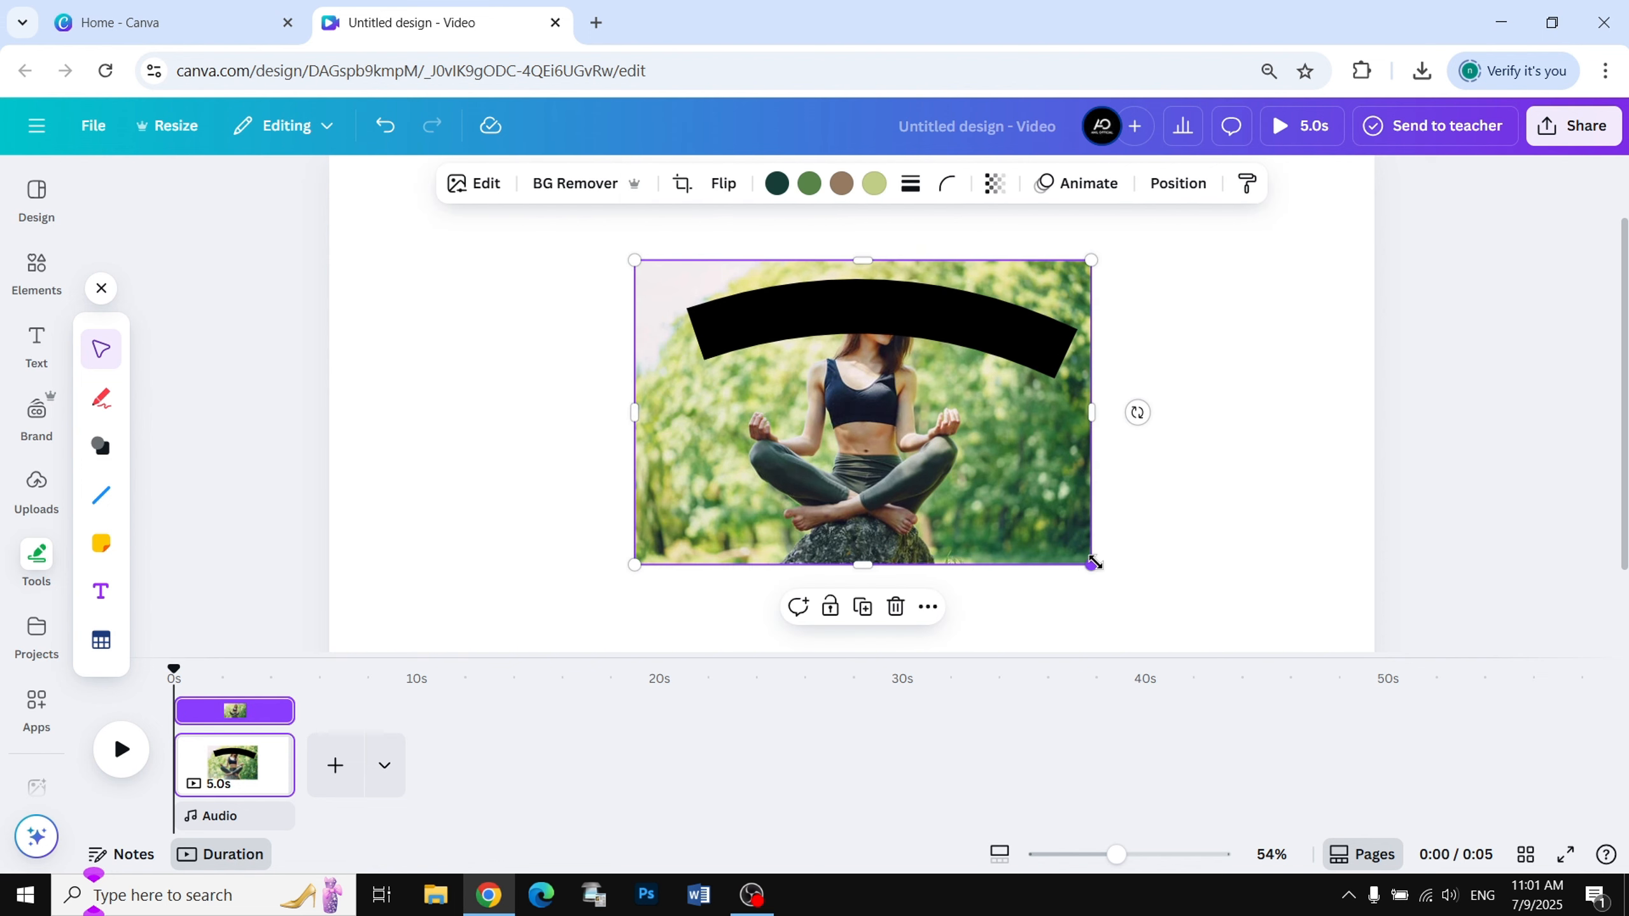
pyautogui.moveTo(1091, 564); pyautogui.dragTo(1044, 529)
pyautogui.moveTo(978, 476); pyautogui.dragTo(994, 451)
# Step: Pull both ends of the arc inward to shorten it and position it over the woman's head
pyautogui.click(1019, 346)
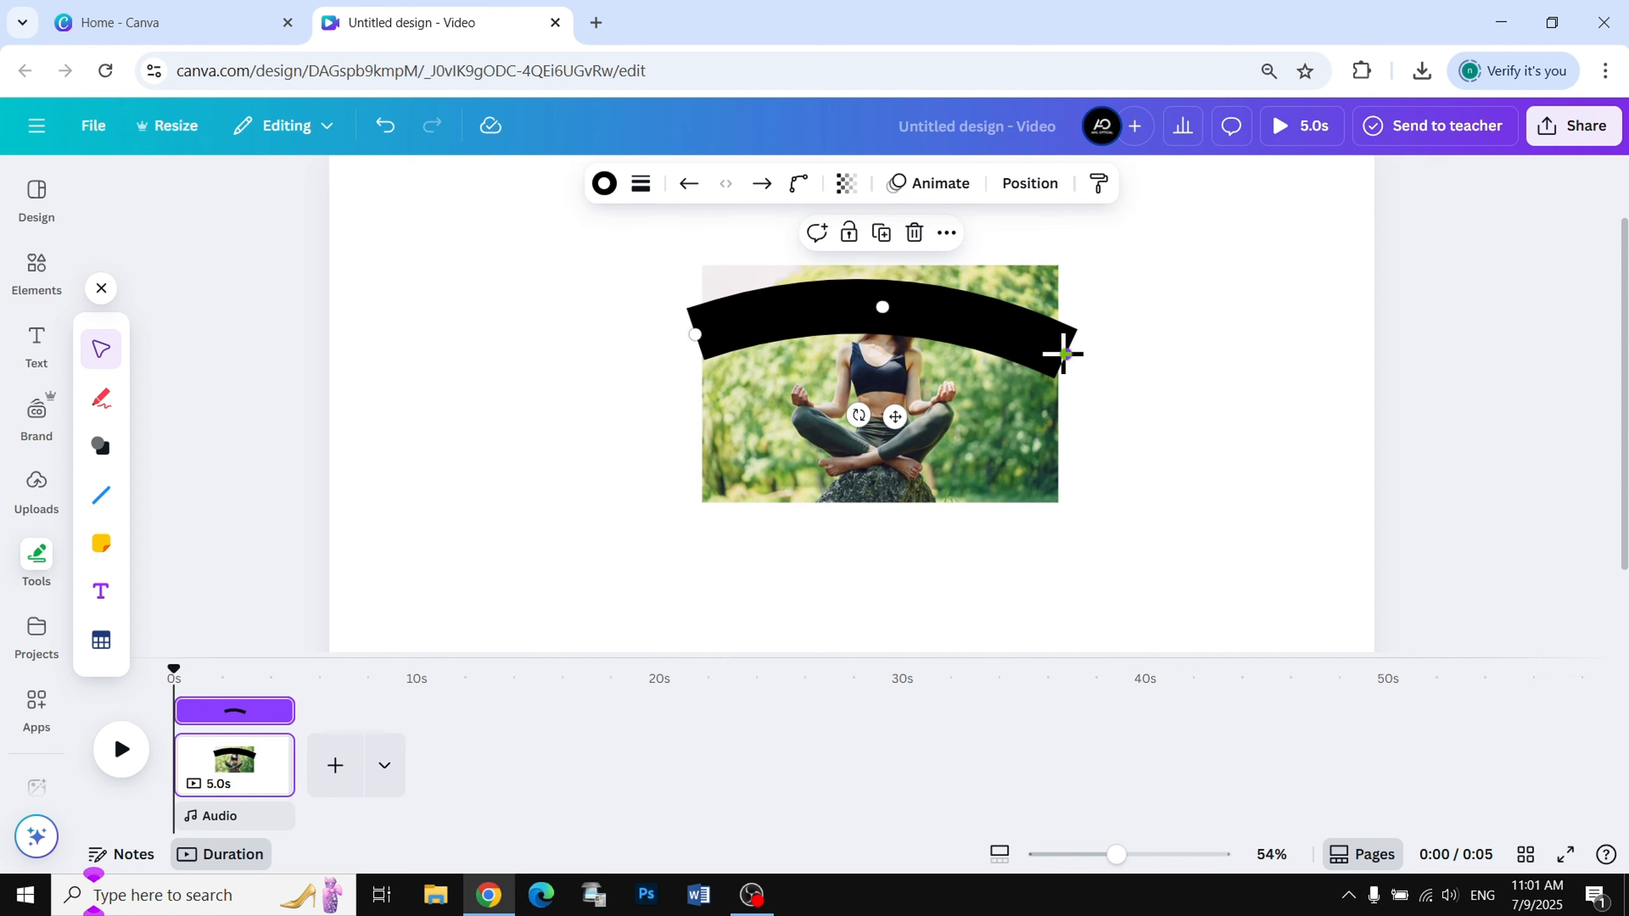
pyautogui.moveTo(1063, 354); pyautogui.dragTo(1020, 353)
pyautogui.moveTo(696, 334); pyautogui.dragTo(720, 336)
pyautogui.scroll(3, 883, 449)
pyautogui.scroll(4, 953, 475)
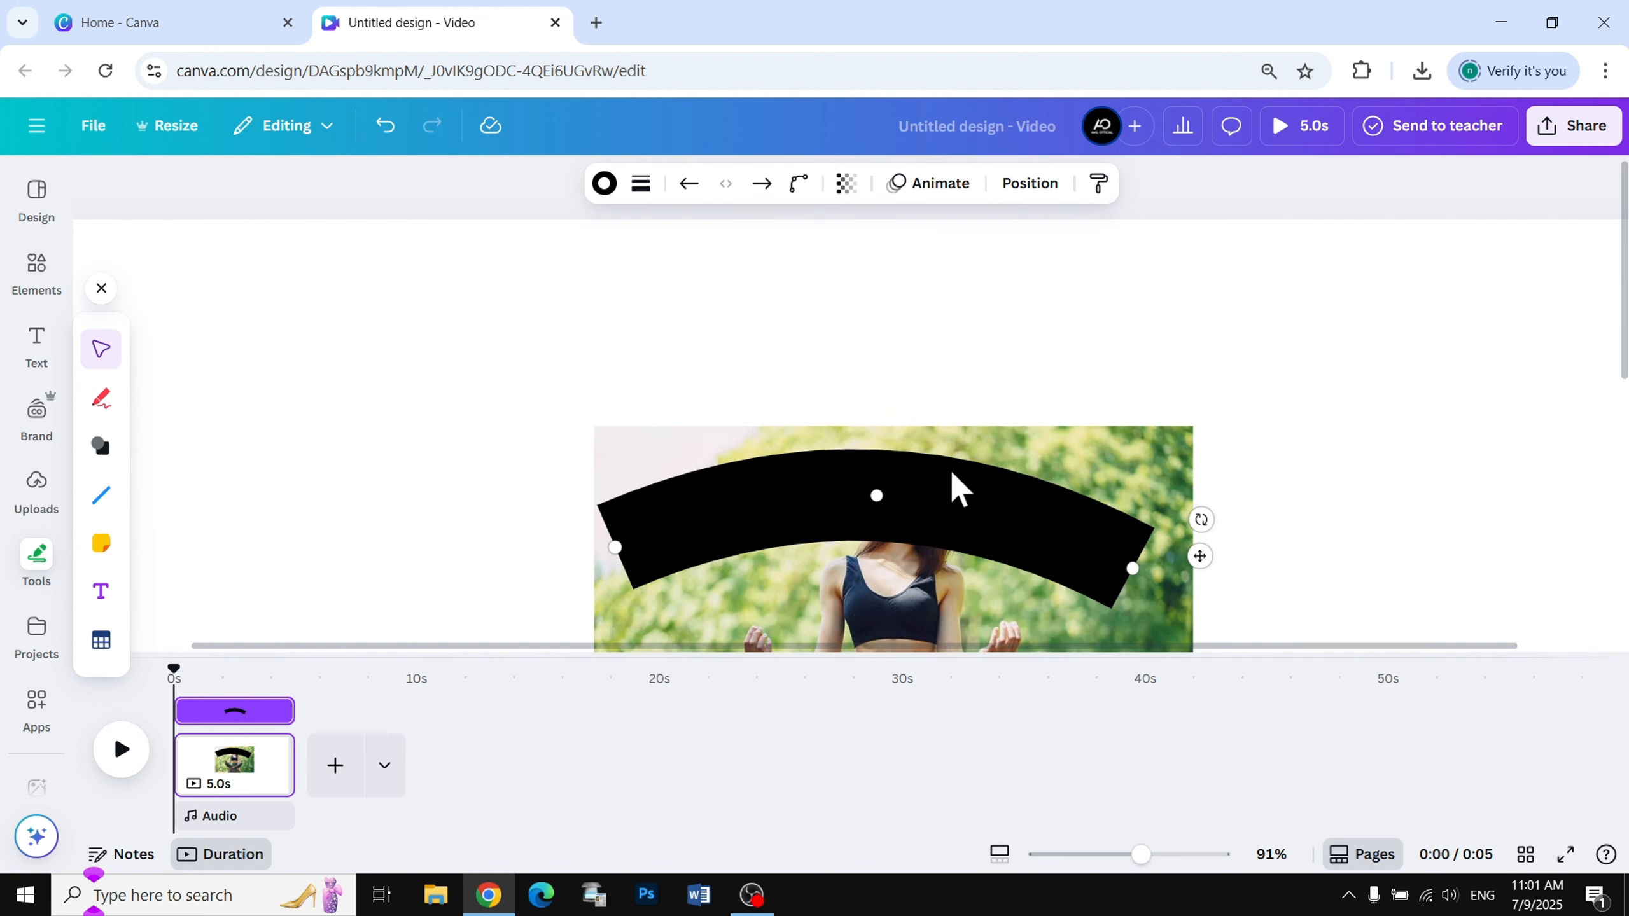
pyautogui.scroll(-4, 963, 520)
pyautogui.moveTo(963, 353); pyautogui.dragTo(1003, 311)
pyautogui.click(1385, 422)
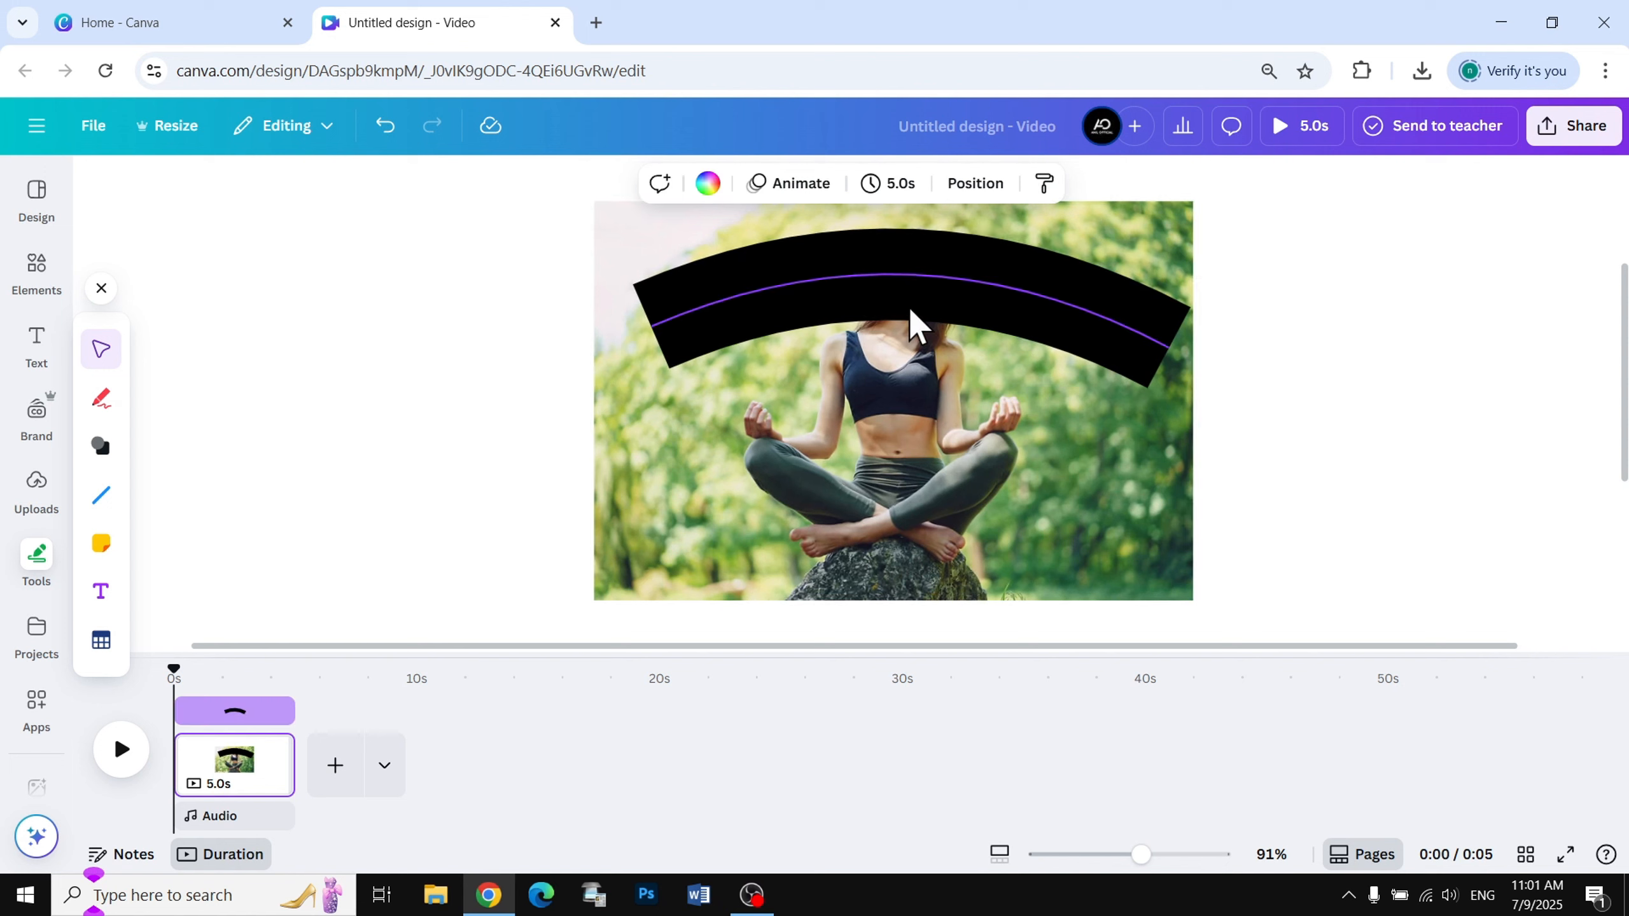
# Step: Duplicate the thick arc, move the copy down and rotate it to slope across the photo
pyautogui.click(913, 323)
pyautogui.hotkey('ctrl', 'd')
pyautogui.moveTo(964, 328); pyautogui.dragTo(948, 412)
pyautogui.moveTo(889, 522)
pyautogui.mouseDown()
pyautogui.moveTo(728, 539)
pyautogui.moveTo(782, 582)
pyautogui.moveTo(809, 471)
pyautogui.mouseUp()
# Step: Set the copied arc's stroke weight to 39 and place its upper end at the thick arc's left end
pyautogui.click(640, 185)
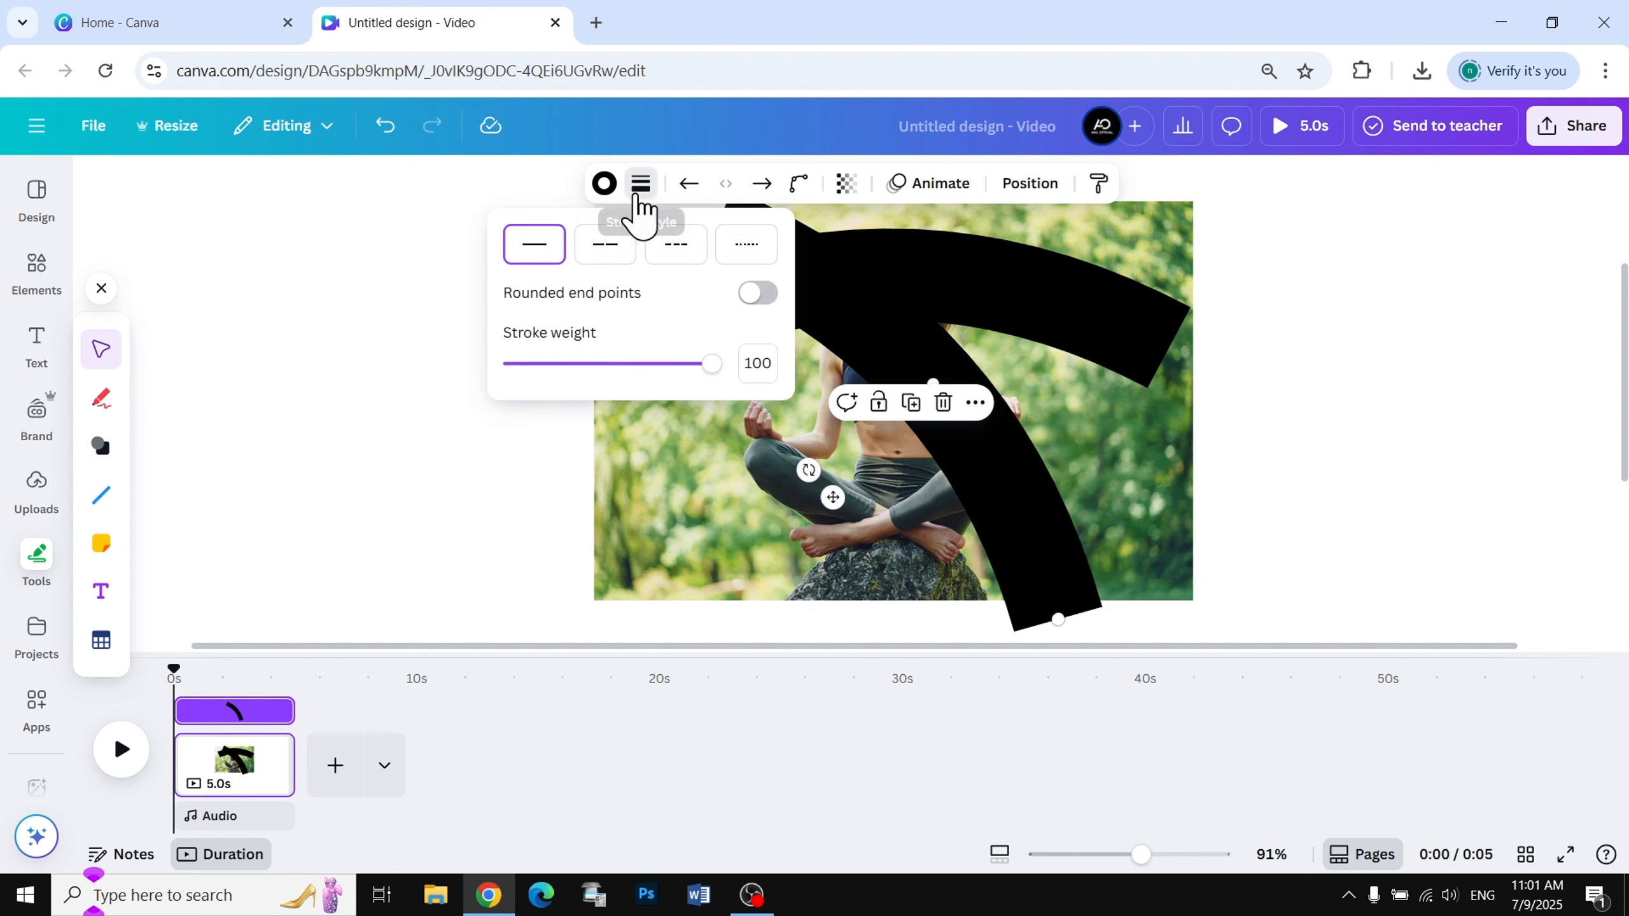
pyautogui.moveTo(669, 364)
pyautogui.mouseDown()
pyautogui.moveTo(571, 369)
pyautogui.moveTo(590, 377)
pyautogui.mouseUp()
pyautogui.moveTo(949, 413); pyautogui.dragTo(801, 467)
pyautogui.moveTo(567, 292); pyautogui.dragTo(661, 357)
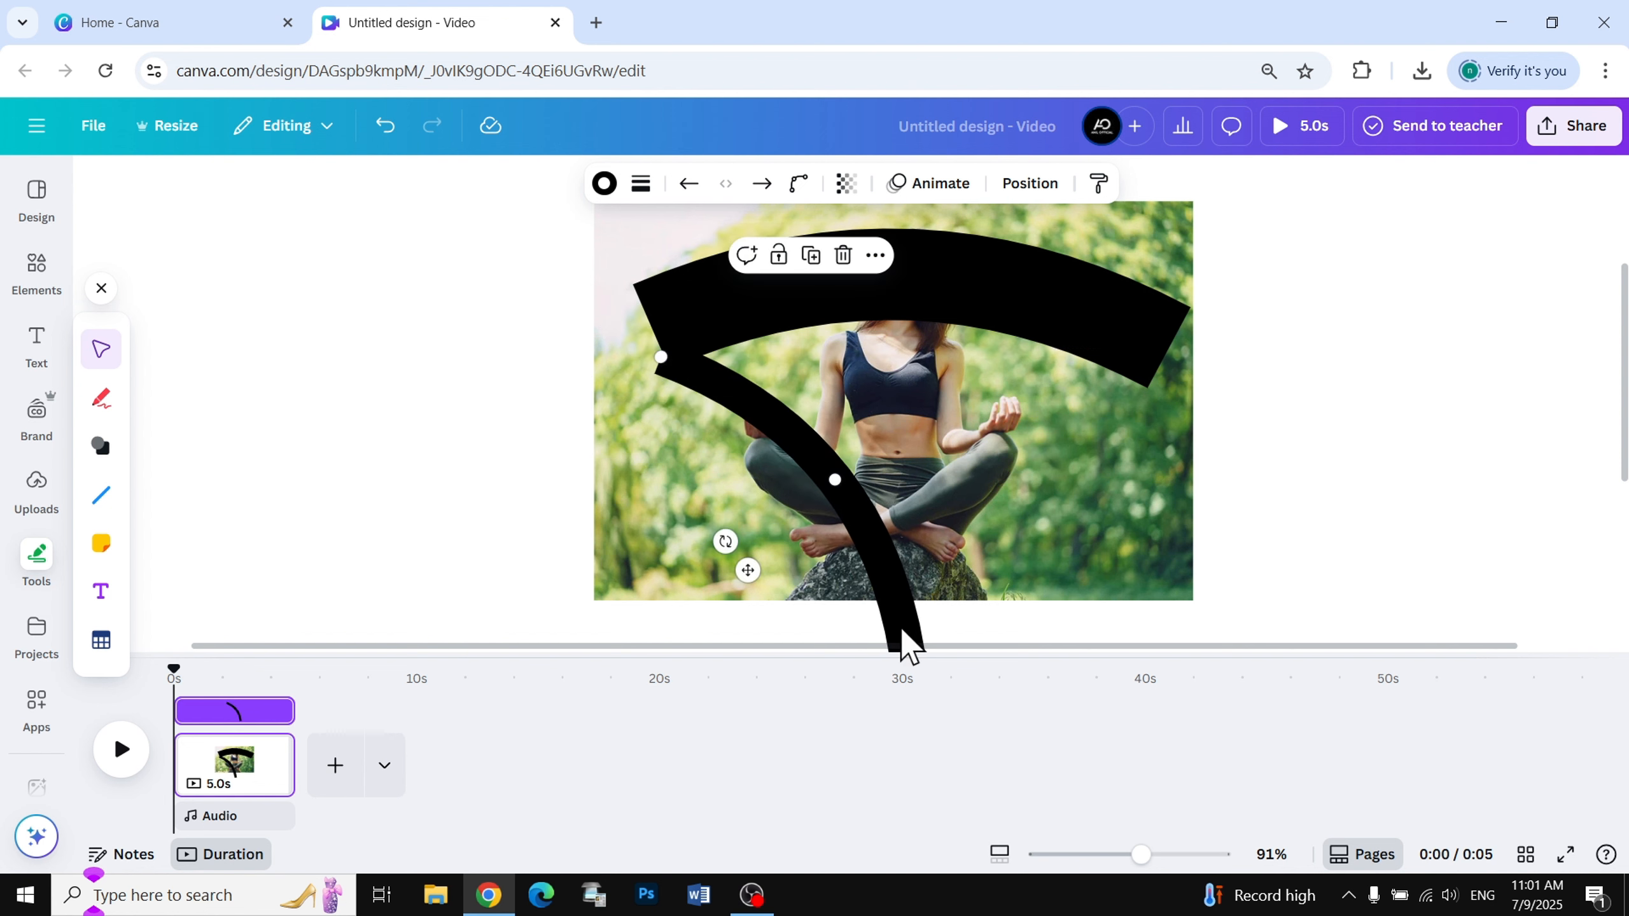
# Step: Reshape the thin arc into a side edge of the frame and duplicate it for the frame's other edges
pyautogui.keyDown('ctrl'); pyautogui.scroll(-5, 909, 647); pyautogui.keyUp('ctrl')
pyautogui.moveTo(887, 625)
pyautogui.mouseDown()
pyautogui.moveTo(796, 582)
pyautogui.moveTo(733, 579)
pyautogui.moveTo(1019, 457)
pyautogui.moveTo(1007, 519)
pyautogui.mouseUp()
pyautogui.keyDown('ctrl'); pyautogui.scroll(3, 856, 506); pyautogui.keyUp('ctrl')
pyautogui.moveTo(923, 567)
pyautogui.mouseDown()
pyautogui.moveTo(1083, 568)
pyautogui.moveTo(990, 594)
pyautogui.mouseUp()
pyautogui.hotkey('ctrl', 'd')
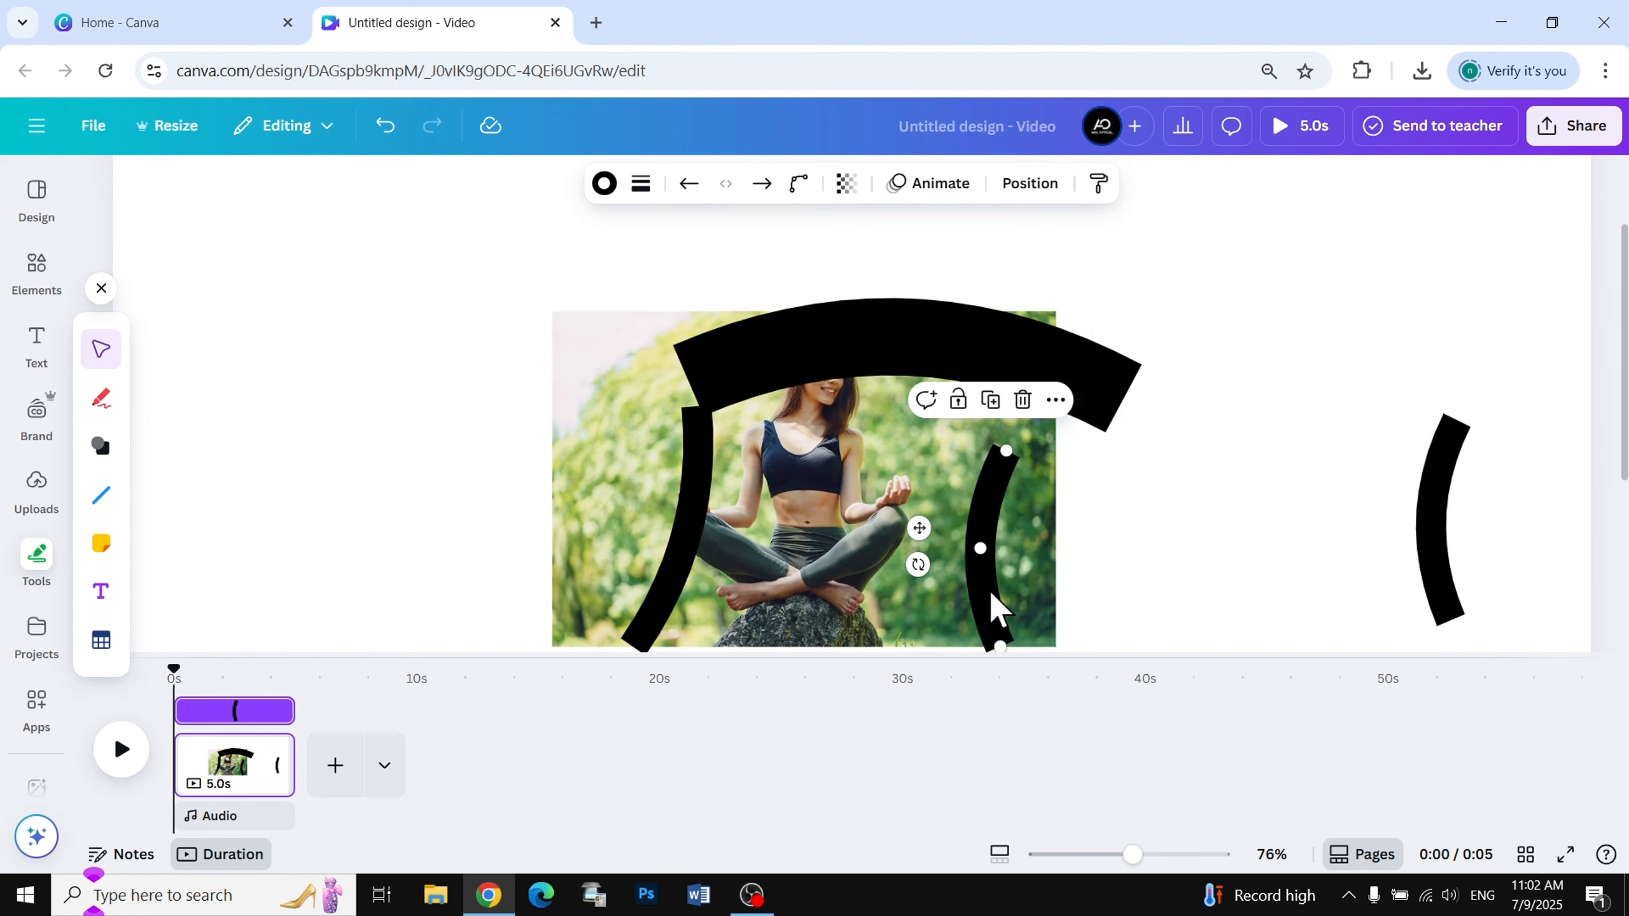
pyautogui.hotkey('ctrl', 'z')
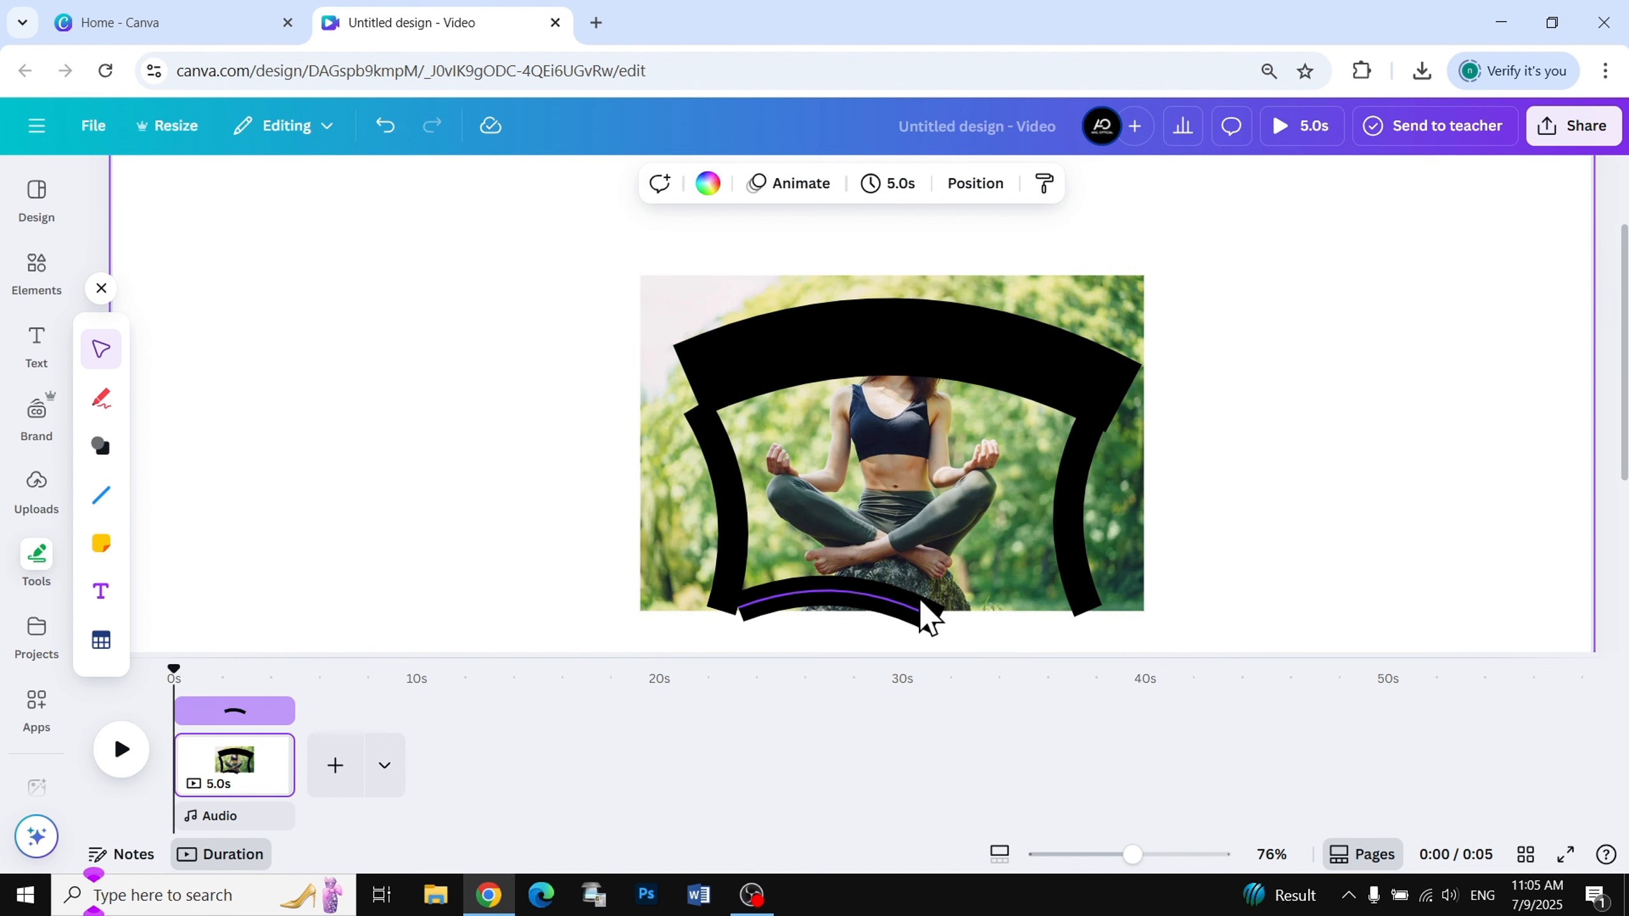
# Step: Stretch the bottom arc between the lower ends of the two side arcs and flatten its curve
pyautogui.click(919, 618)
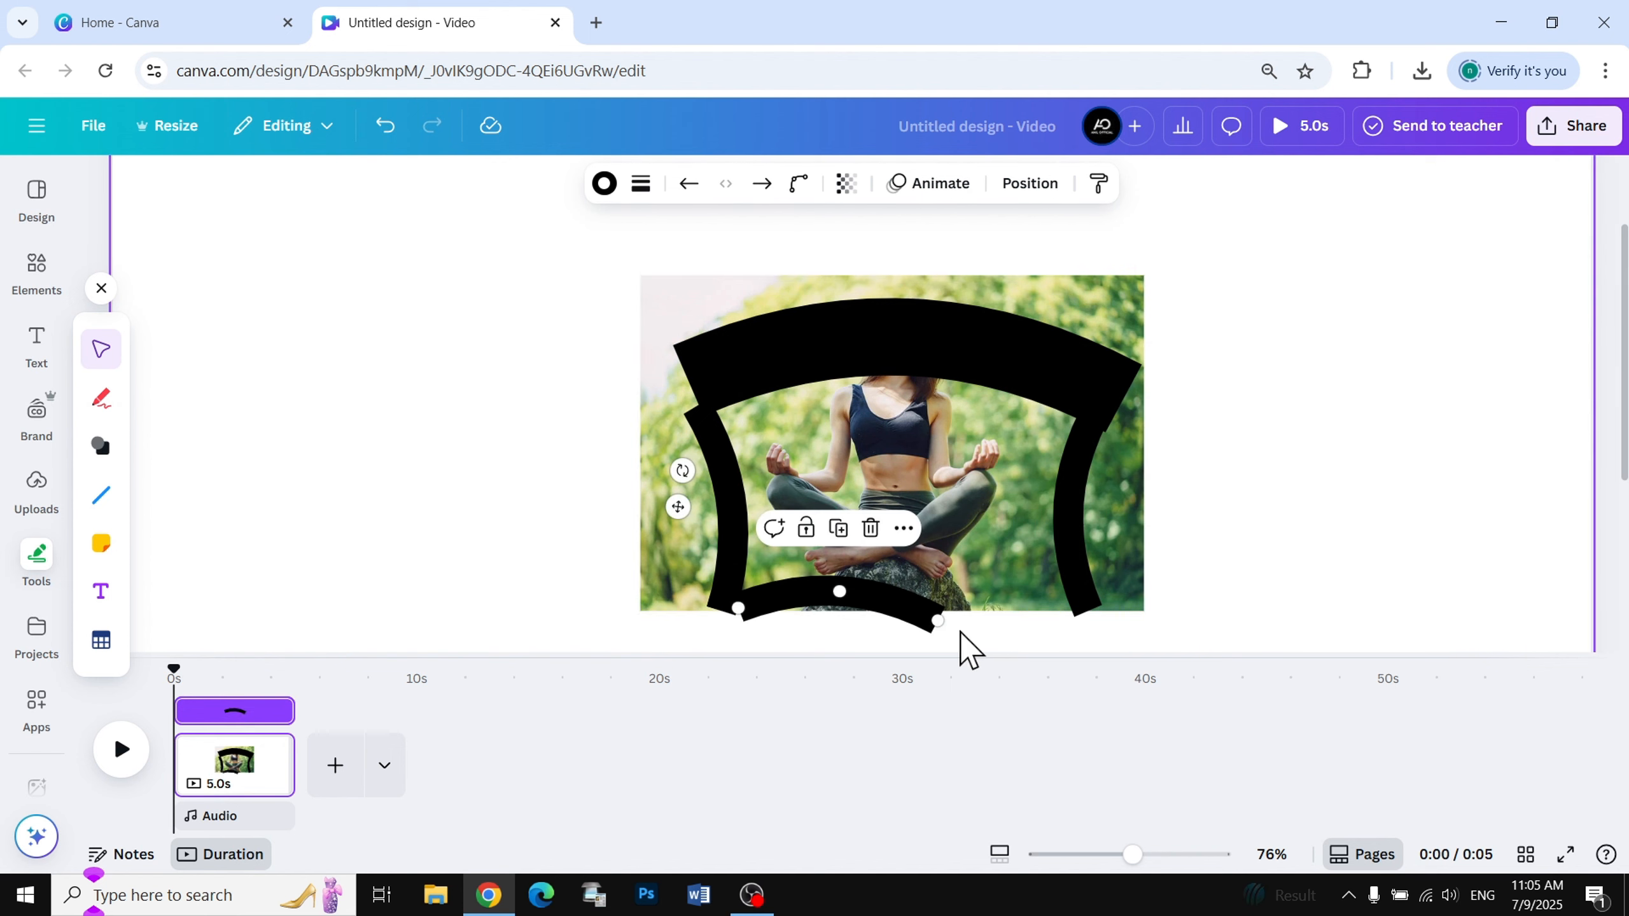
pyautogui.moveTo(939, 622); pyautogui.dragTo(1071, 611)
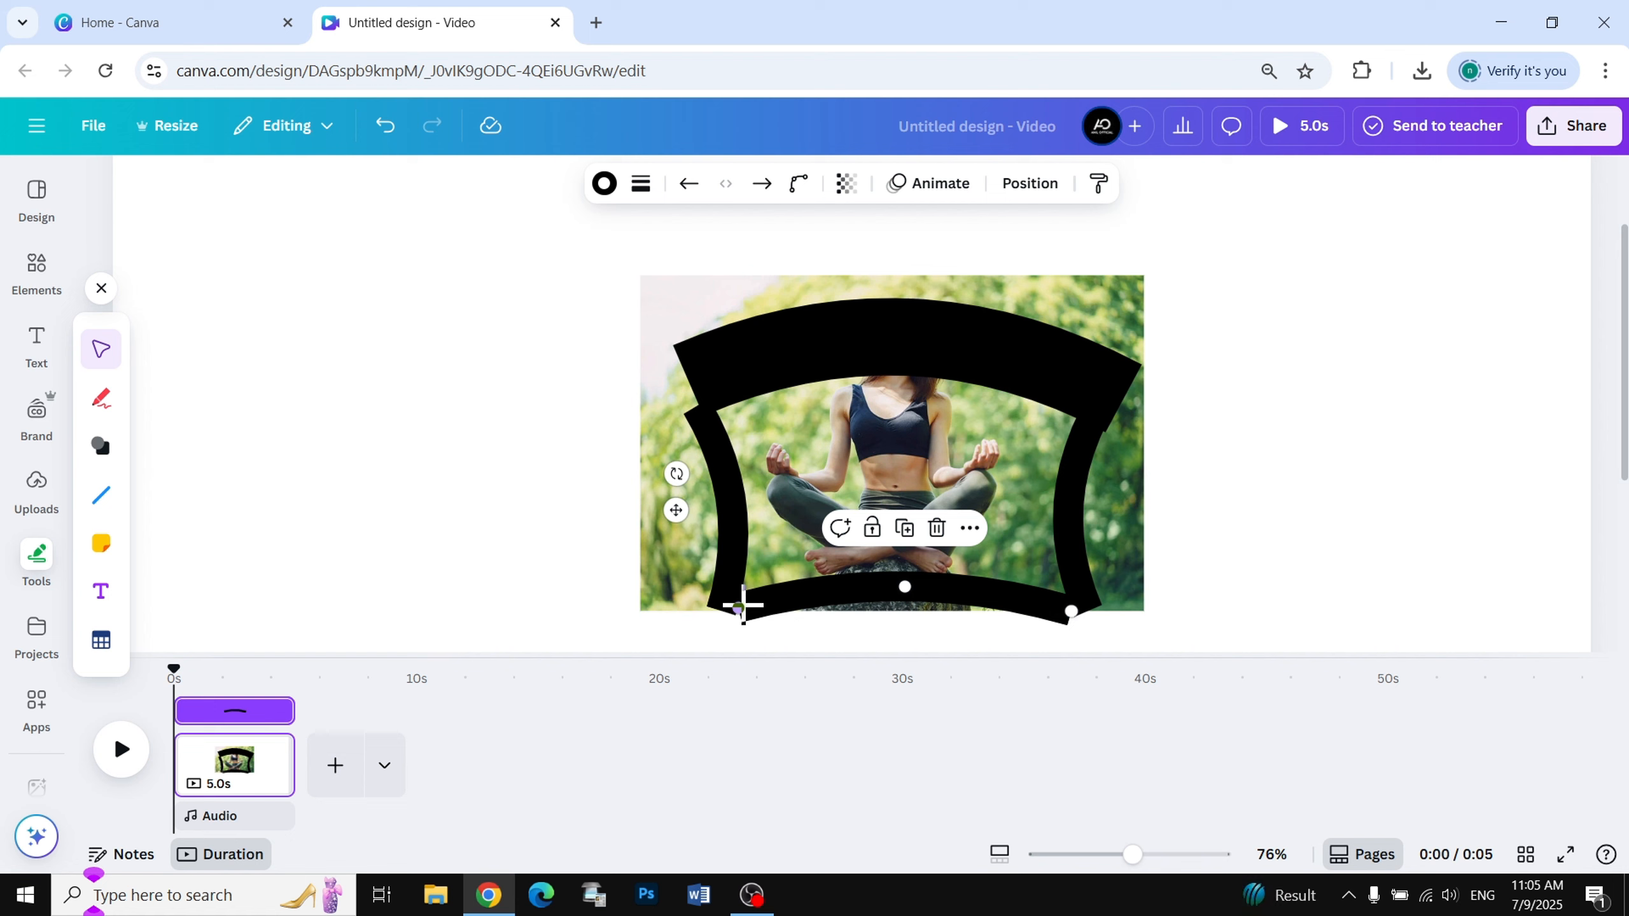
pyautogui.moveTo(739, 606); pyautogui.dragTo(732, 612)
pyautogui.moveTo(902, 596); pyautogui.dragTo(902, 595)
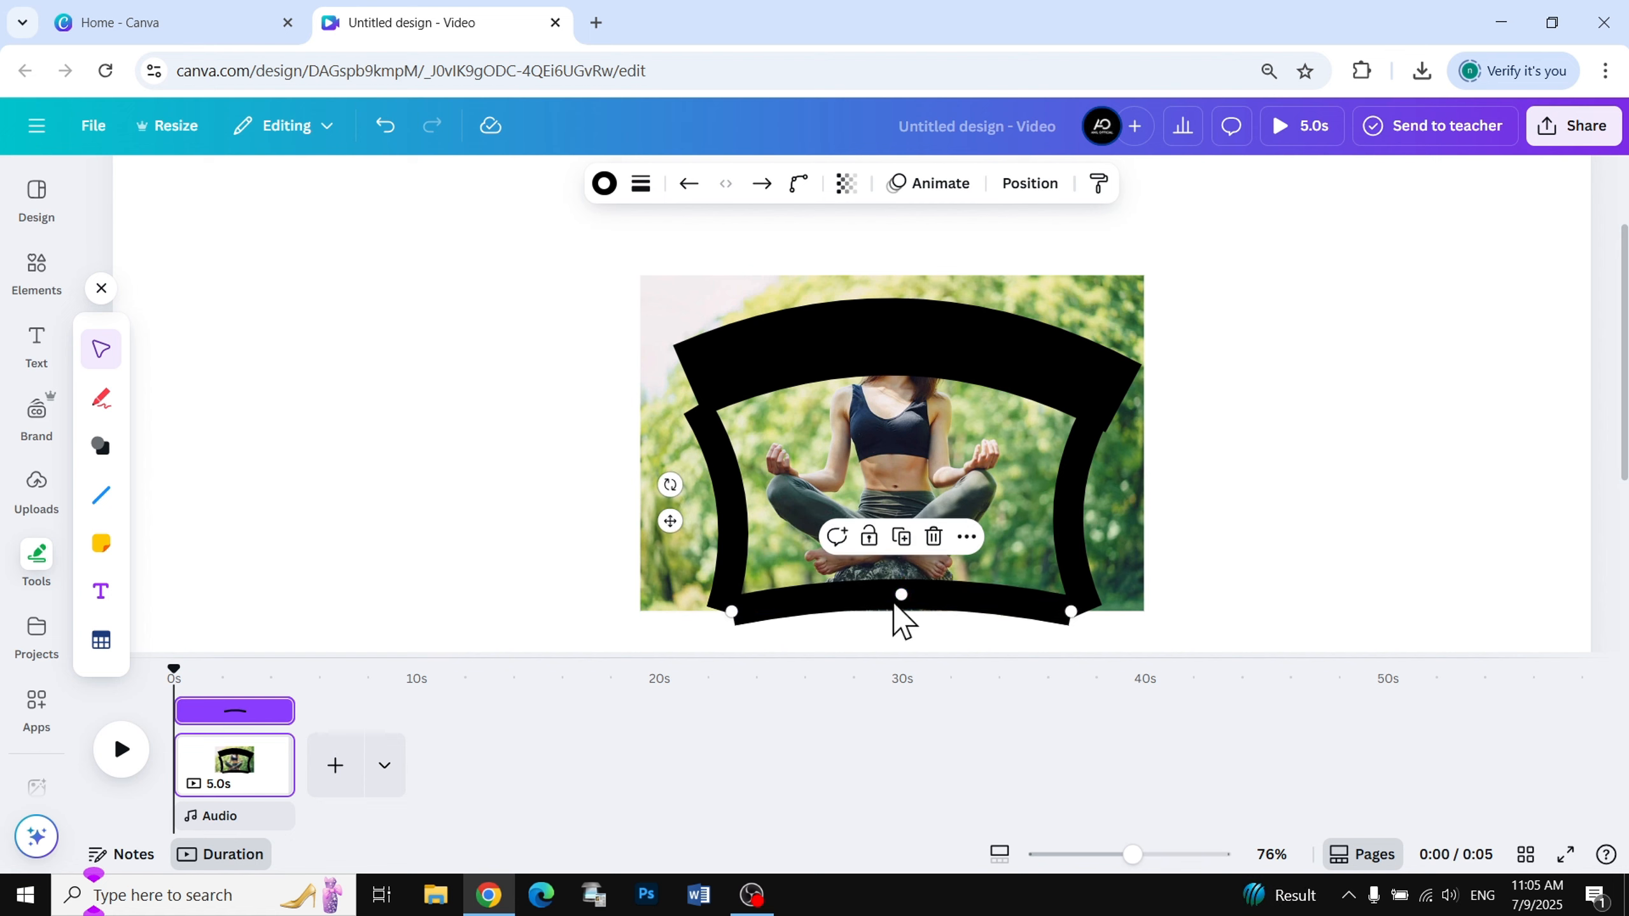
pyautogui.moveTo(735, 614); pyautogui.dragTo(732, 613)
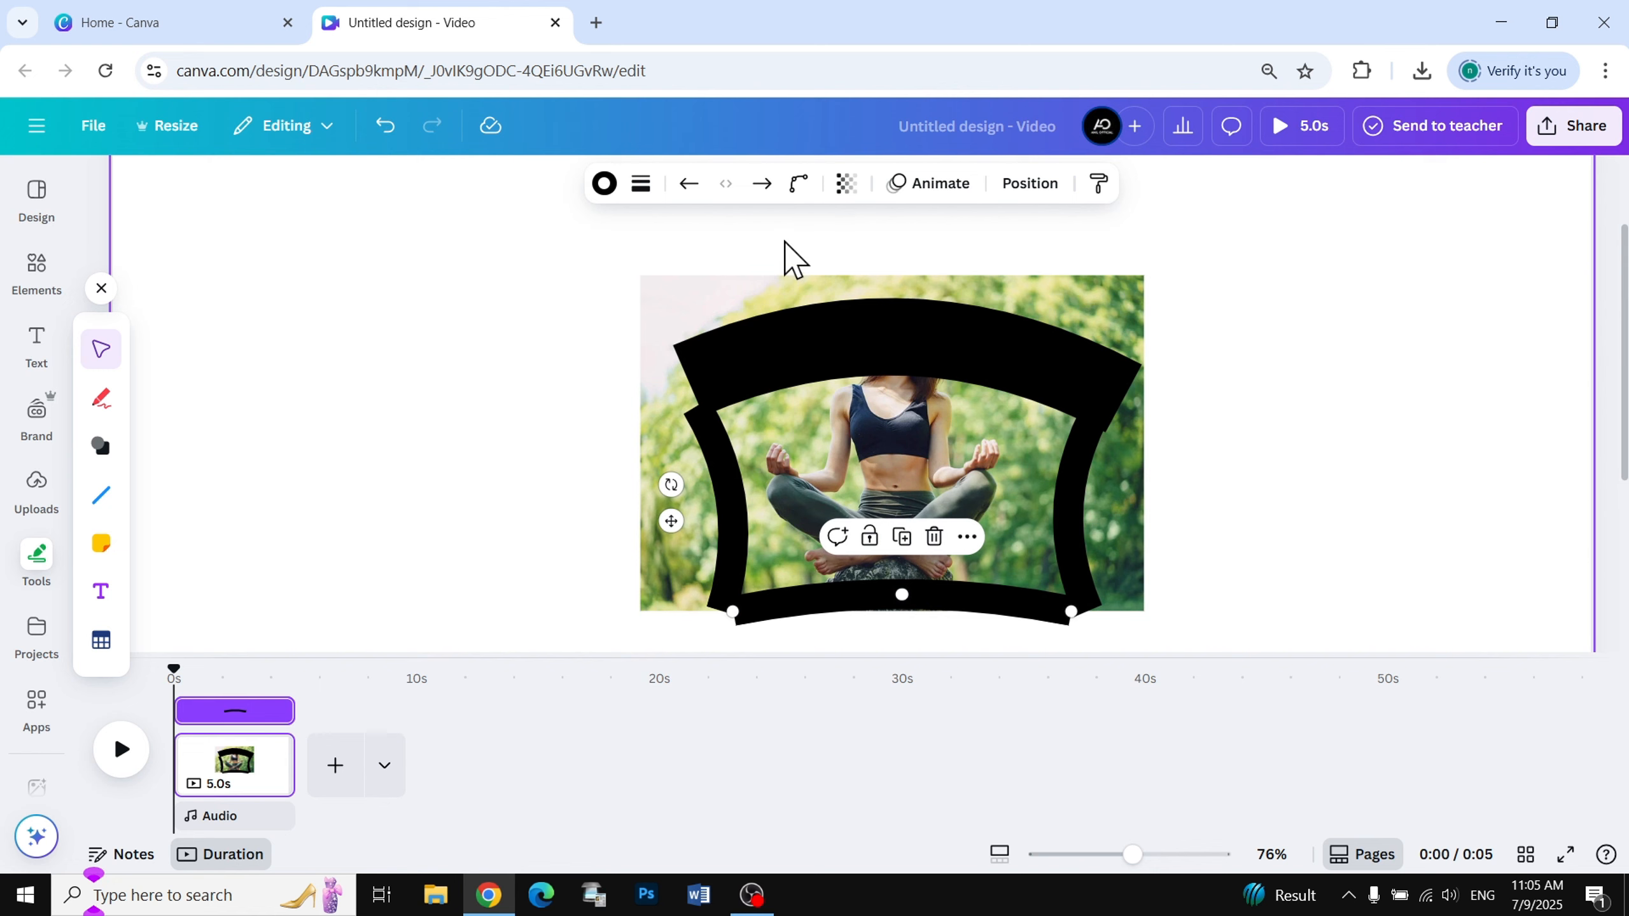
# Step: Set the bottom arc's stroke weight to 41 and move the right side arc's lower end onto the bottom arc's corner
pyautogui.click(641, 184)
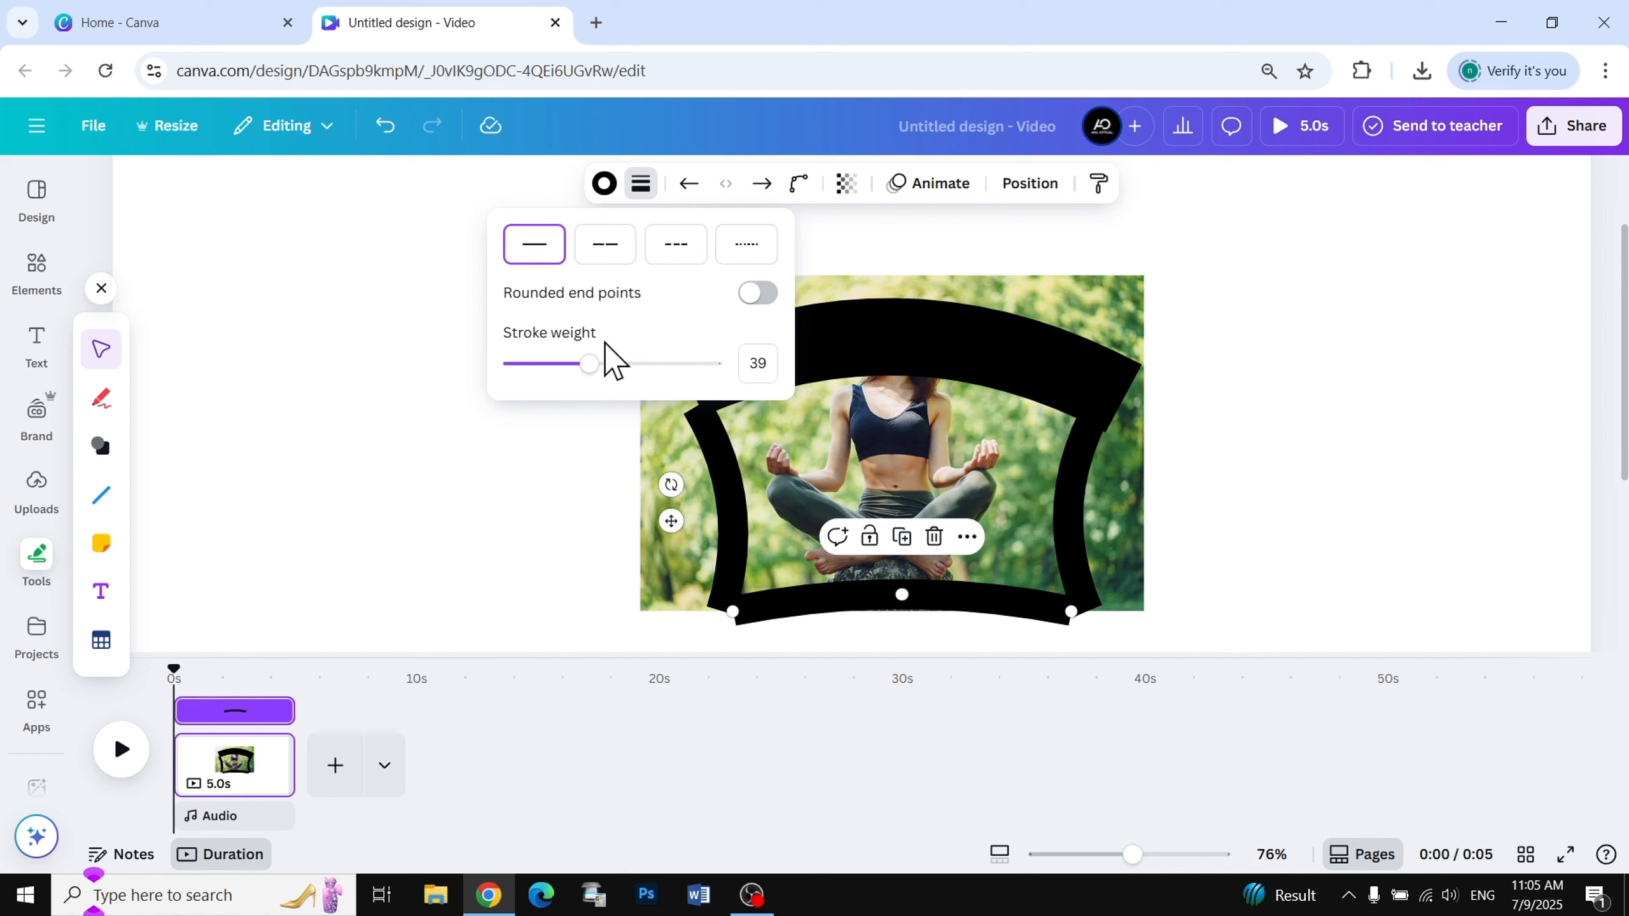
pyautogui.moveTo(570, 363); pyautogui.dragTo(591, 363)
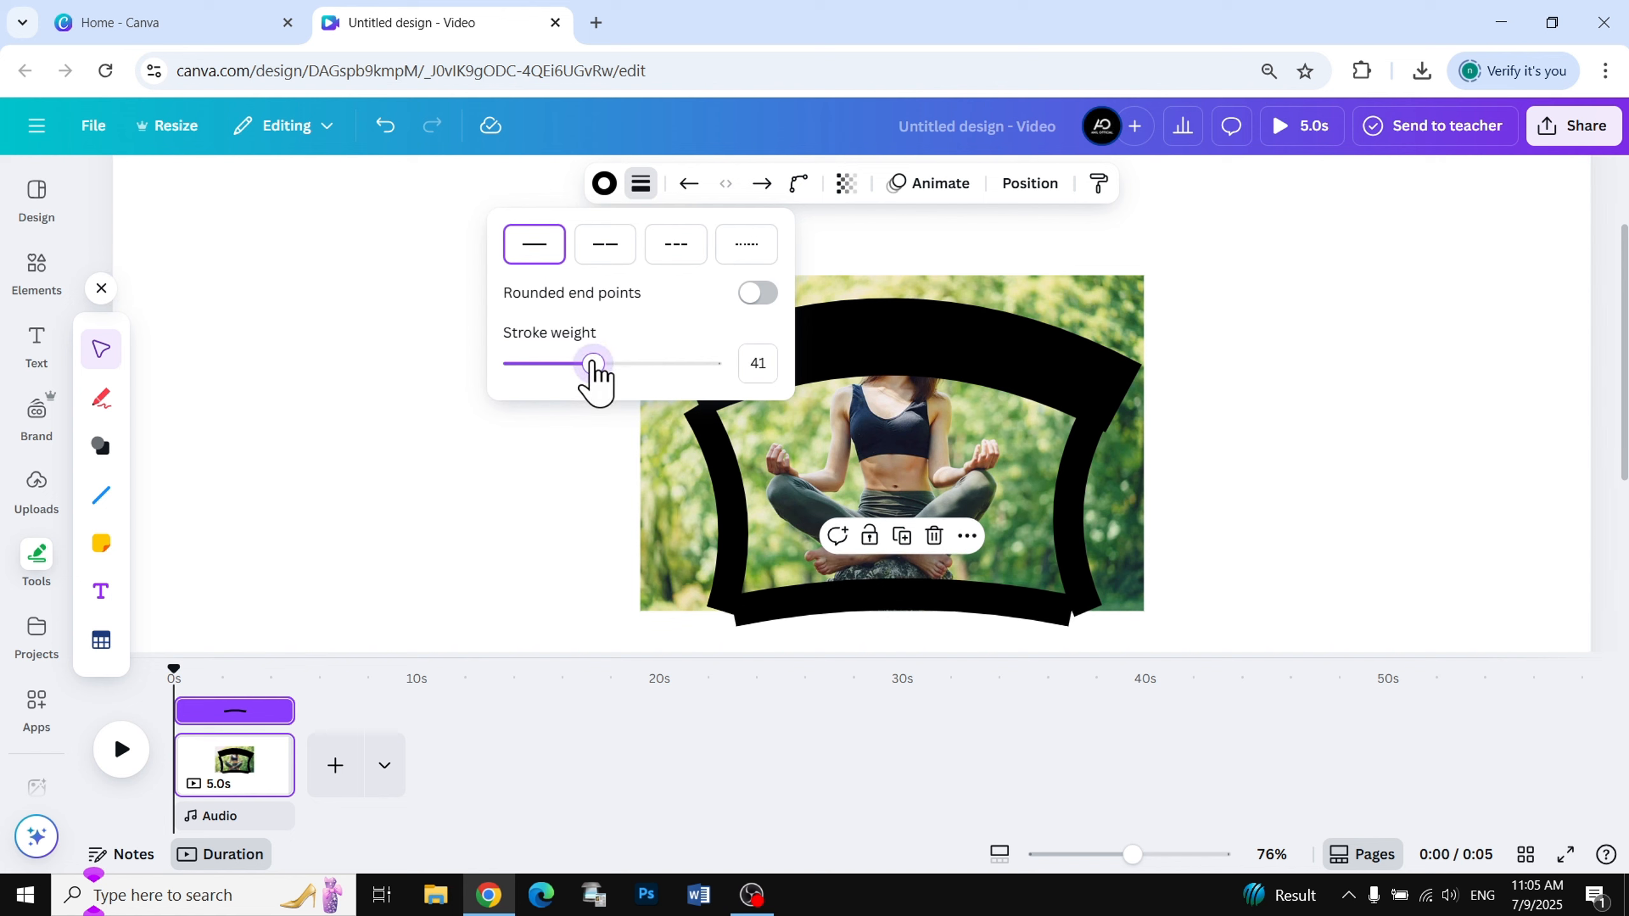
pyautogui.click(1090, 612)
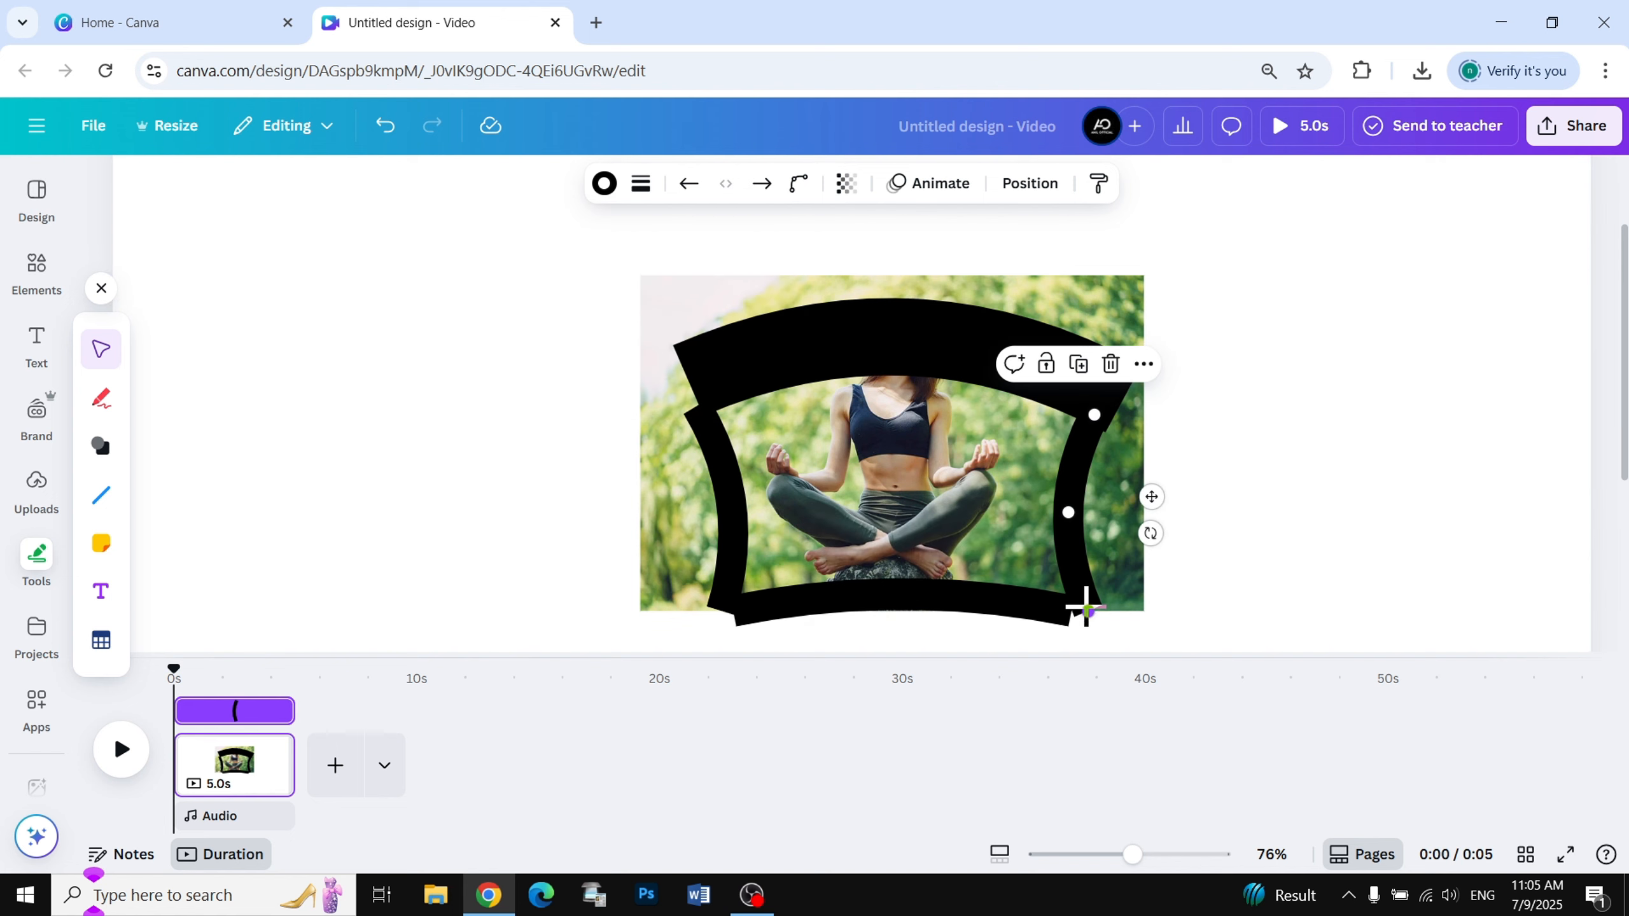
pyautogui.moveTo(1085, 607); pyautogui.dragTo(1081, 611)
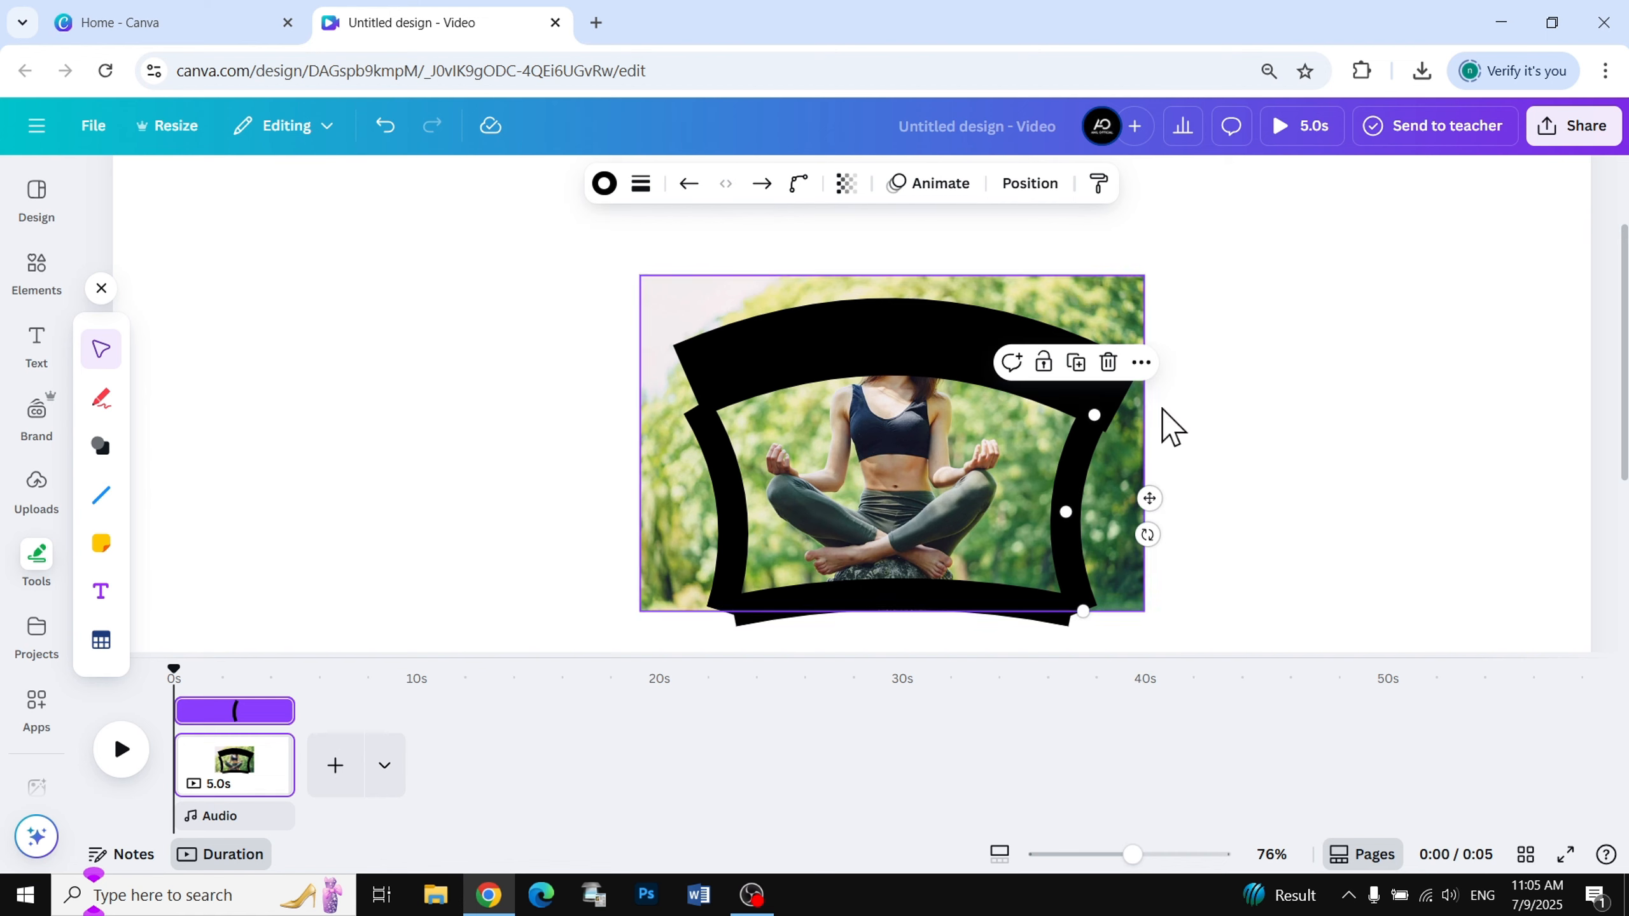
pyautogui.click(1330, 488)
# Step: Change the stroke colour of the thick top arc to white
pyautogui.click(711, 383)
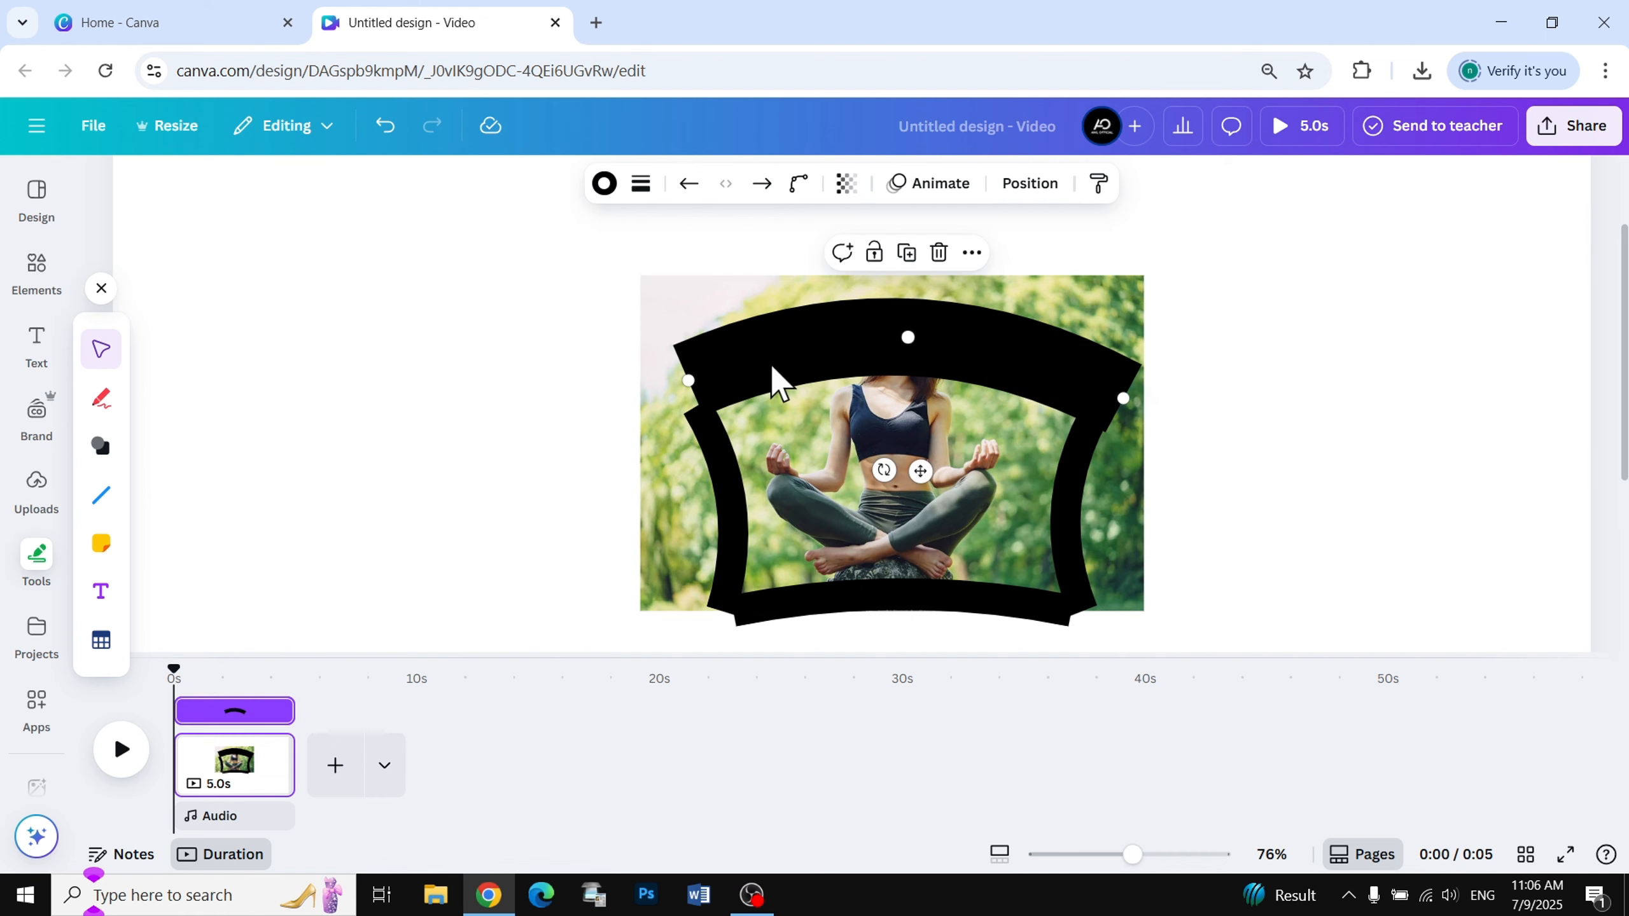
pyautogui.click(605, 184)
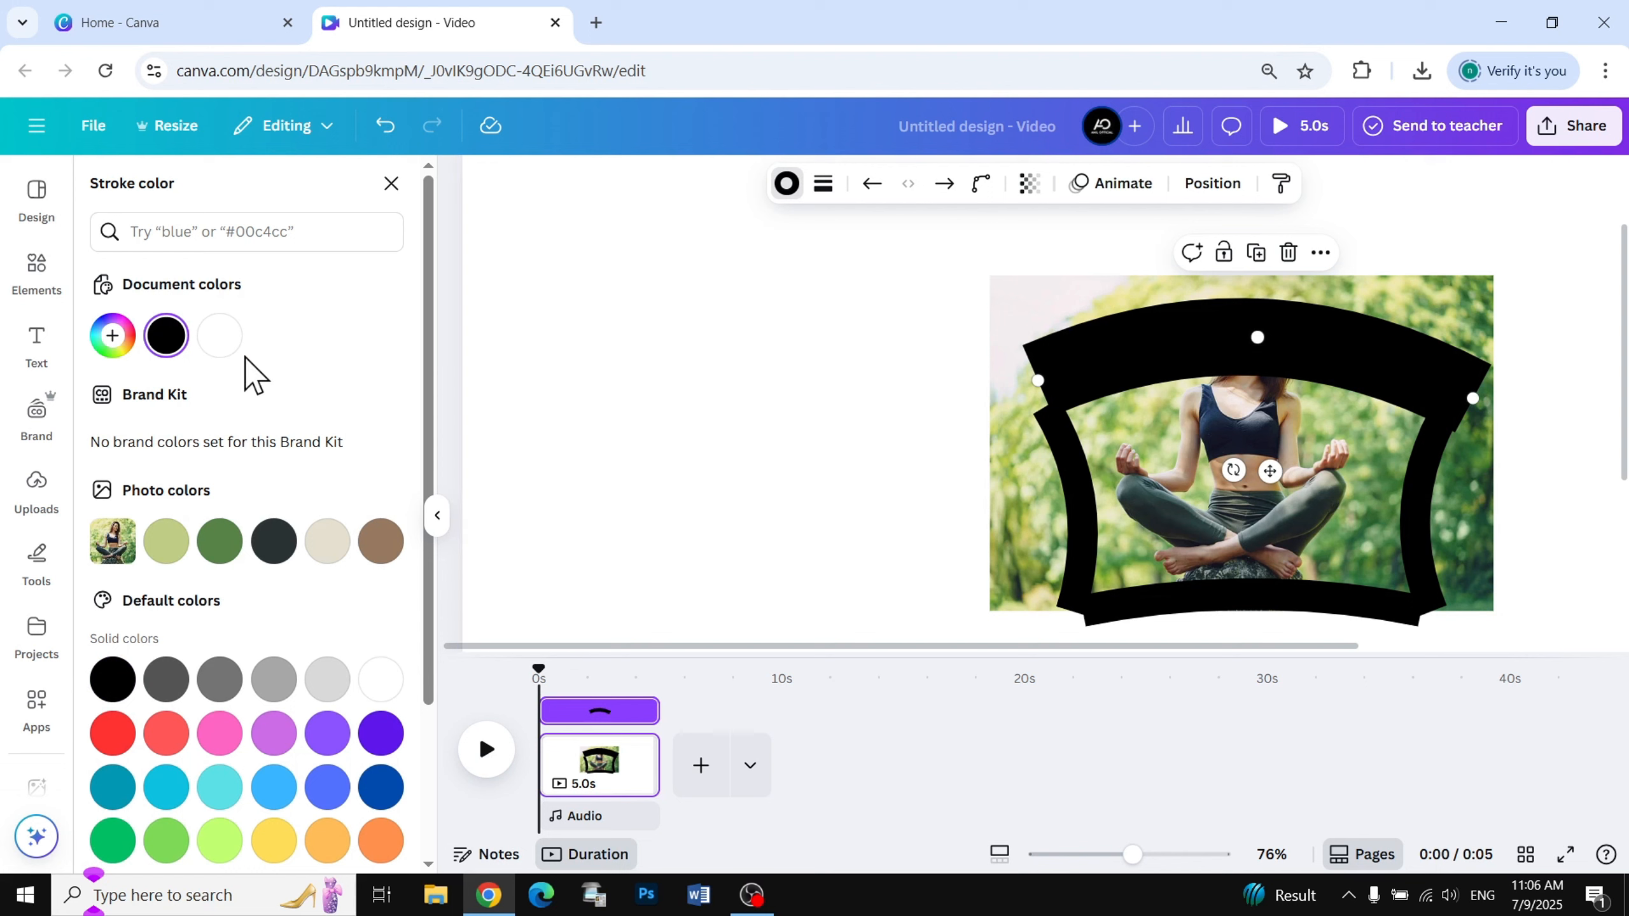
pyautogui.click(221, 334)
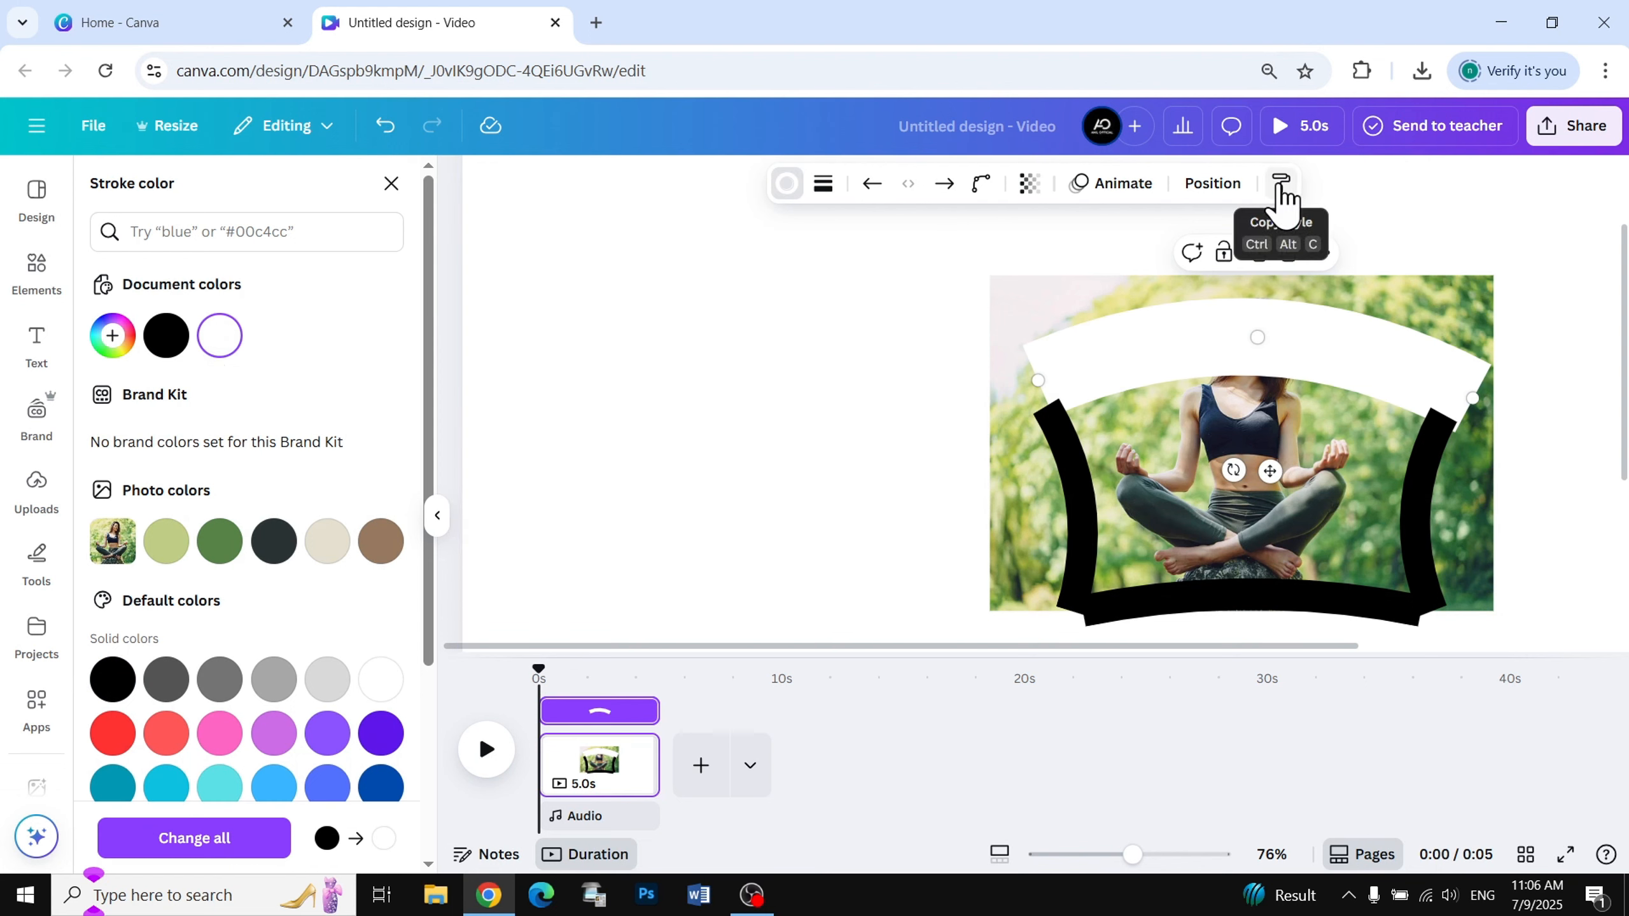
# Step: Try to copy the white top arc's style onto the left side arc
pyautogui.click(1282, 183)
pyautogui.click(1076, 504)
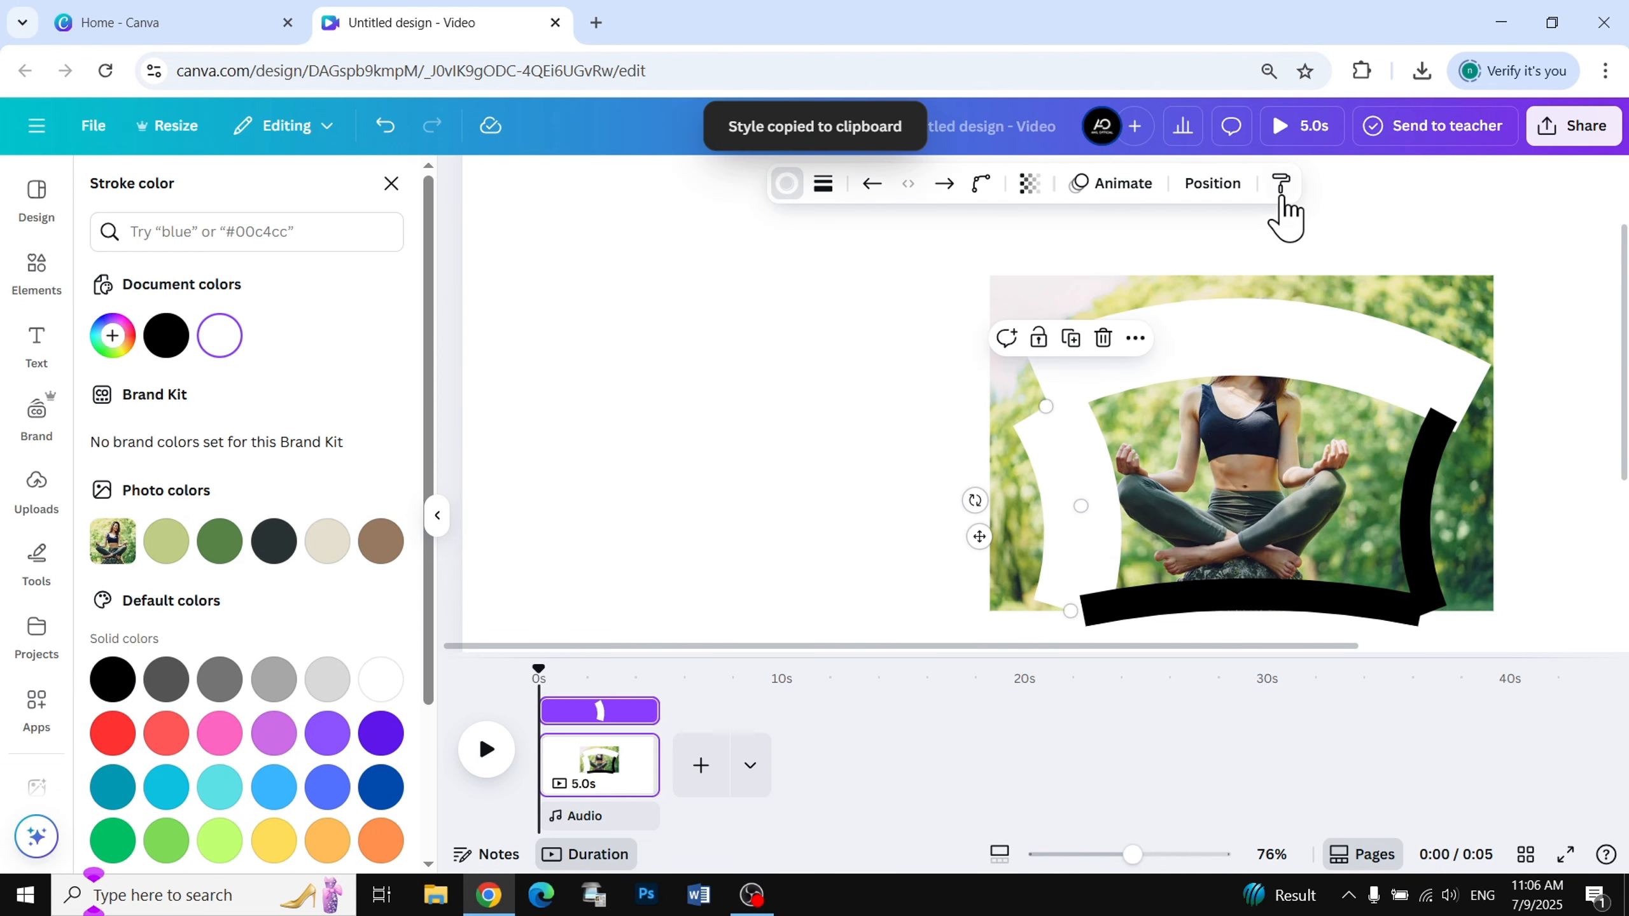
pyautogui.hotkey('ctrl', 'z')
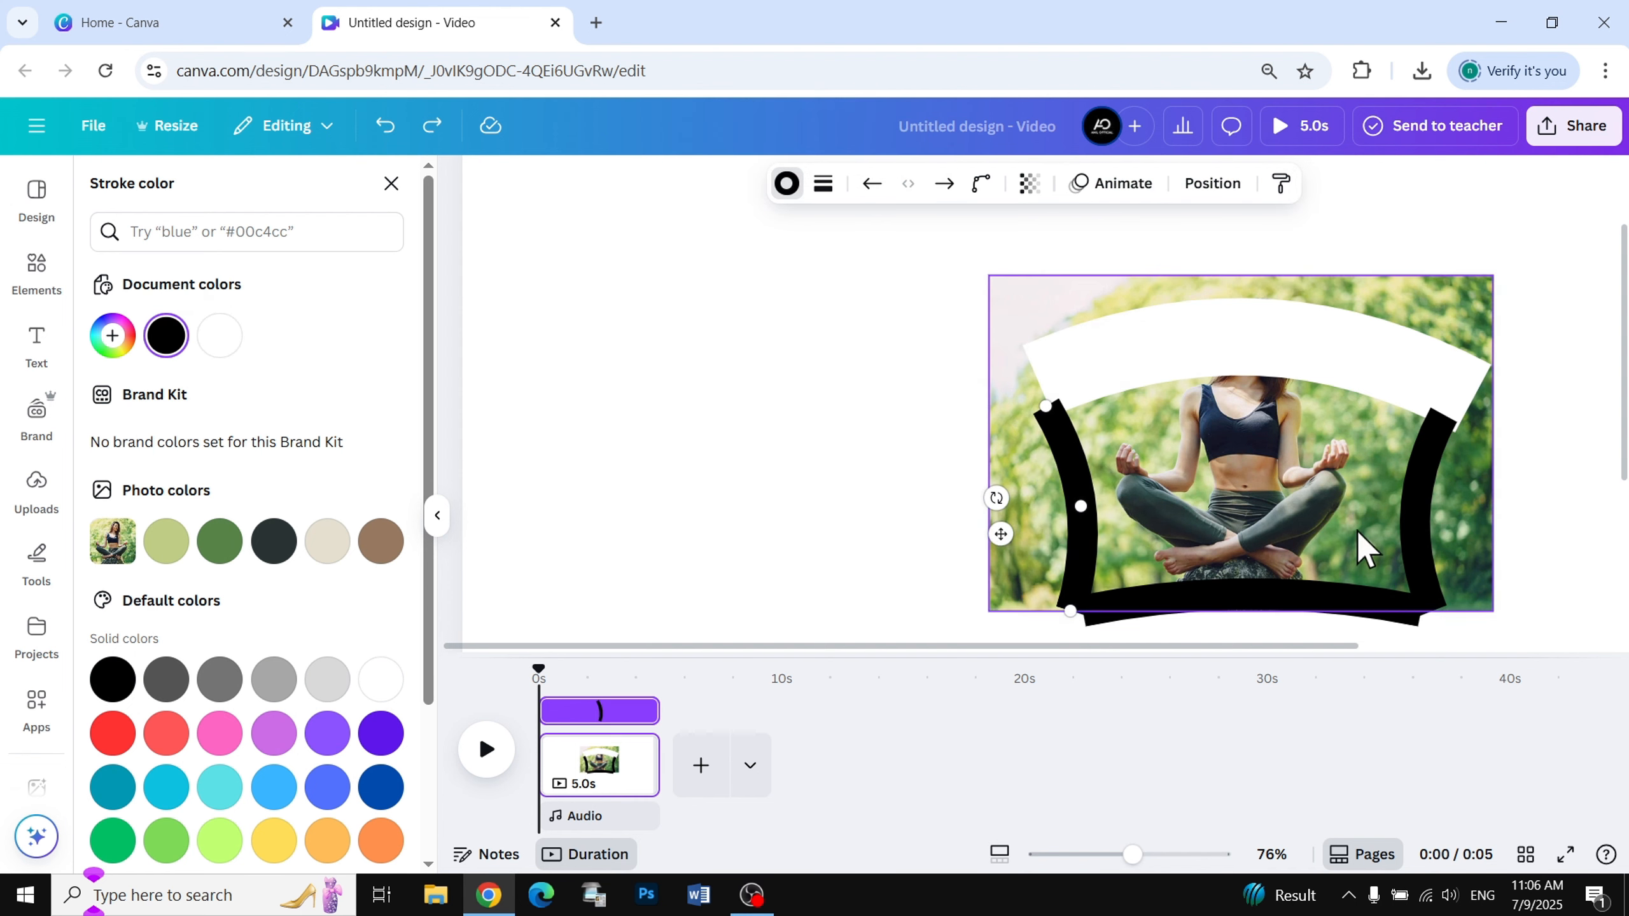
# Step: Recolour the two side arcs and the bottom arc white together
pyautogui.keyDown('shift'); pyautogui.click(1420, 520); pyautogui.keyUp('shift')
pyautogui.keyDown('shift'); pyautogui.click(1247, 619); pyautogui.keyUp('shift')
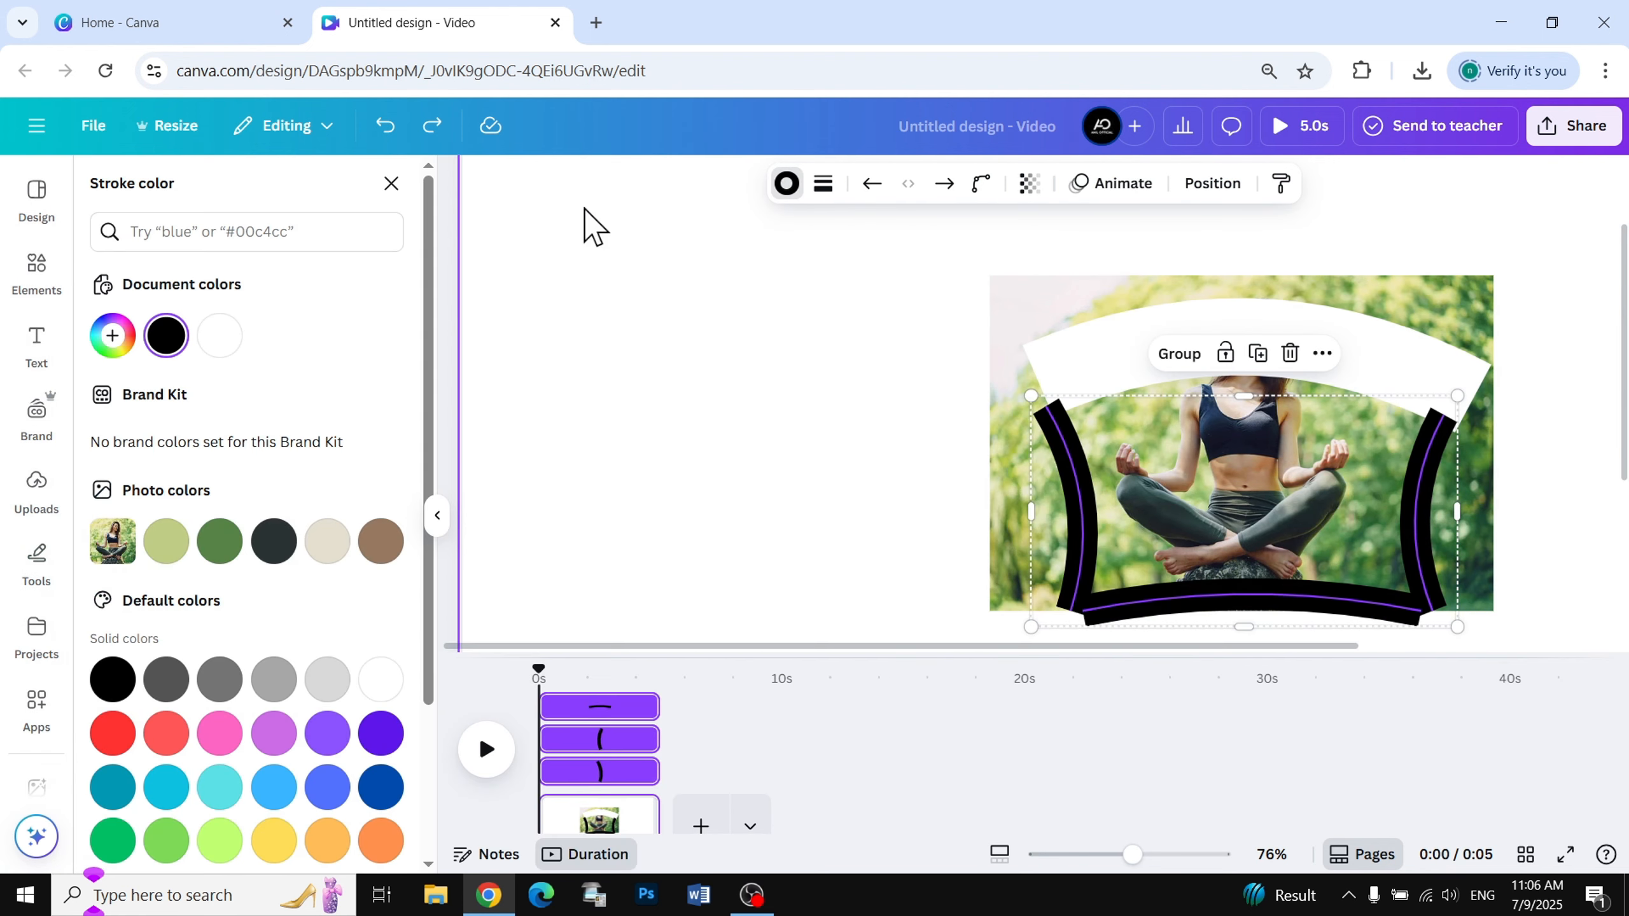
pyautogui.click(219, 335)
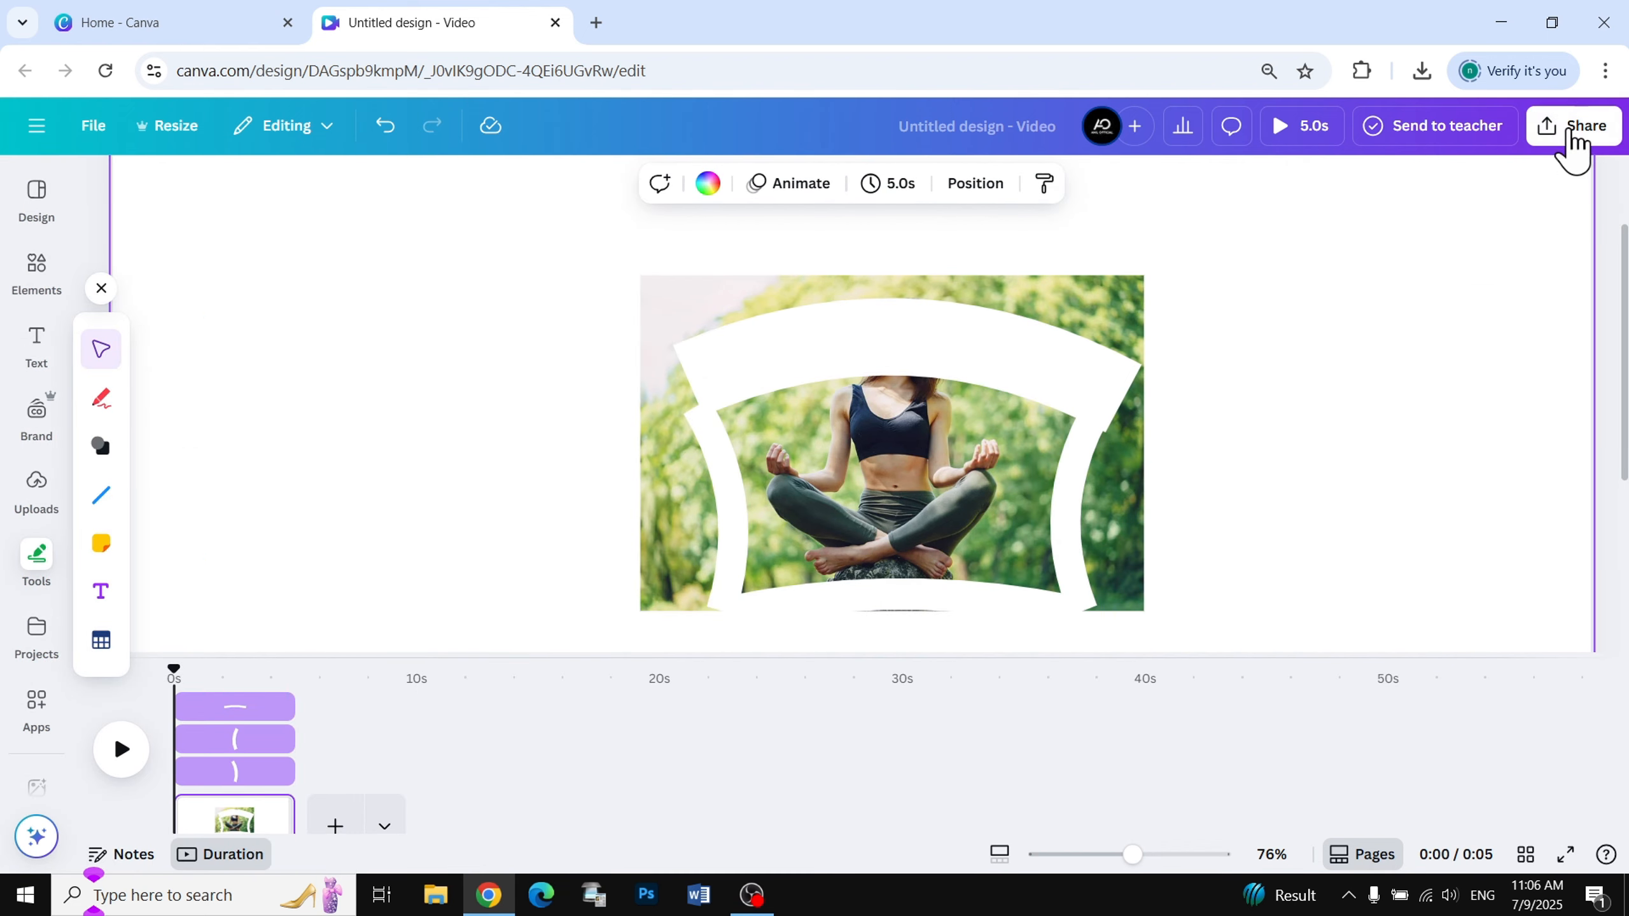
# Step: Download the framed photo design as a PNG at size 1
pyautogui.click(1570, 132)
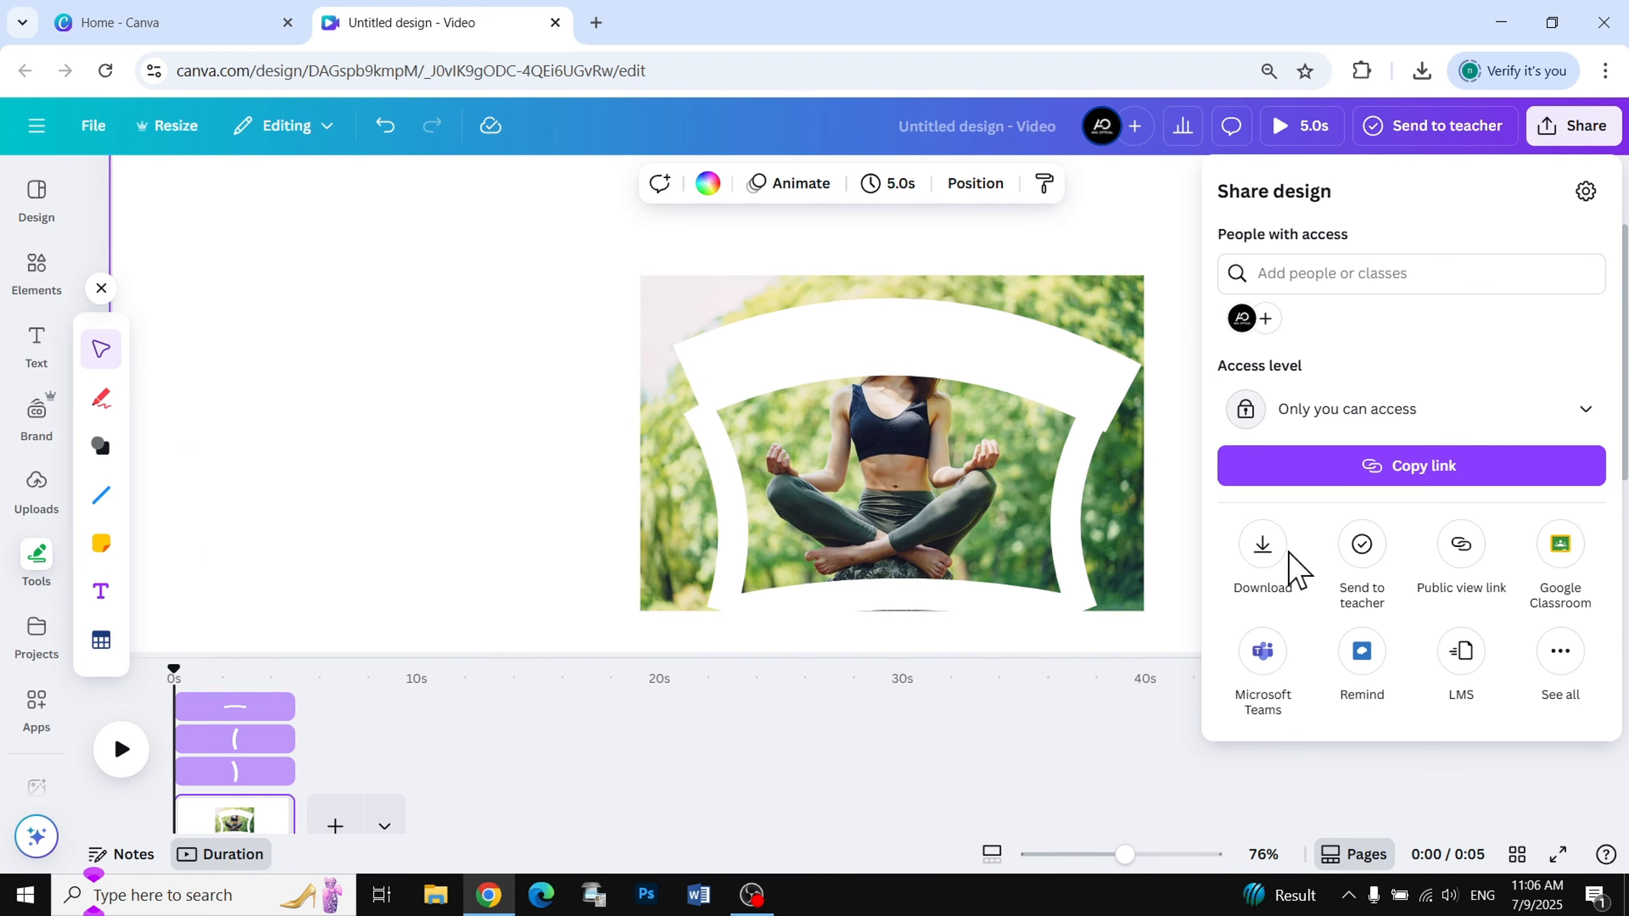
pyautogui.click(1278, 550)
pyautogui.click(1429, 256)
pyautogui.click(1429, 256)
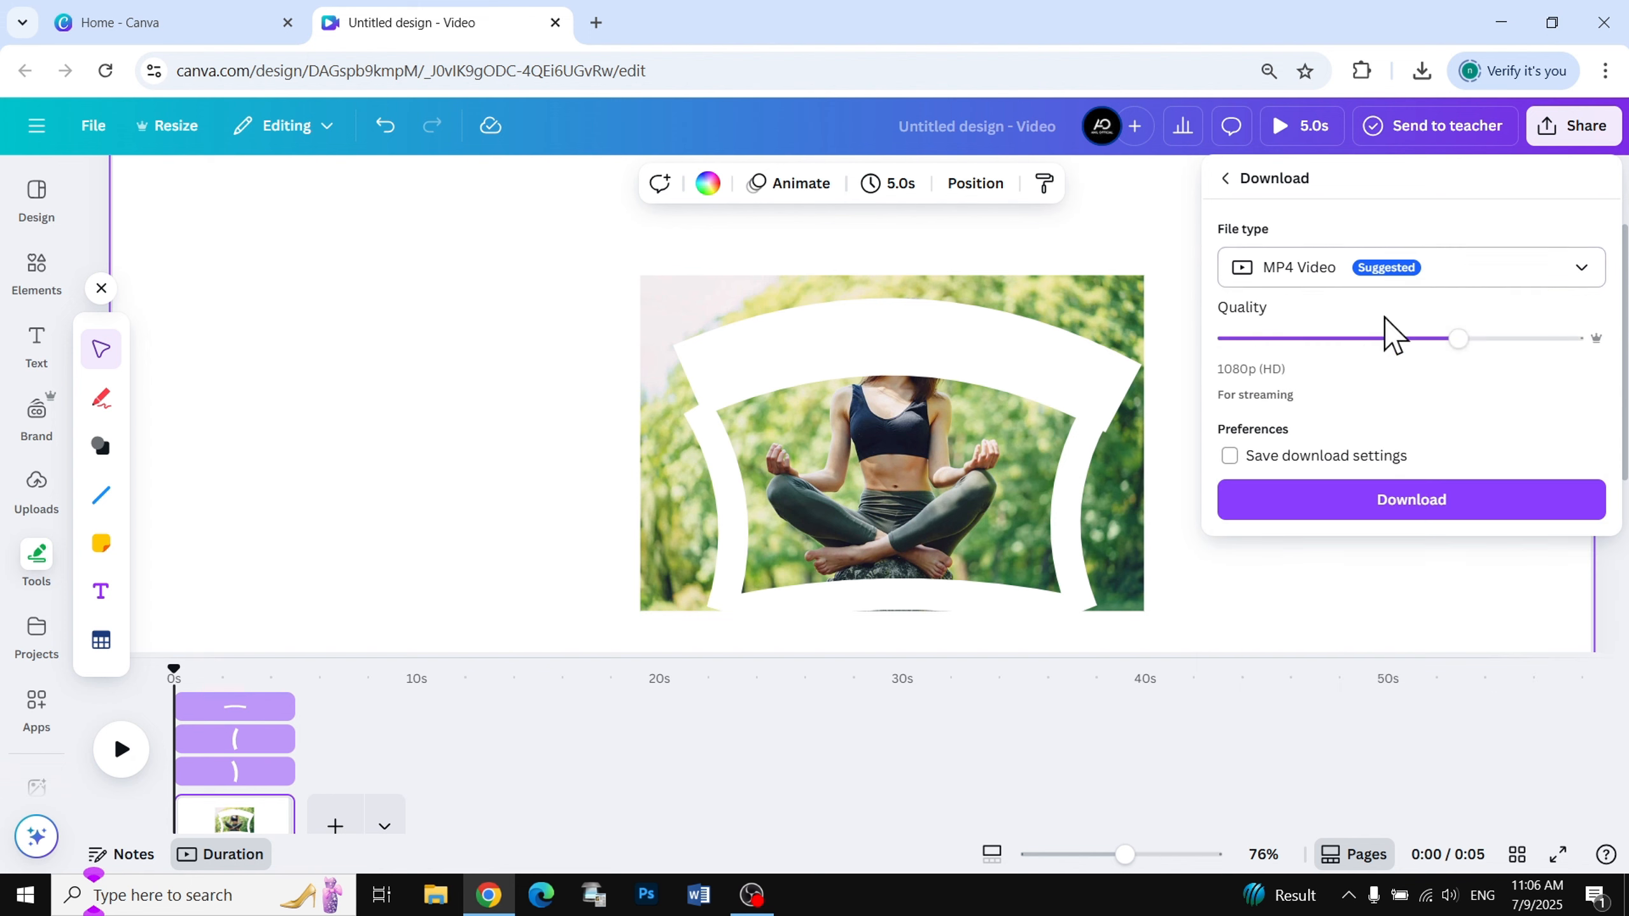
pyautogui.click(1422, 269)
pyautogui.click(1334, 385)
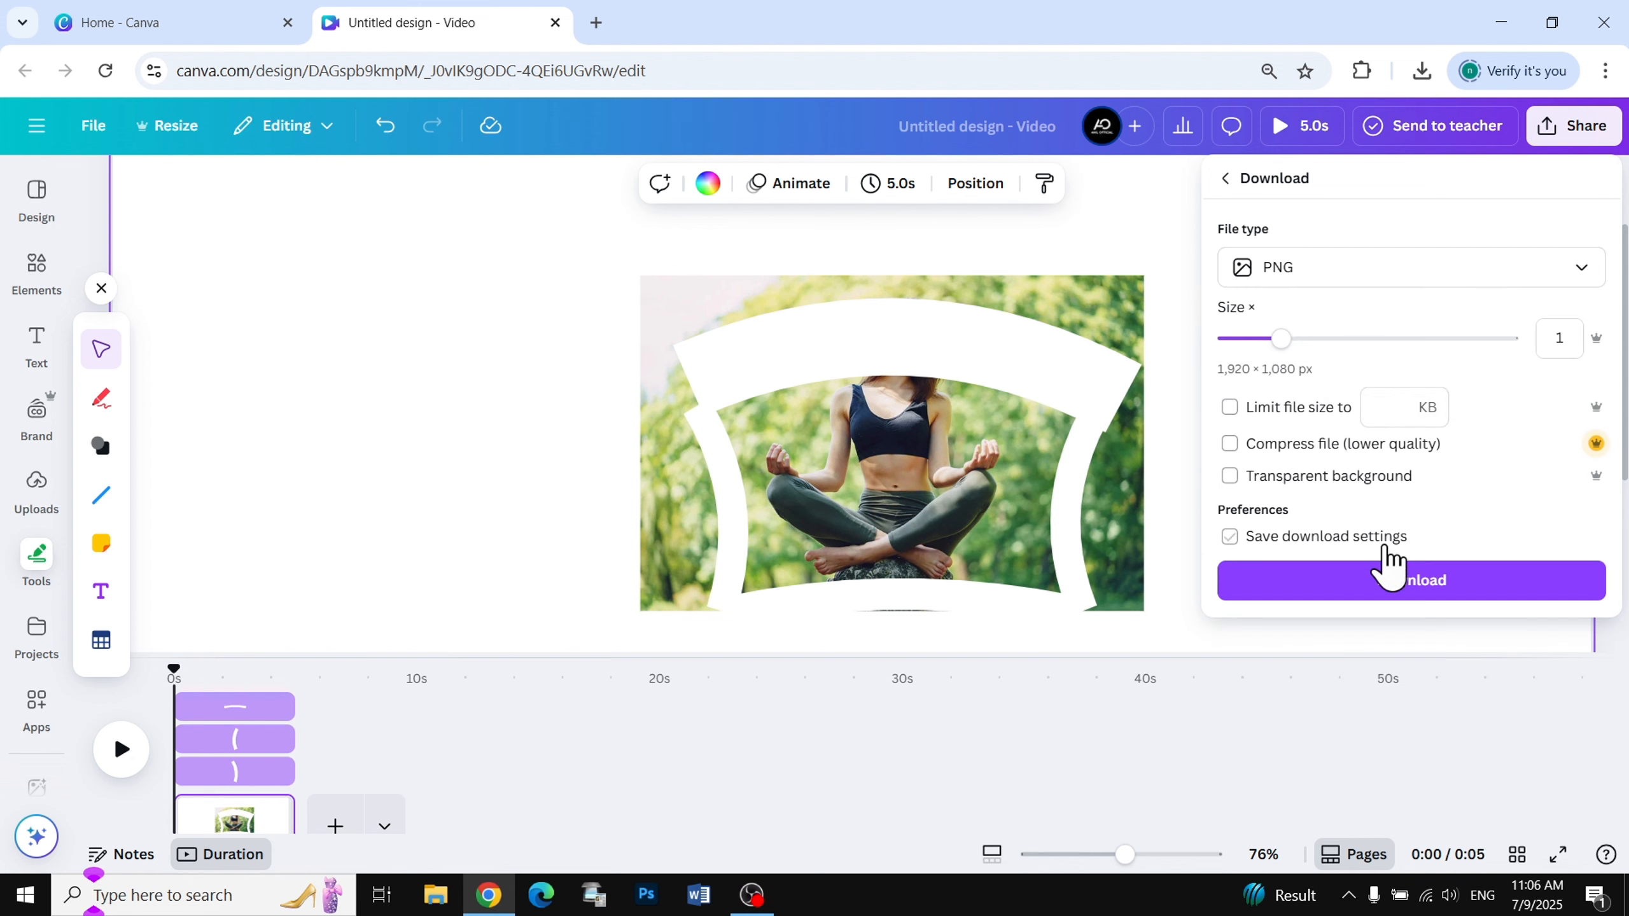
pyautogui.click(1392, 581)
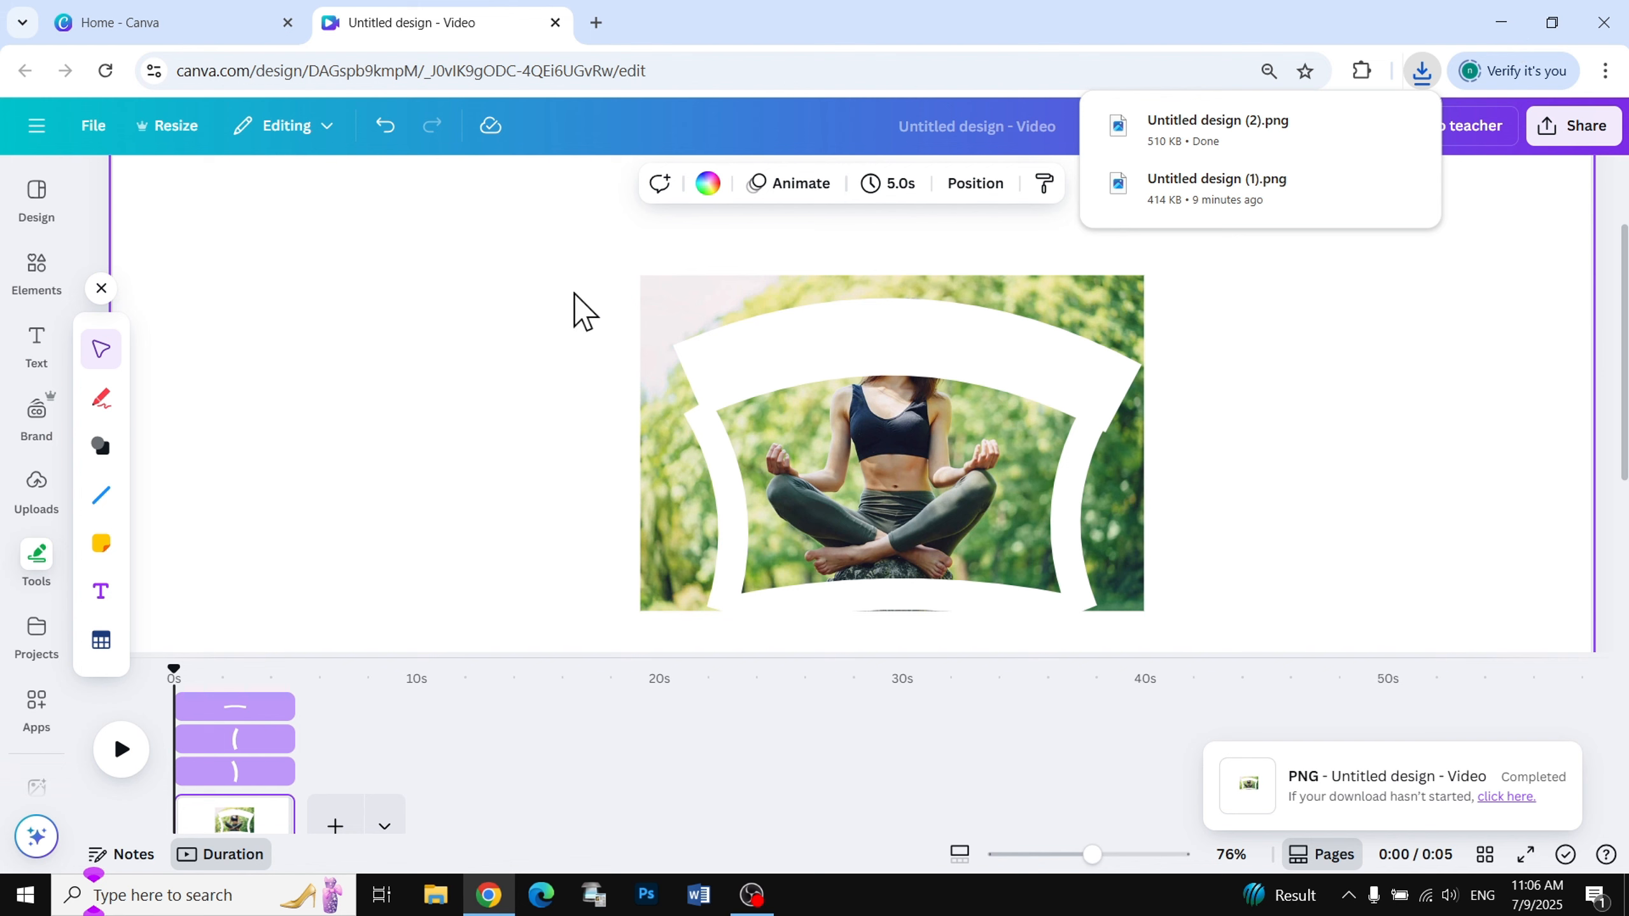
# Step: Delete the photo and all the frame arcs from the page
pyautogui.moveTo(557, 299); pyautogui.dragTo(1209, 536)
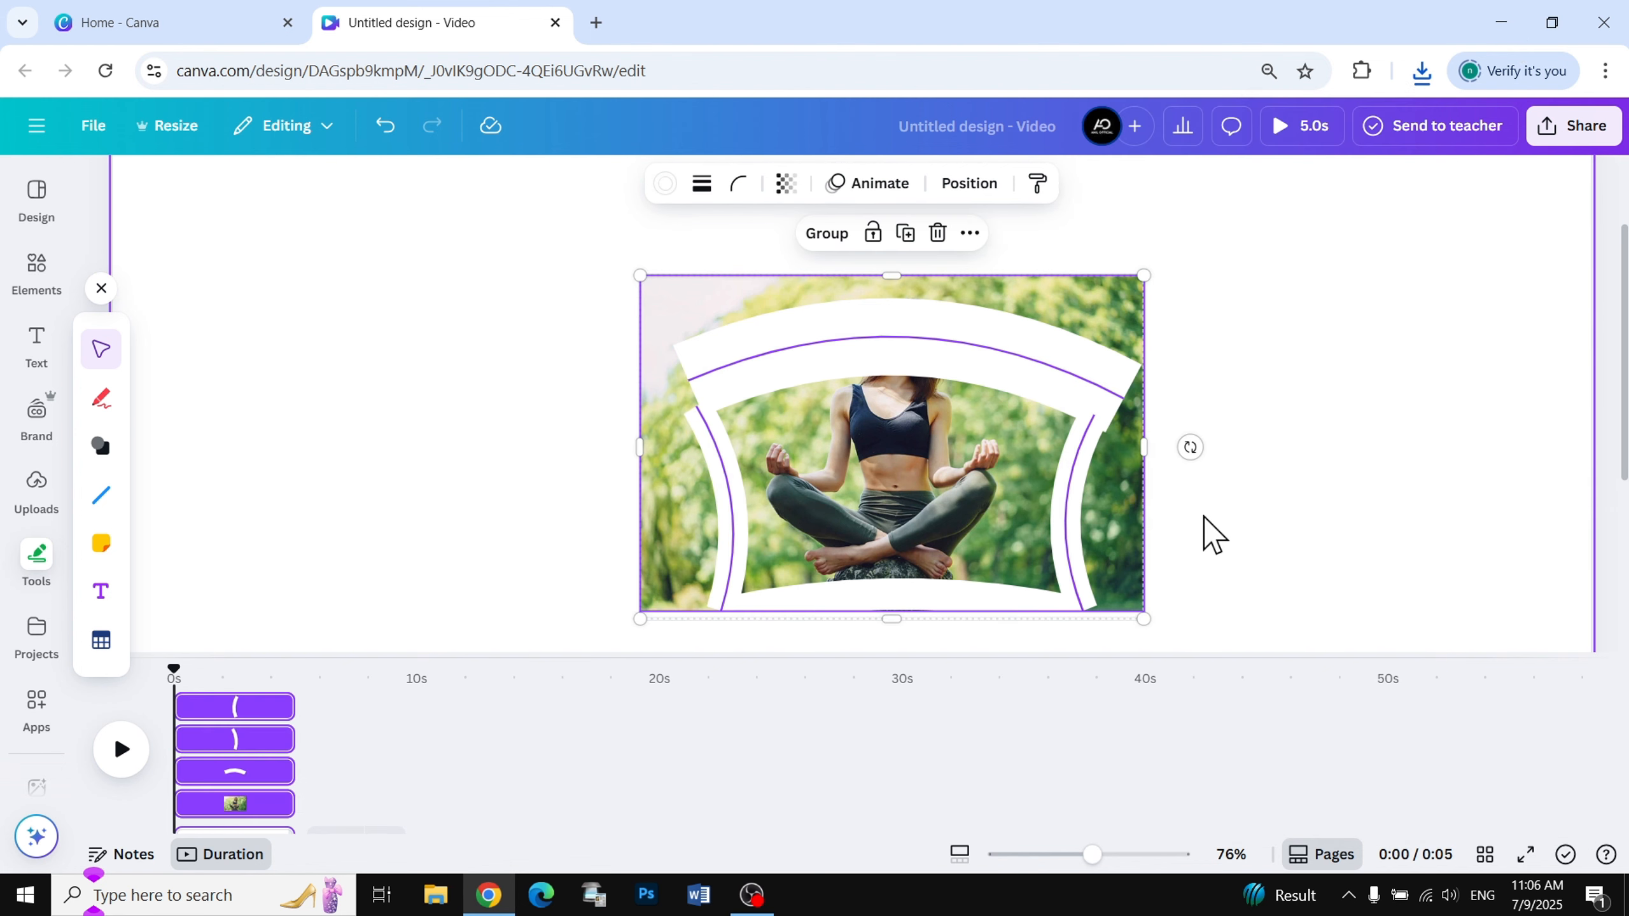
pyautogui.press('Delete')
pyautogui.scroll(2, 1006, 392)
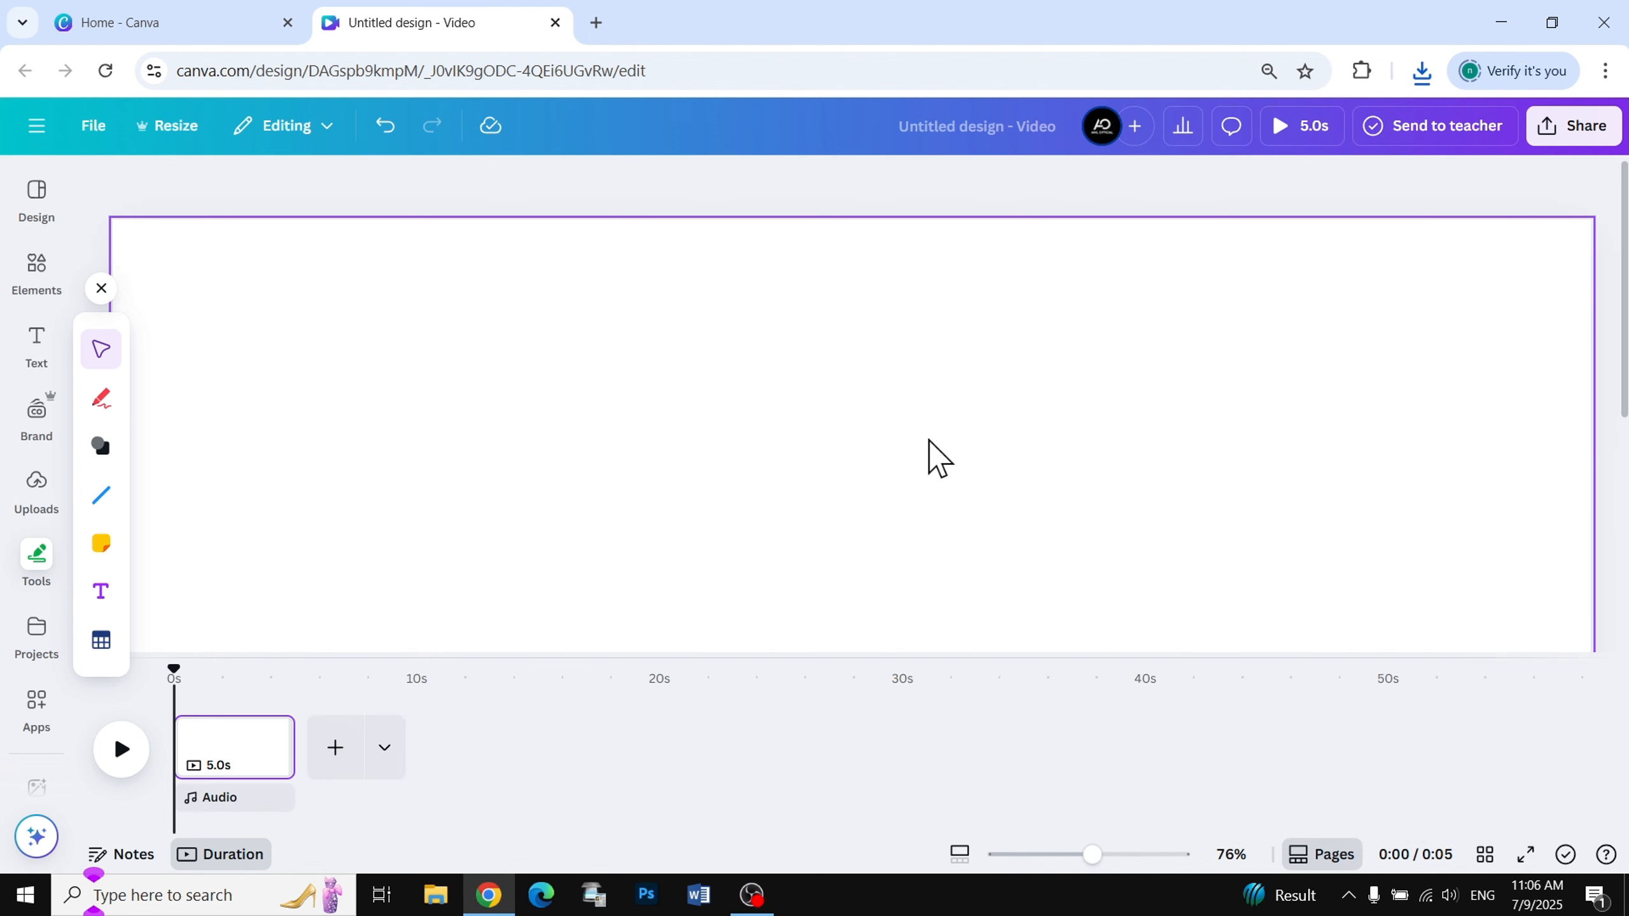
pyautogui.scroll(-5, 929, 443)
# Step: Place the downloaded Untitled design (2).png from the browser's recent downloads onto the empty page
pyautogui.click(1420, 72)
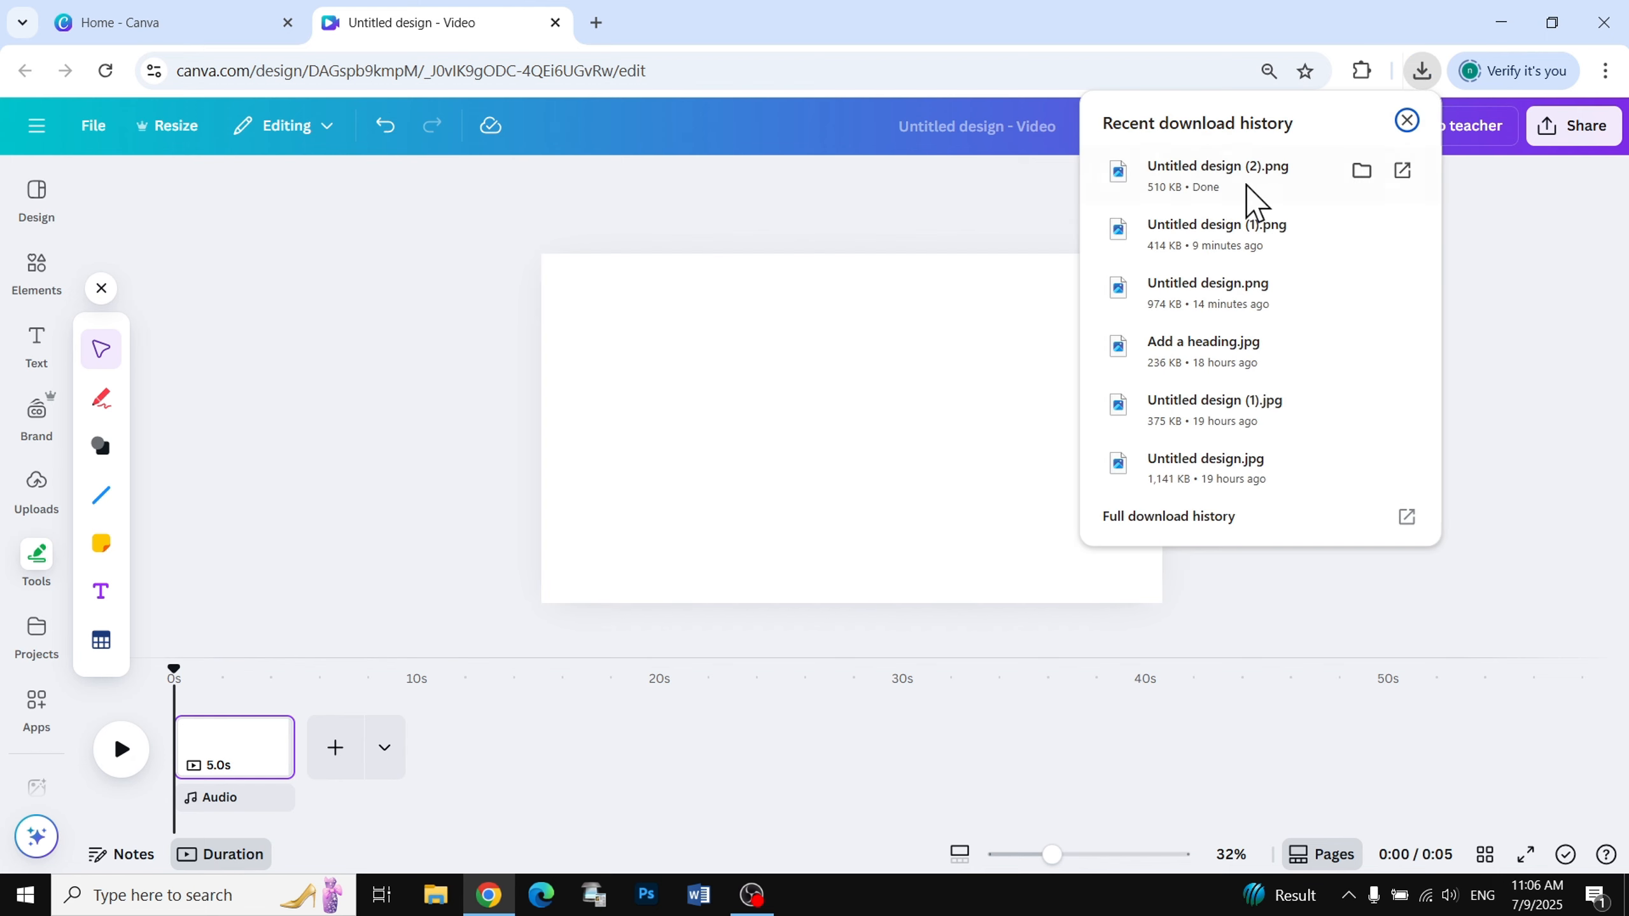
pyautogui.moveTo(1243, 193); pyautogui.dragTo(856, 453)
pyautogui.click(455, 284)
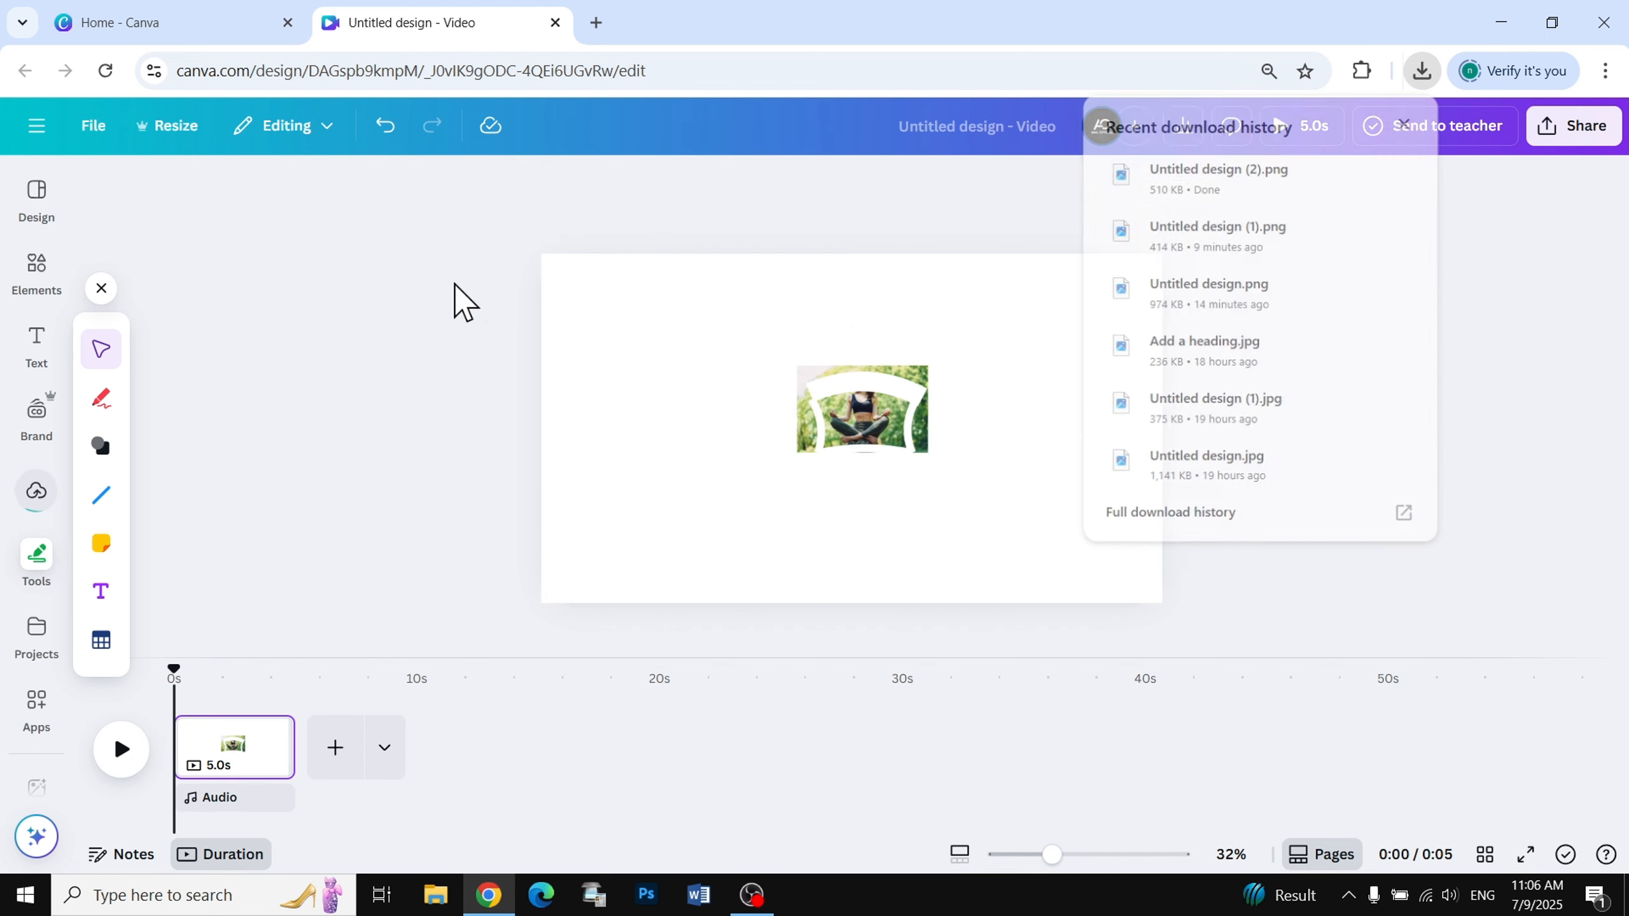
# Step: Enlarge the placed image until it nearly fills the page
pyautogui.click(862, 465)
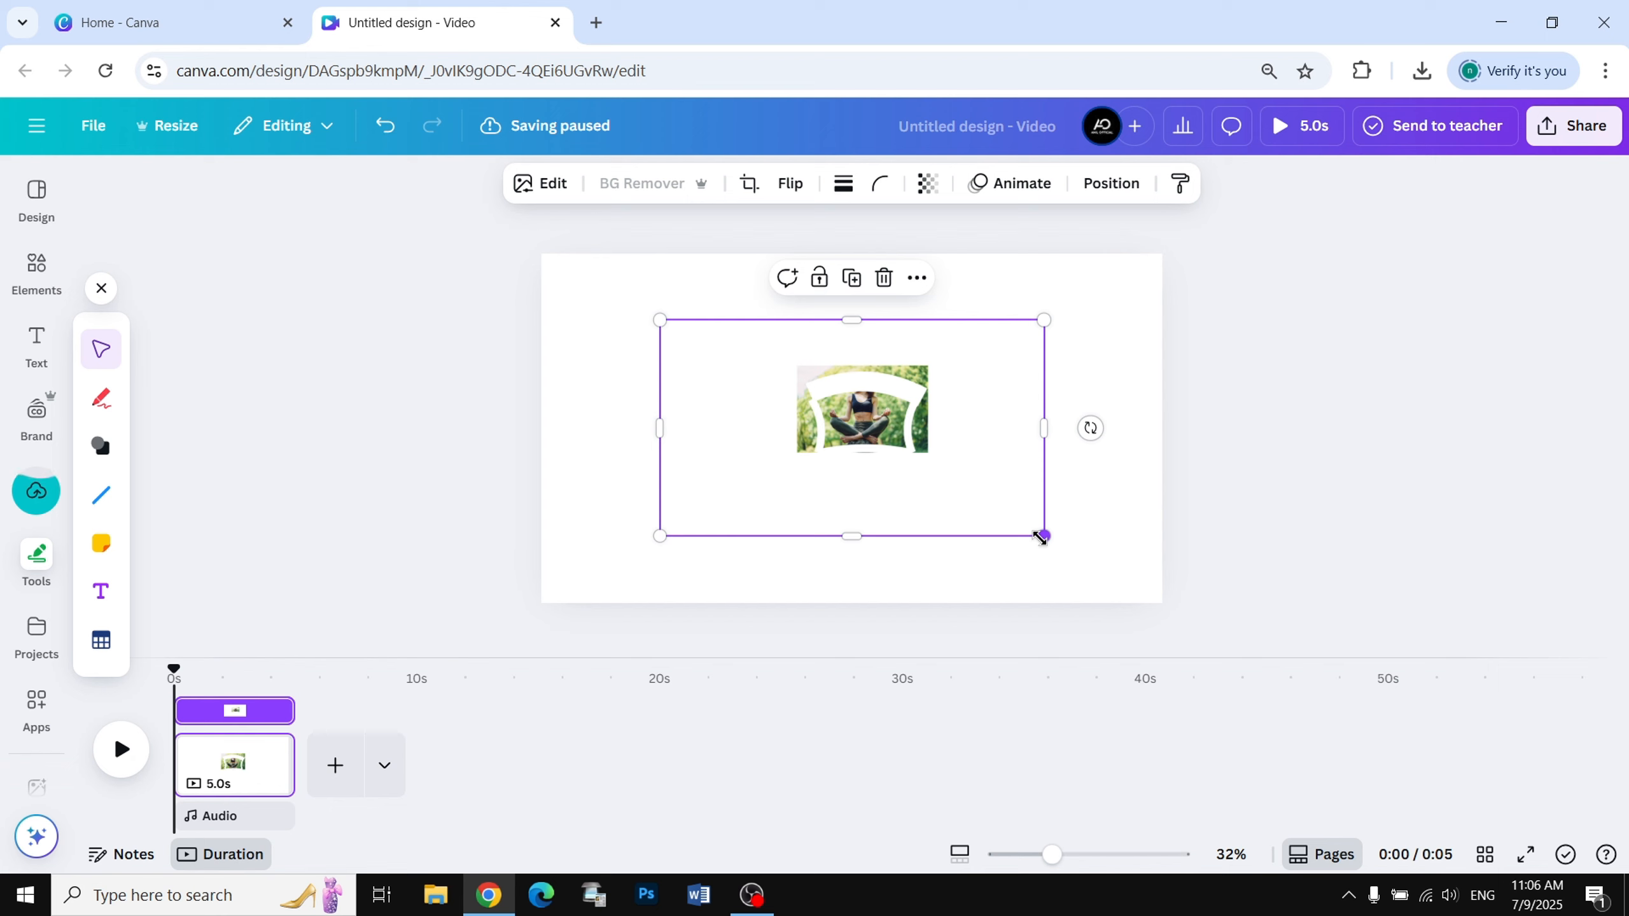
pyautogui.moveTo(1042, 538); pyautogui.dragTo(1138, 611)
pyautogui.rightClick(1129, 446)
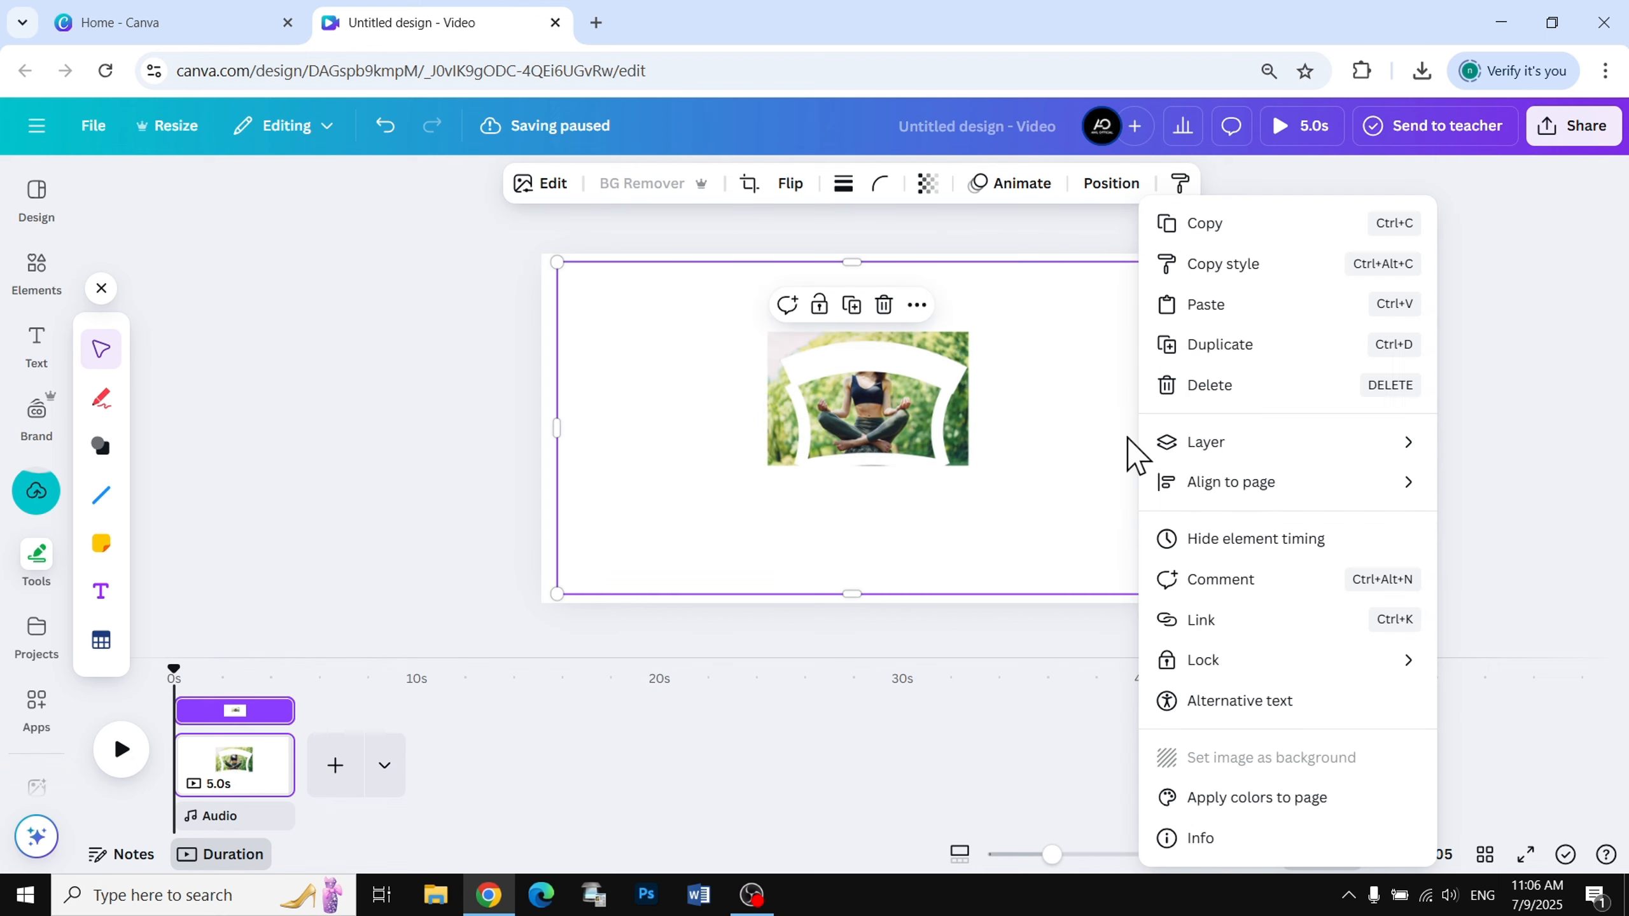
pyautogui.click(1108, 455)
# Step: Crop the blank margins on all four sides of the image close to the framed photo
pyautogui.moveTo(557, 428); pyautogui.dragTo(735, 428)
pyautogui.rightClick(1098, 457)
pyautogui.click(1080, 380)
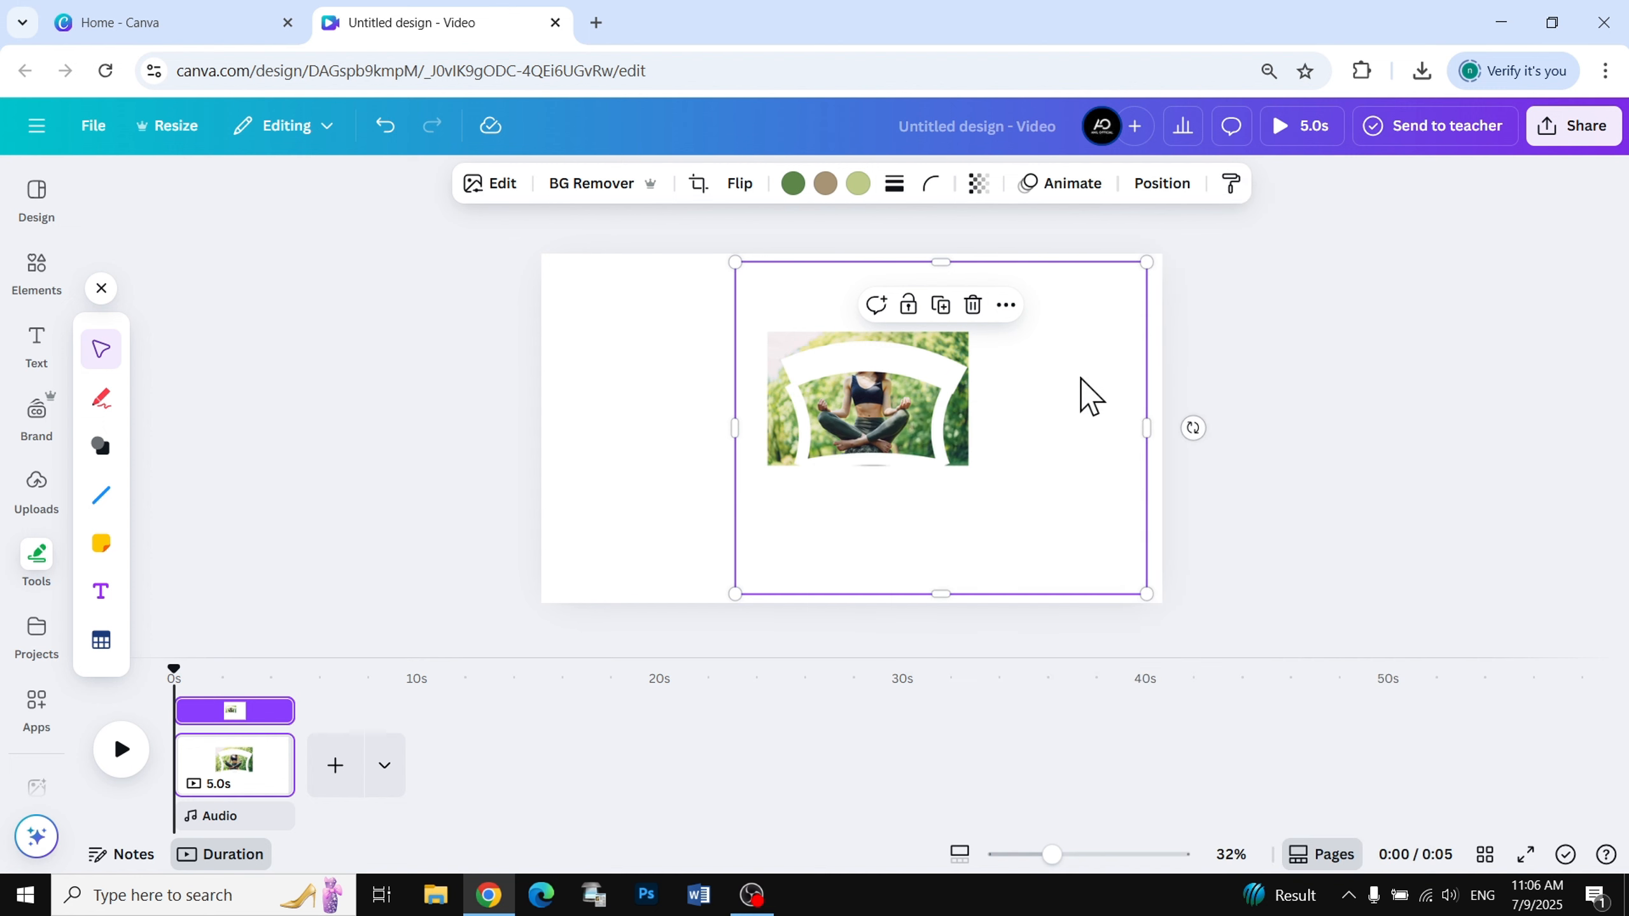
pyautogui.moveTo(1149, 418); pyautogui.dragTo(1024, 427)
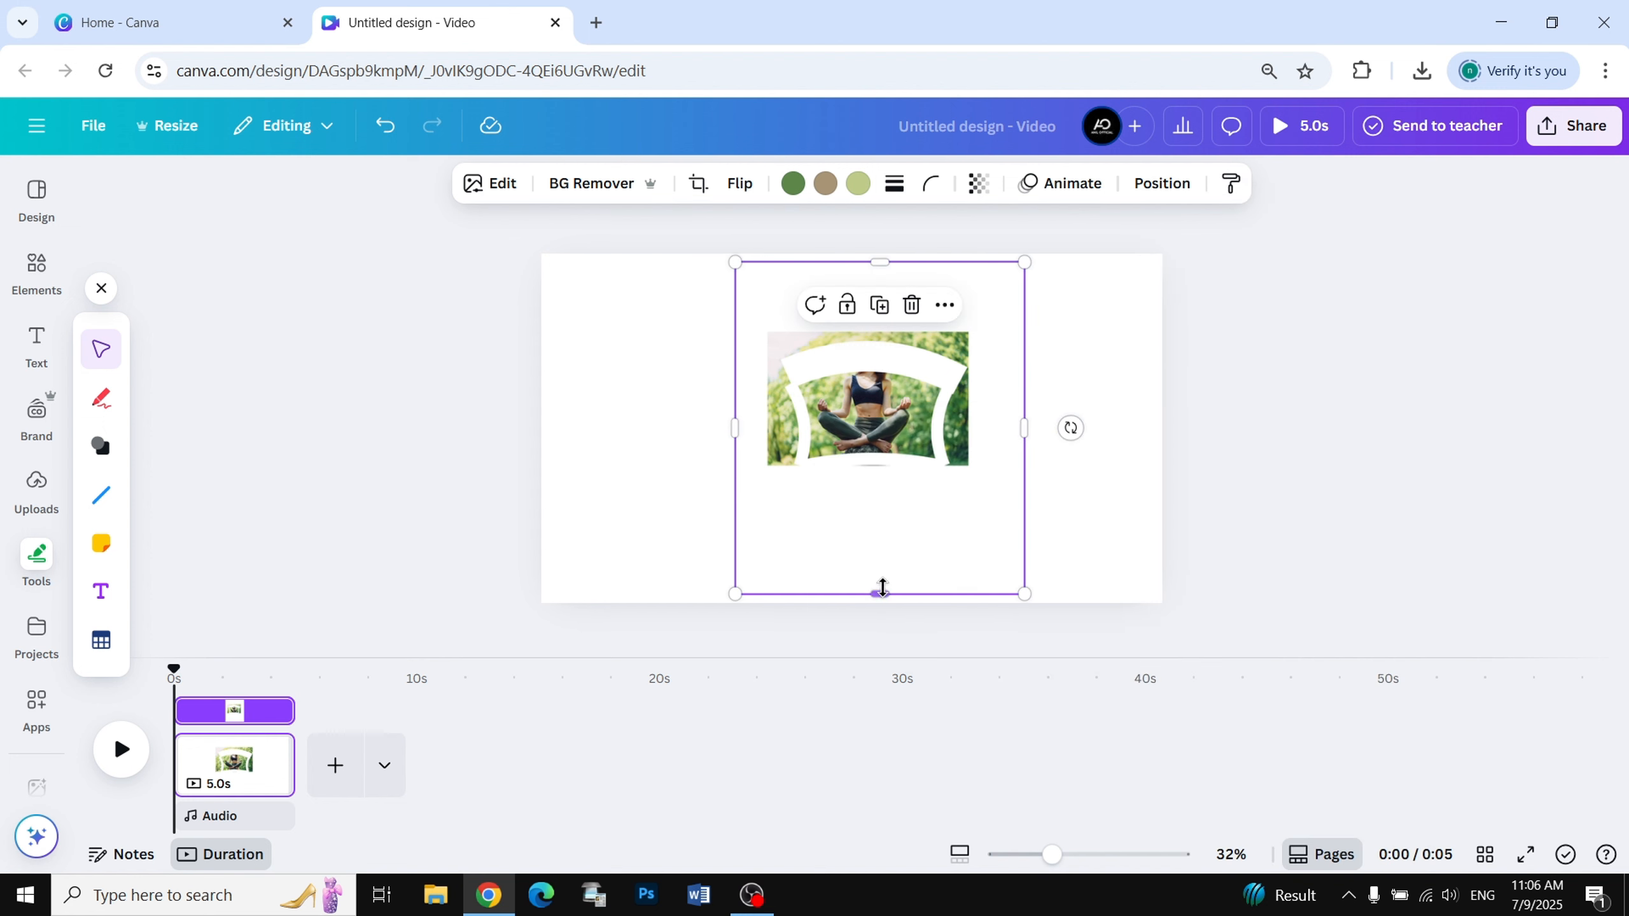
pyautogui.moveTo(882, 588); pyautogui.dragTo(882, 502)
pyautogui.moveTo(879, 256); pyautogui.dragTo(880, 309)
pyautogui.moveTo(1010, 405); pyautogui.dragTo(985, 404)
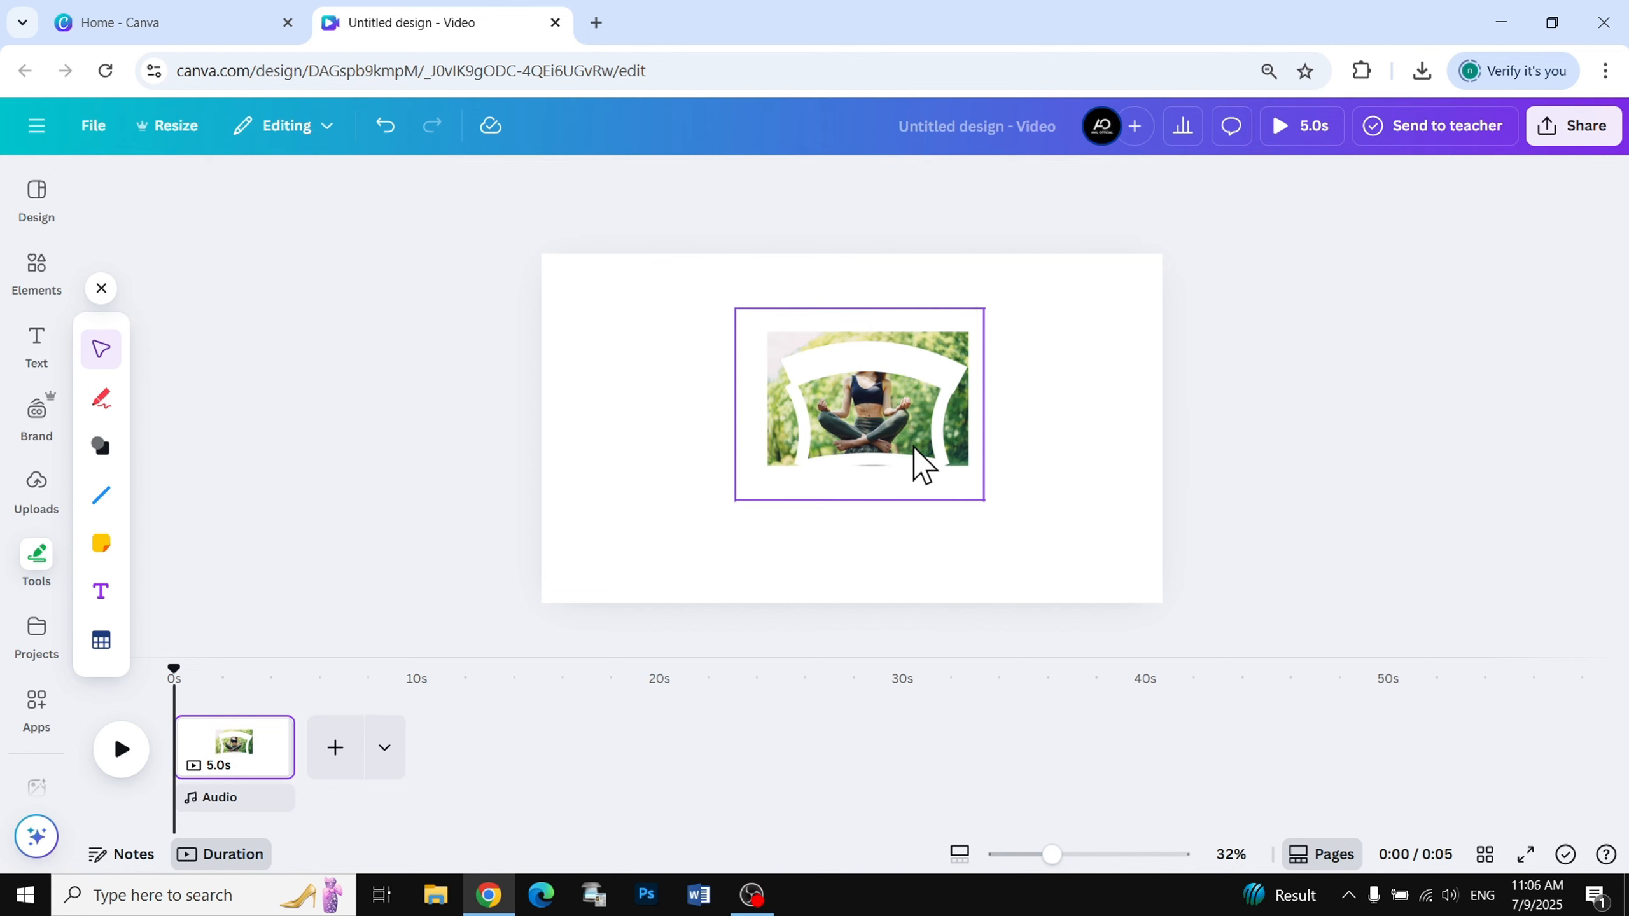
# Step: Enlarge the cropped image and centre its framed photo on the page
pyautogui.moveTo(984, 504); pyautogui.dragTo(1119, 609)
pyautogui.moveTo(981, 433); pyautogui.dragTo(952, 456)
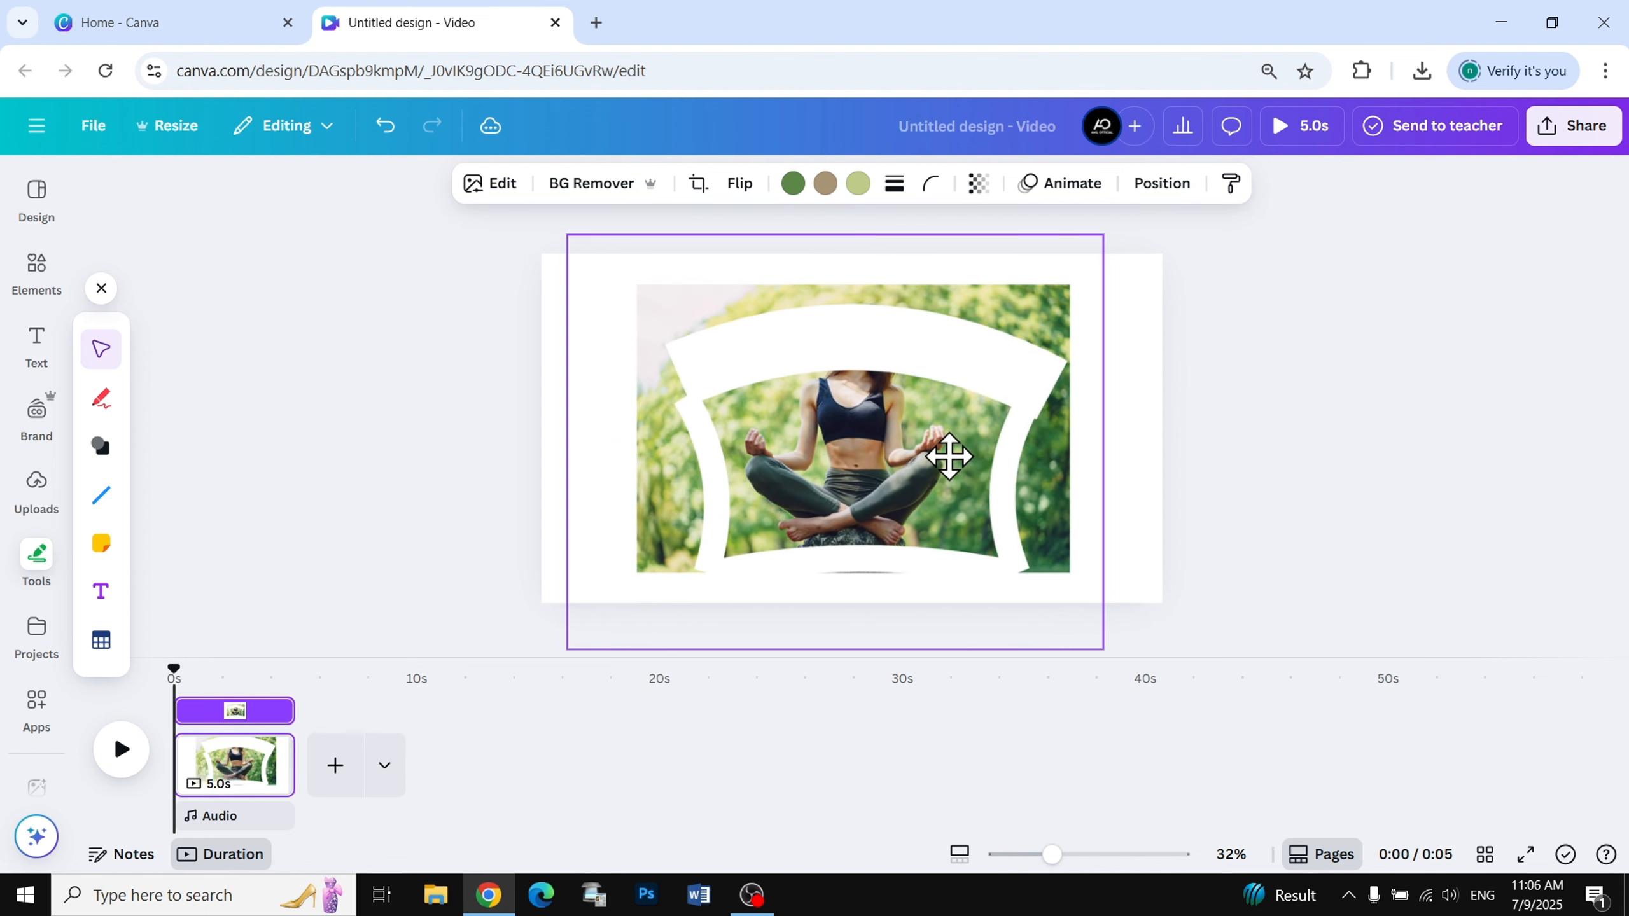
pyautogui.scroll(3, 1180, 526)
pyautogui.scroll(2, 1200, 509)
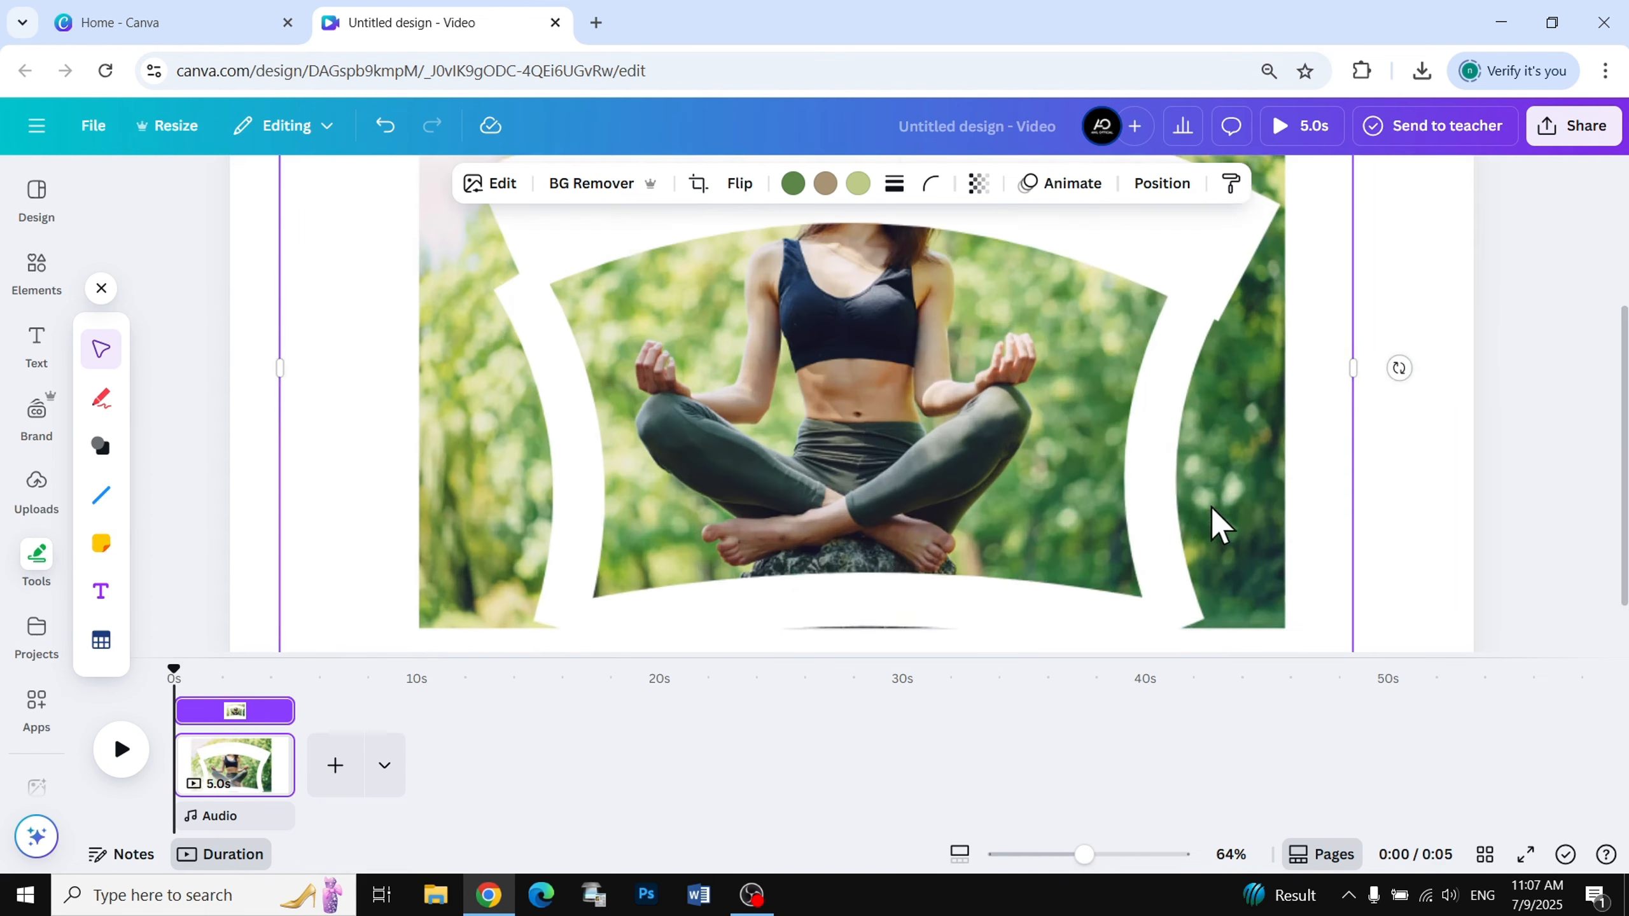
pyautogui.scroll(-3, 1212, 507)
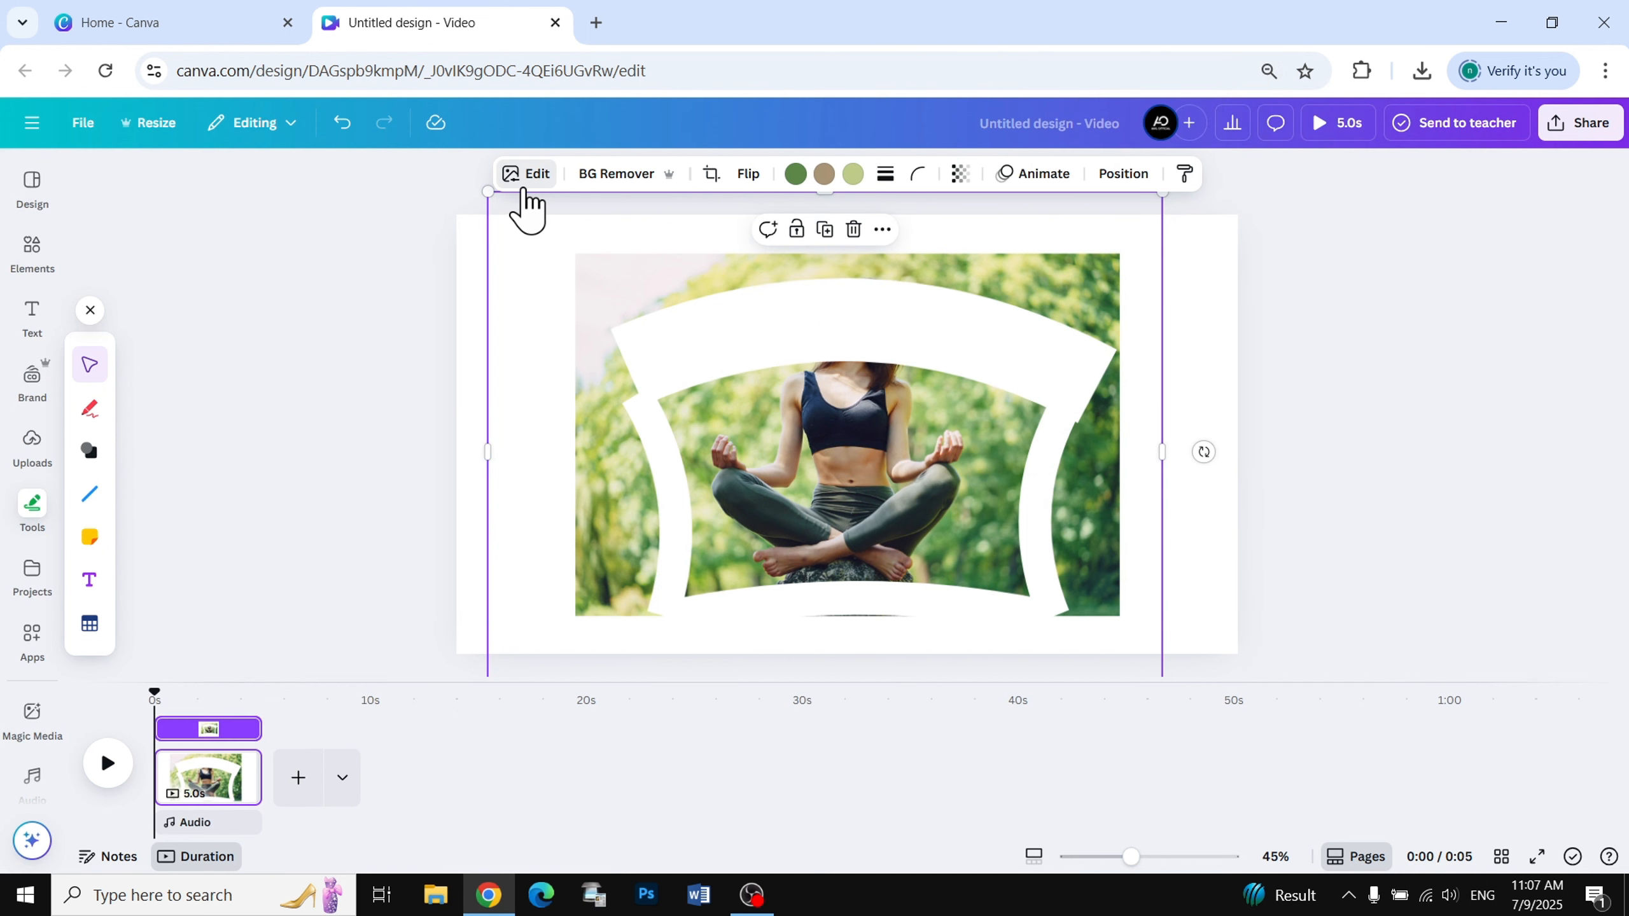
# Step: Use Magic Grab with a size 26 brush to extract the white frame and the woman inside it from the photo
pyautogui.click(526, 174)
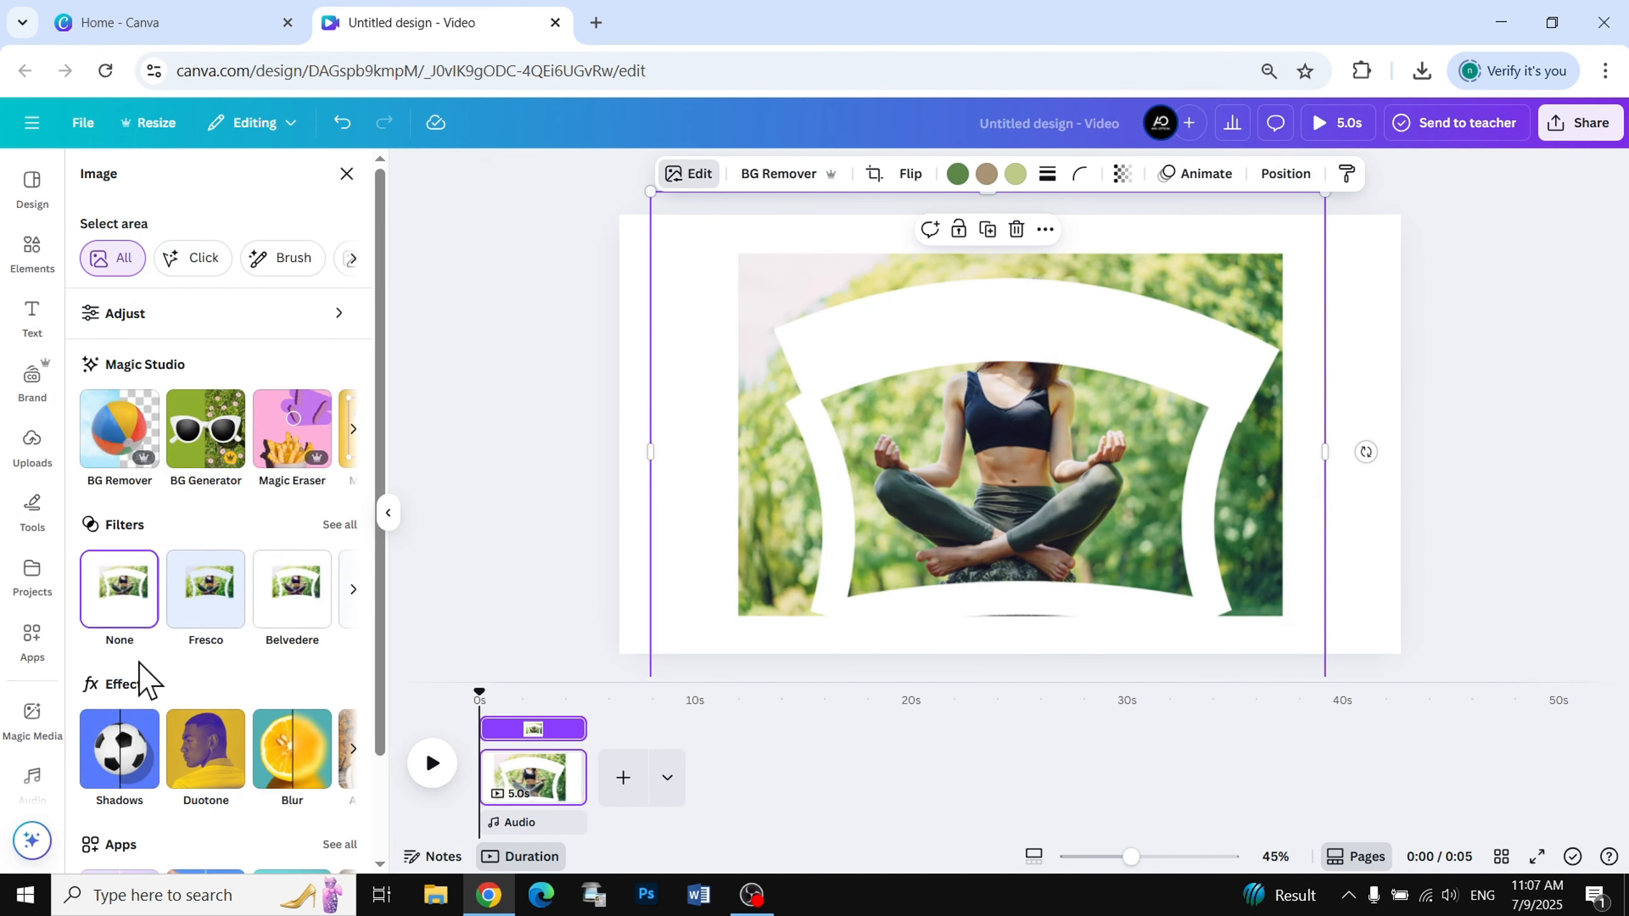
pyautogui.scroll(-2, 141, 677)
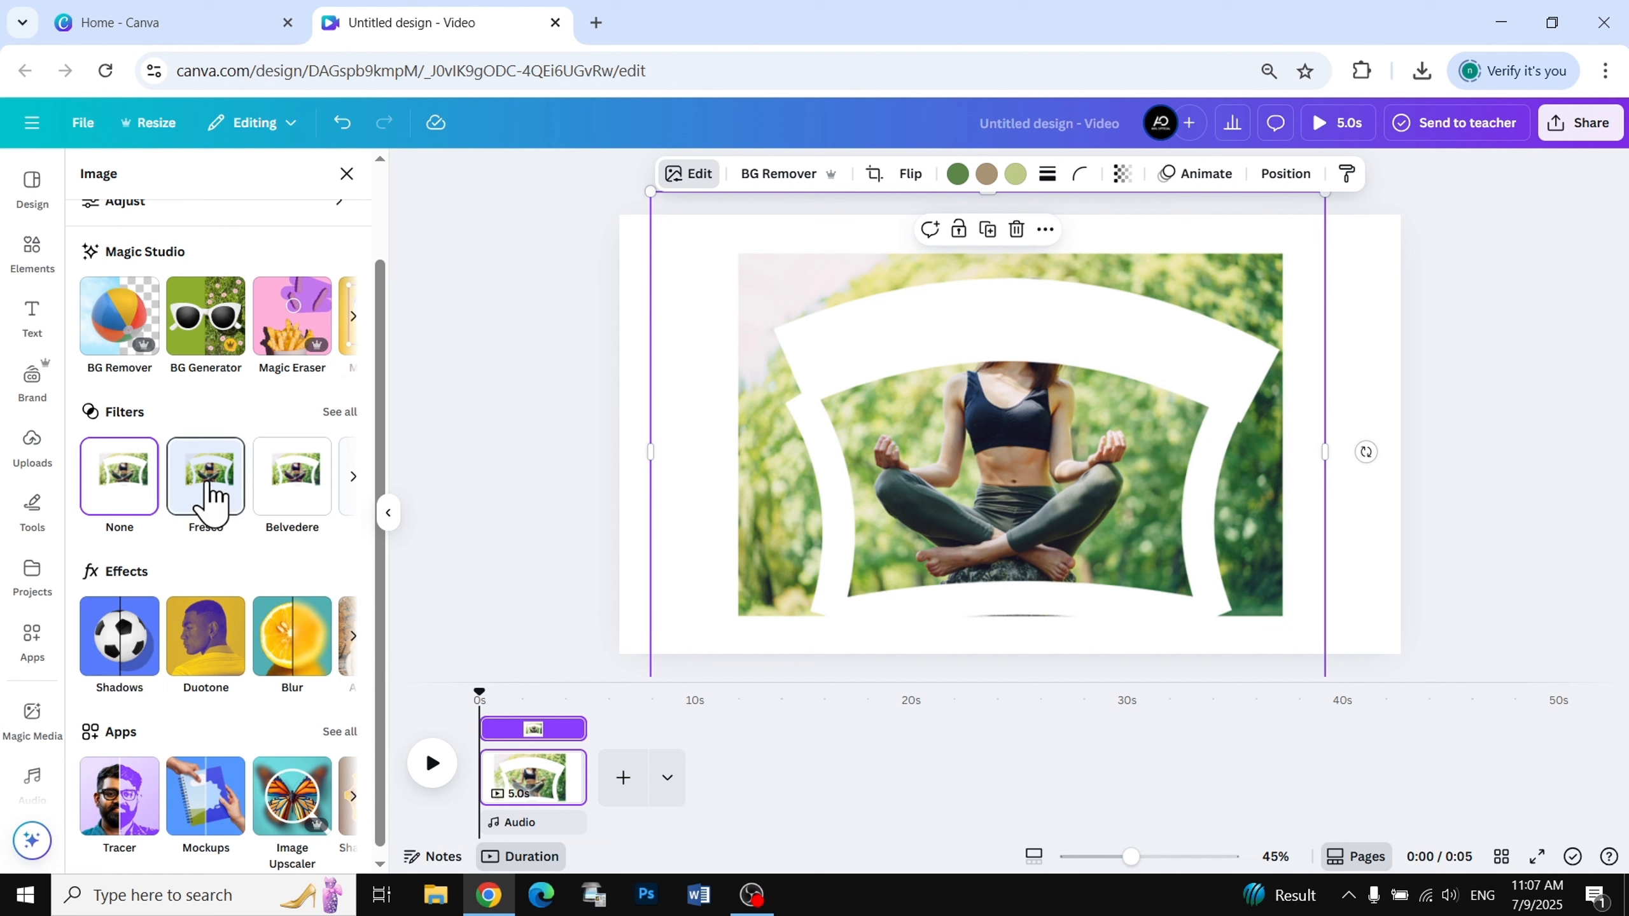
pyautogui.click(353, 316)
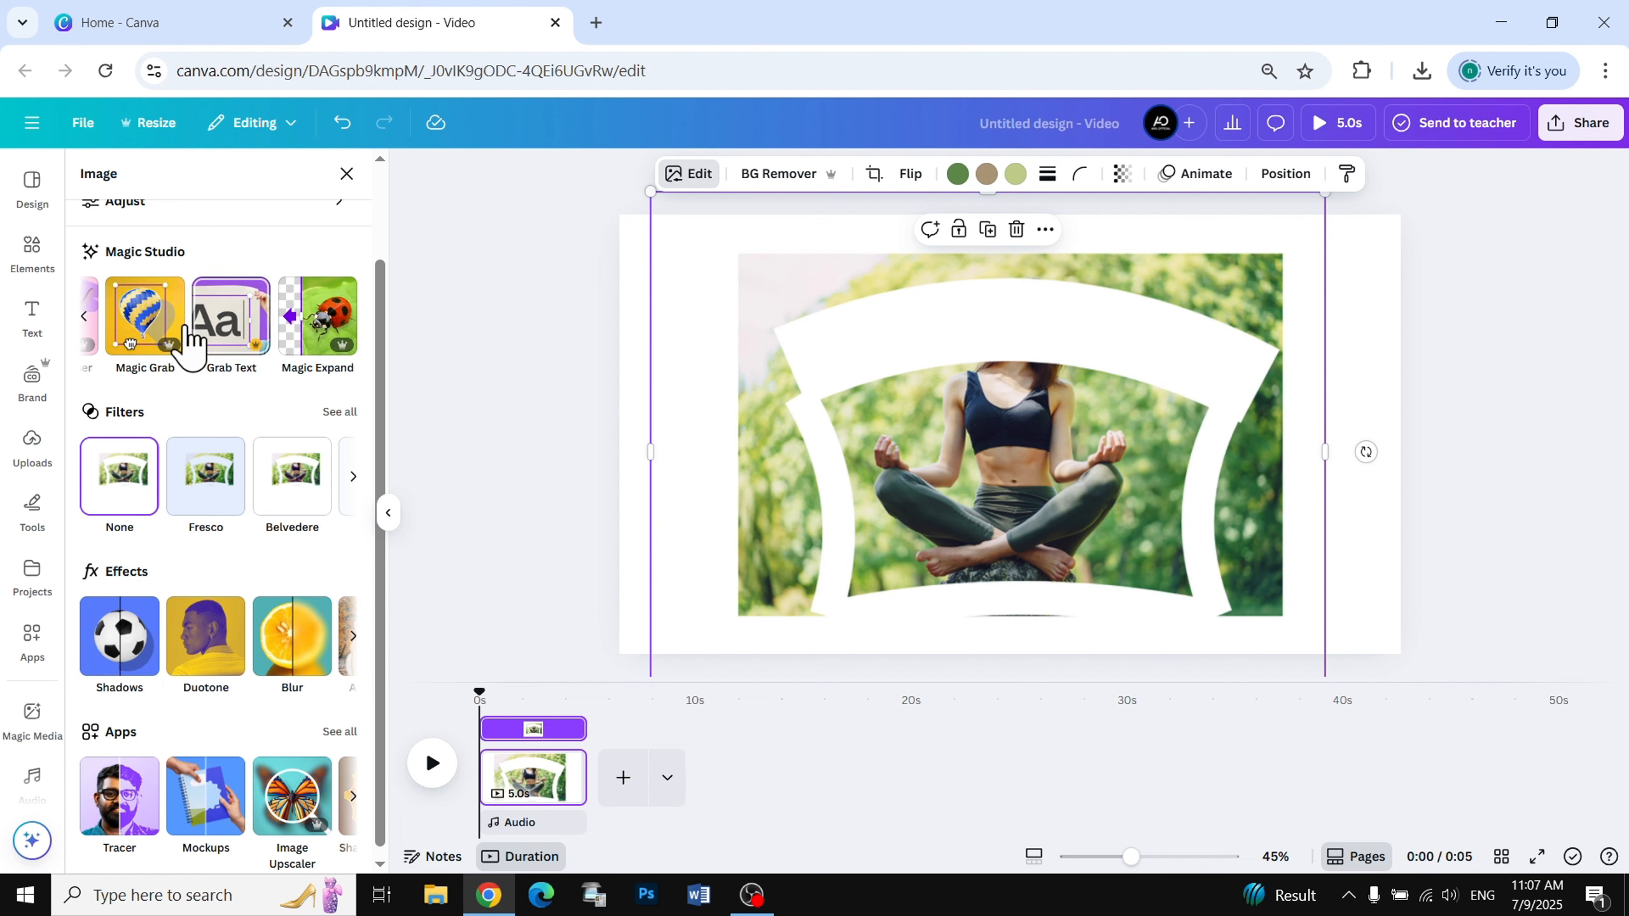
pyautogui.click(138, 320)
pyautogui.click(129, 266)
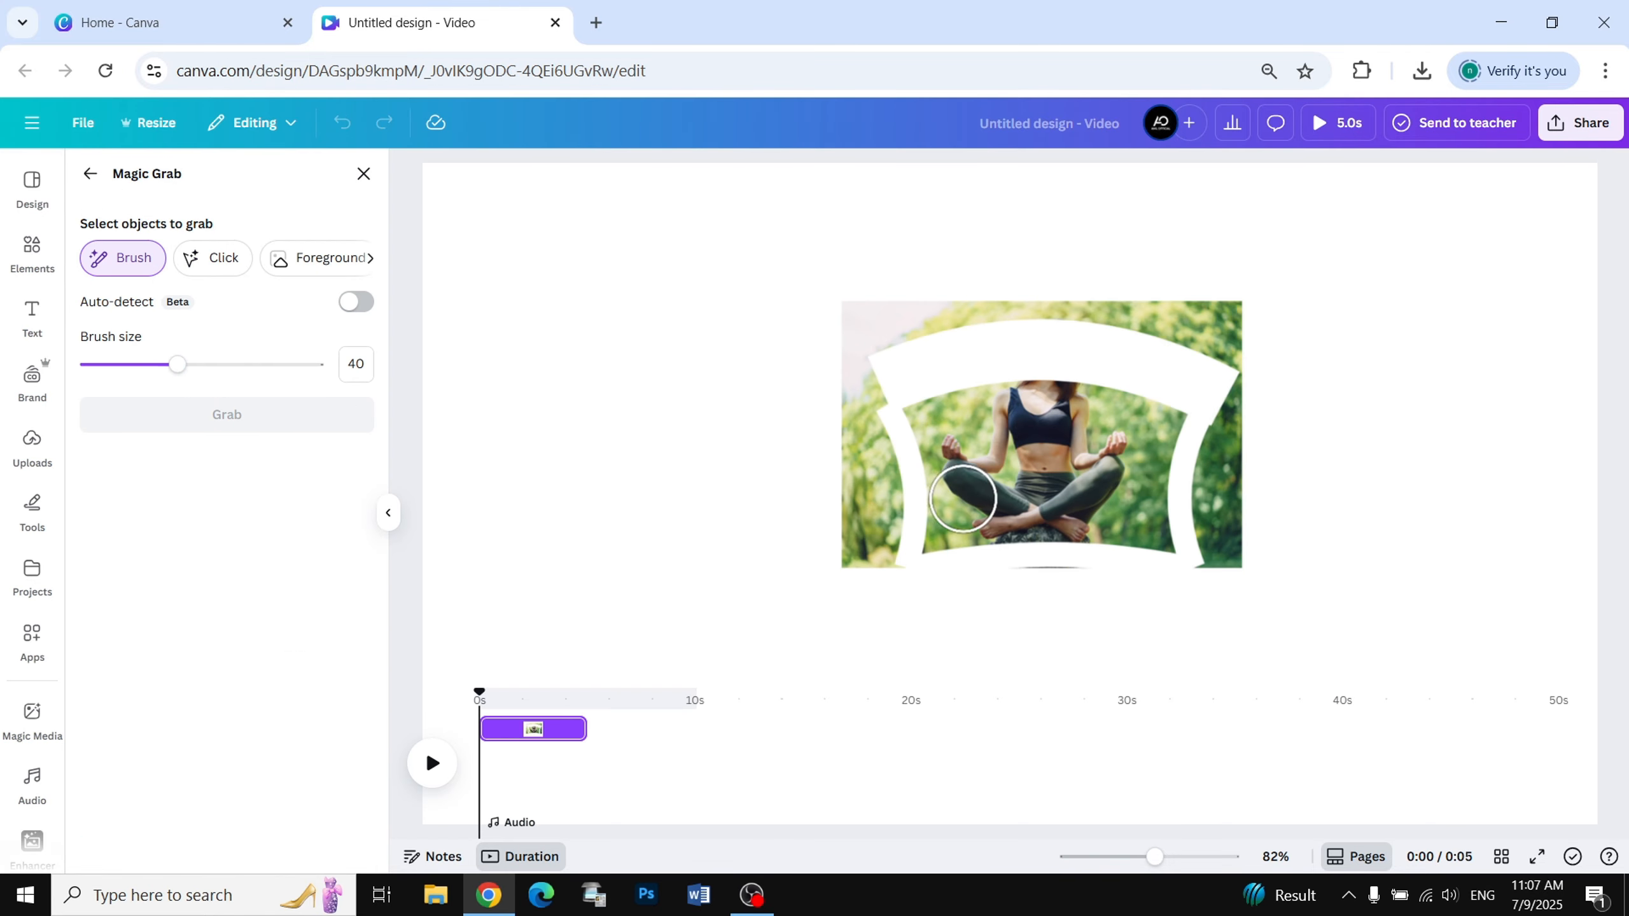
pyautogui.moveTo(177, 365); pyautogui.dragTo(146, 364)
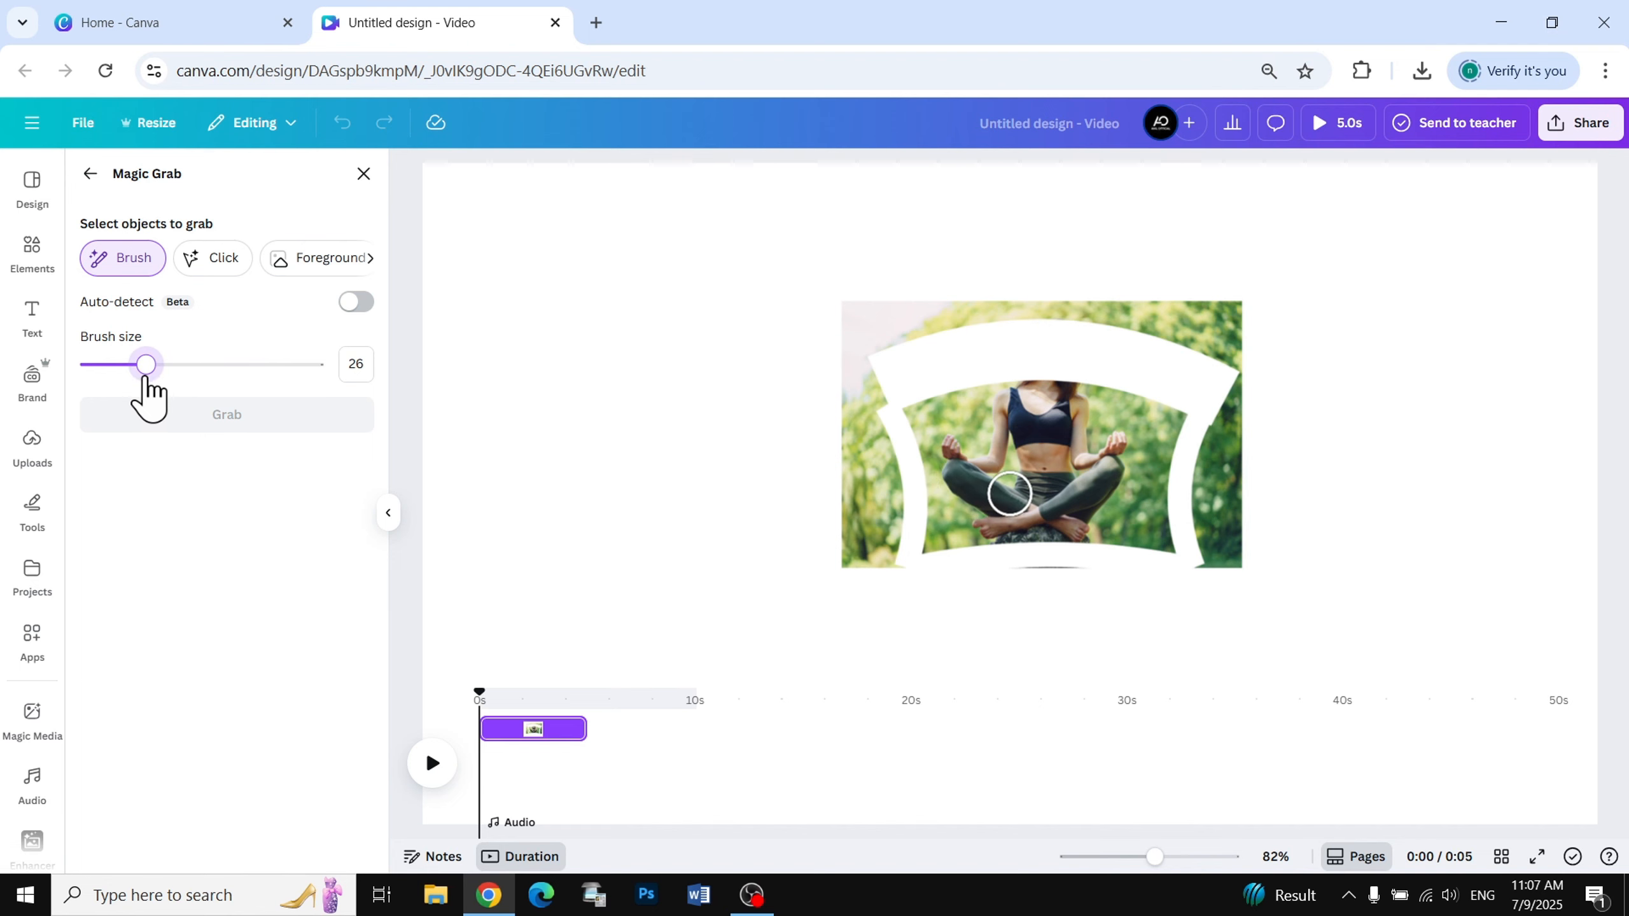
pyautogui.scroll(5, 991, 535)
pyautogui.scroll(-5, 992, 539)
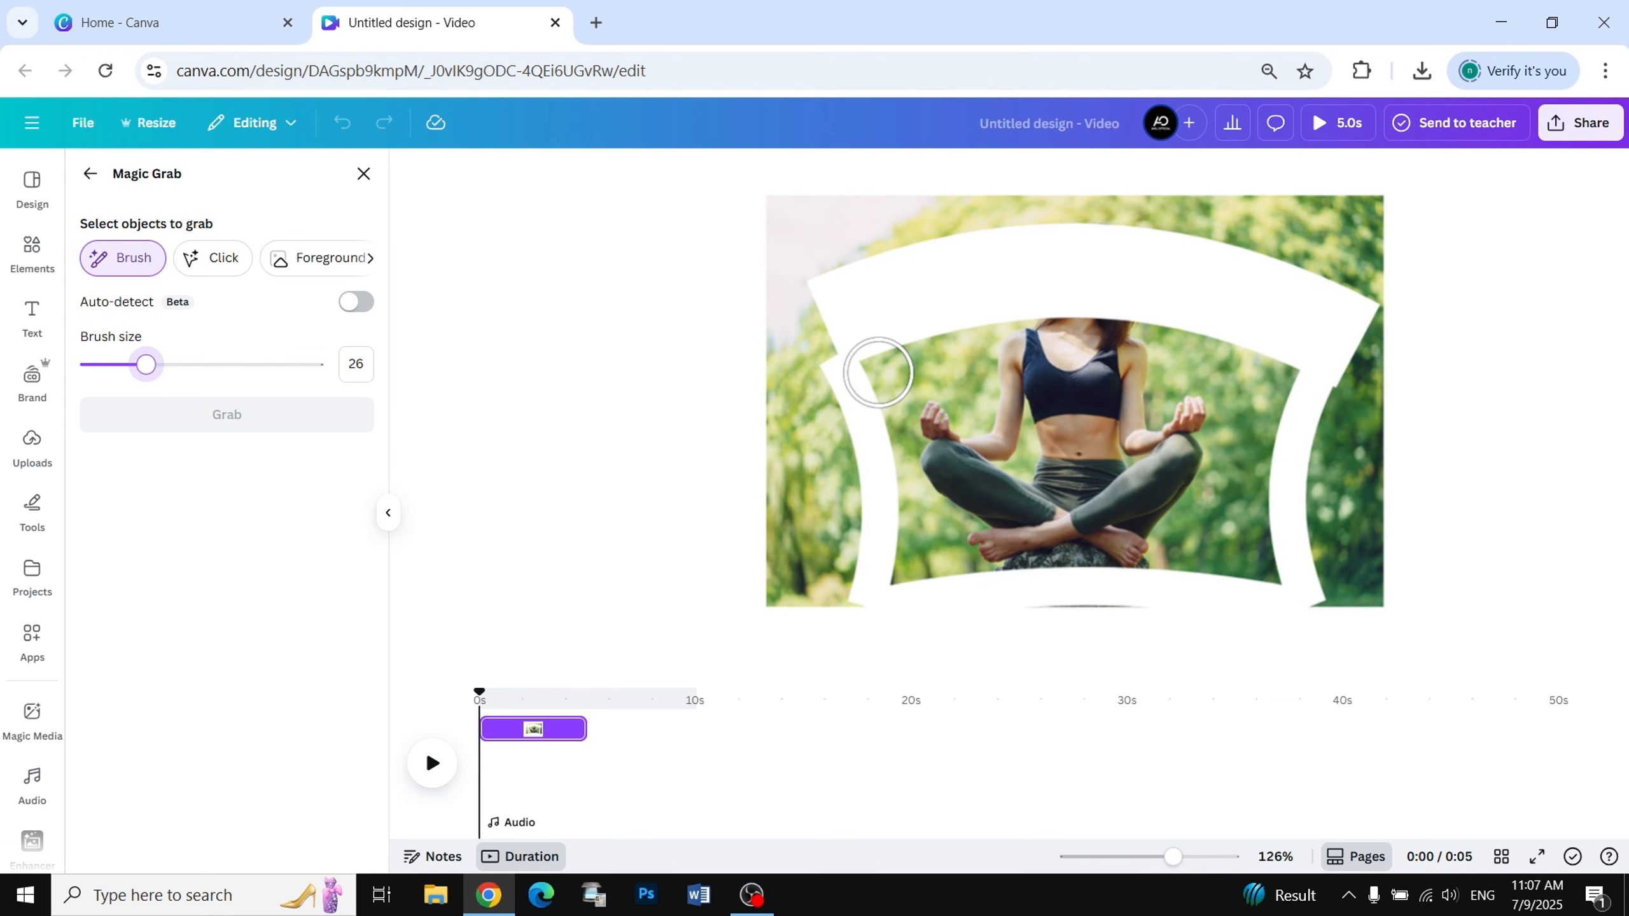
pyautogui.moveTo(878, 372)
pyautogui.mouseDown()
pyautogui.moveTo(1073, 338)
pyautogui.moveTo(1080, 256)
pyautogui.moveTo(971, 258)
pyautogui.moveTo(883, 277)
pyautogui.moveTo(884, 294)
pyautogui.mouseUp()
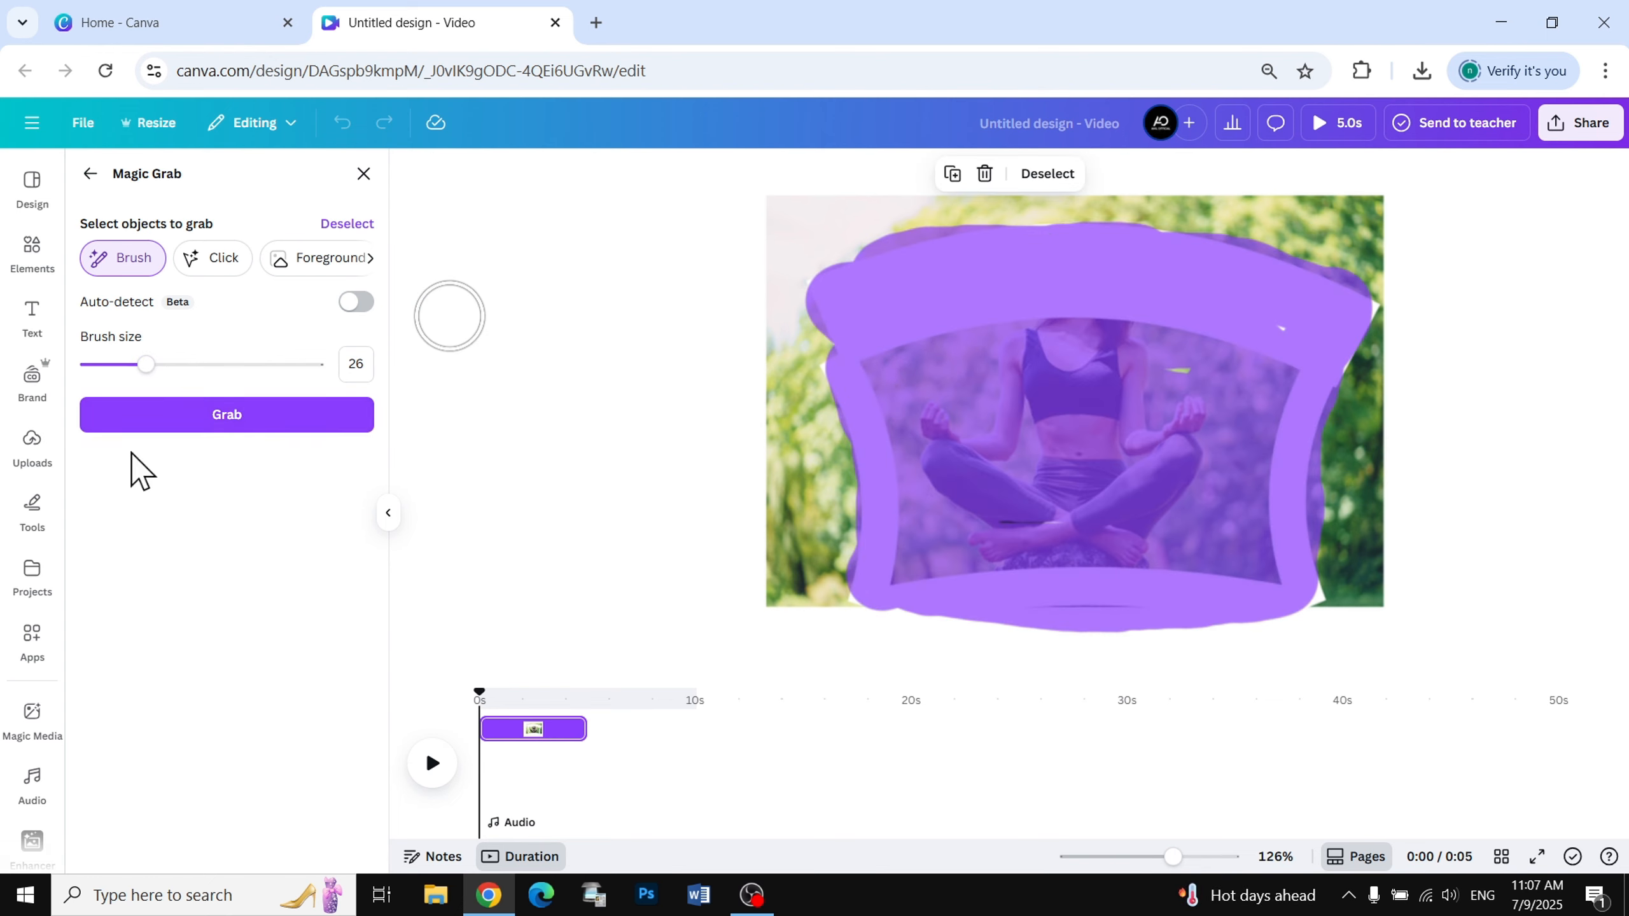
pyautogui.click(240, 425)
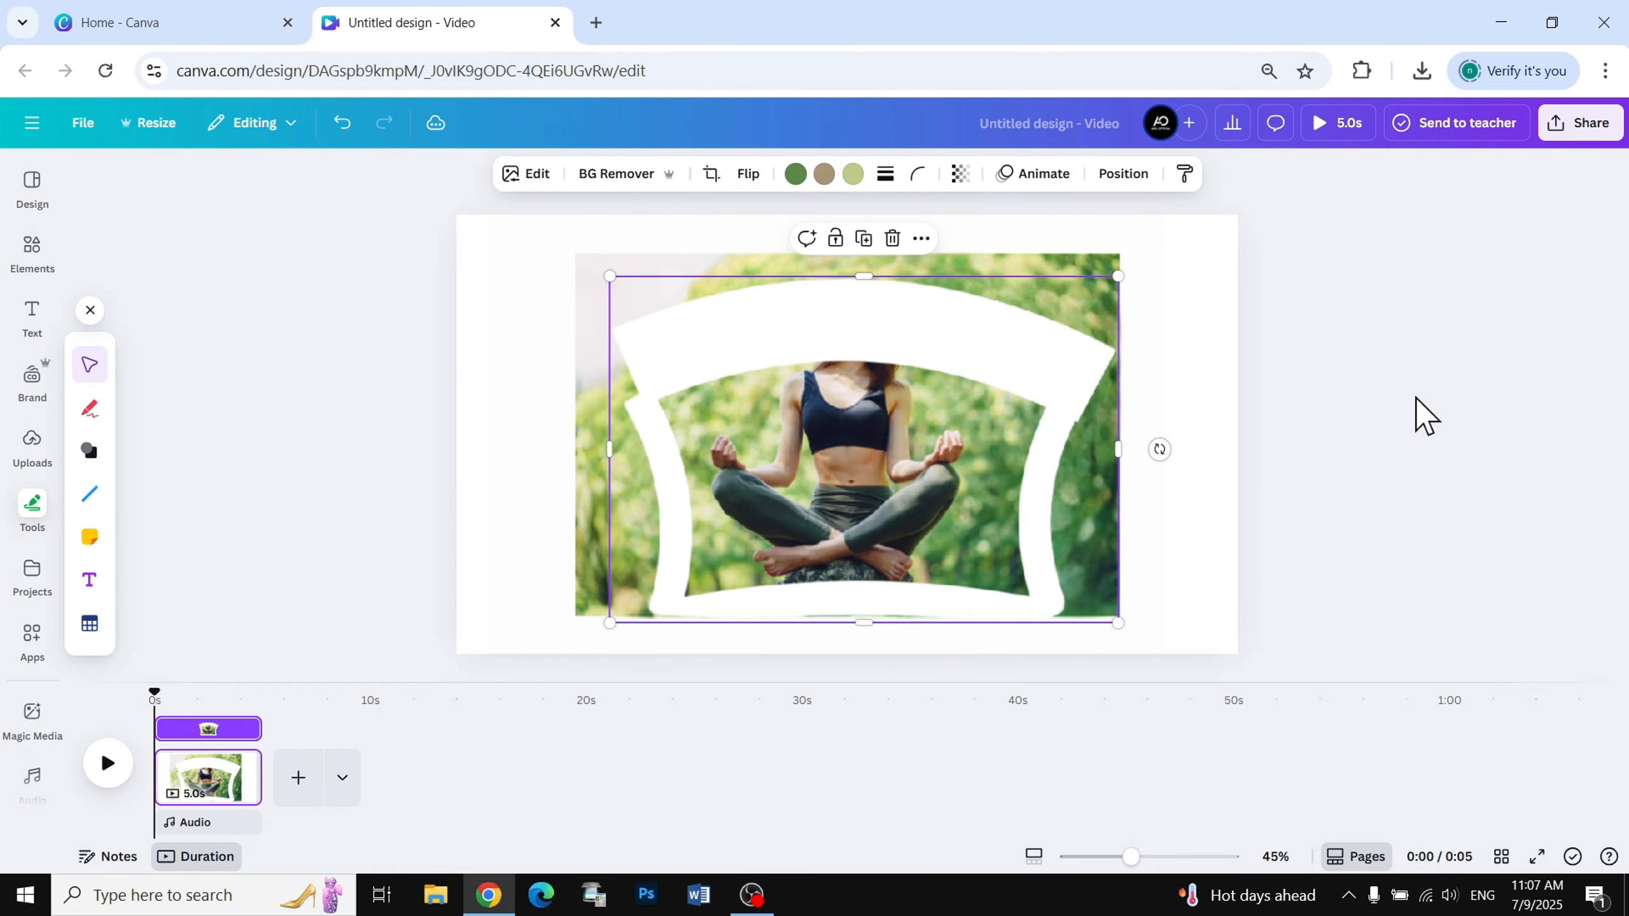
# Step: Delete the original photo behind the extracted frame, leaving the framed cutout, and shift the cutout slightly on the page
pyautogui.click(1417, 398)
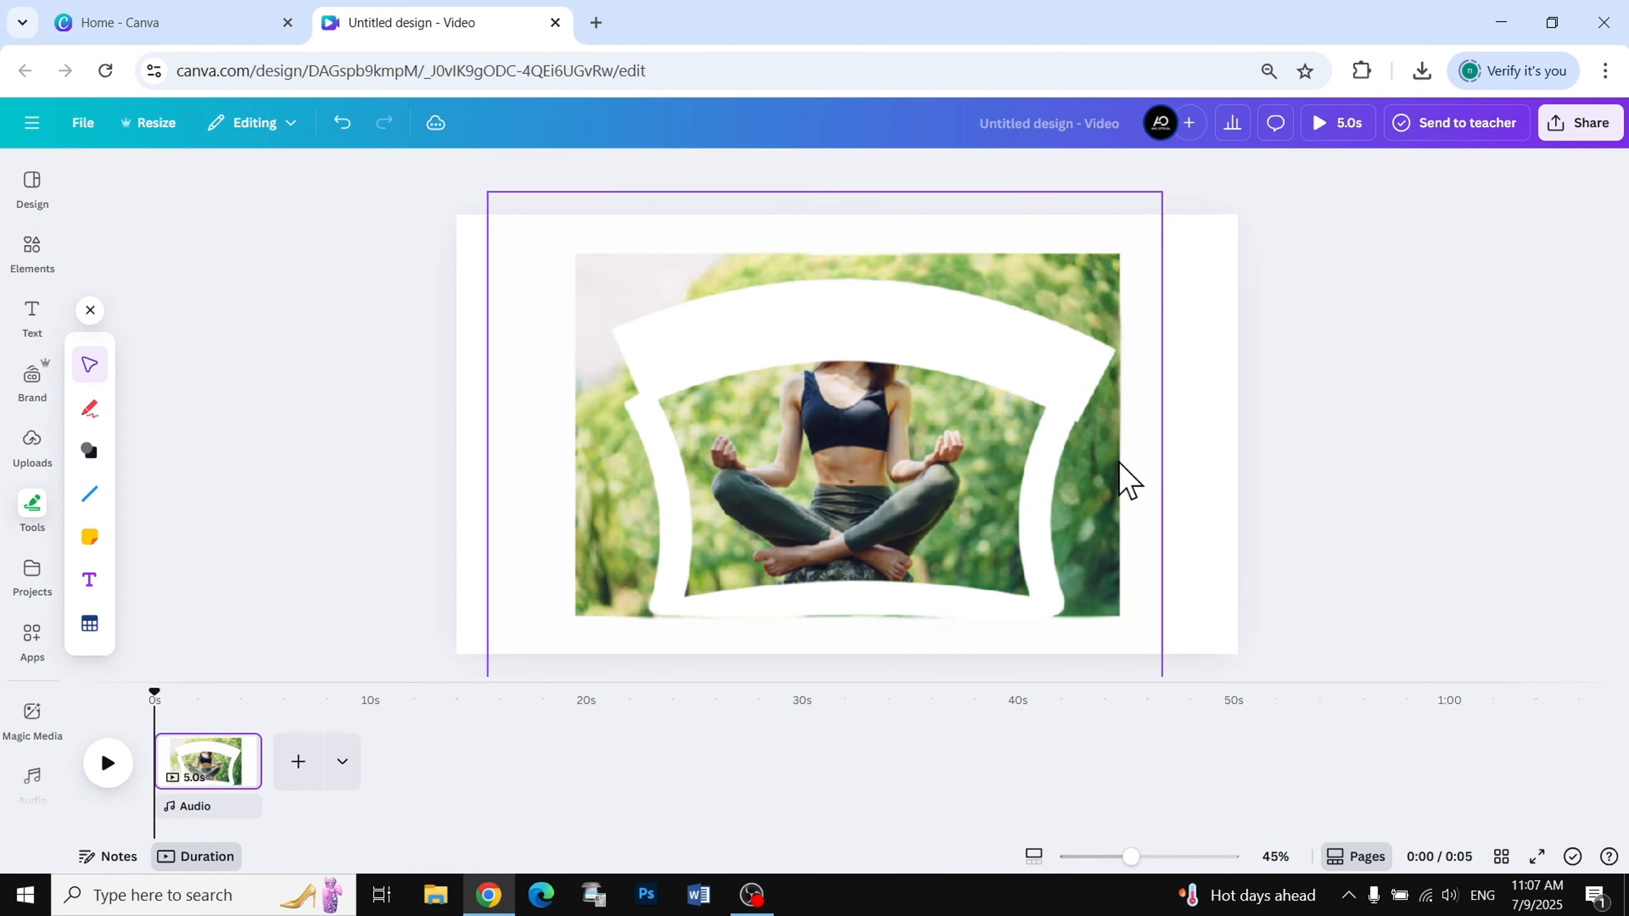
pyautogui.click(599, 564)
pyautogui.moveTo(600, 564); pyautogui.dragTo(562, 578)
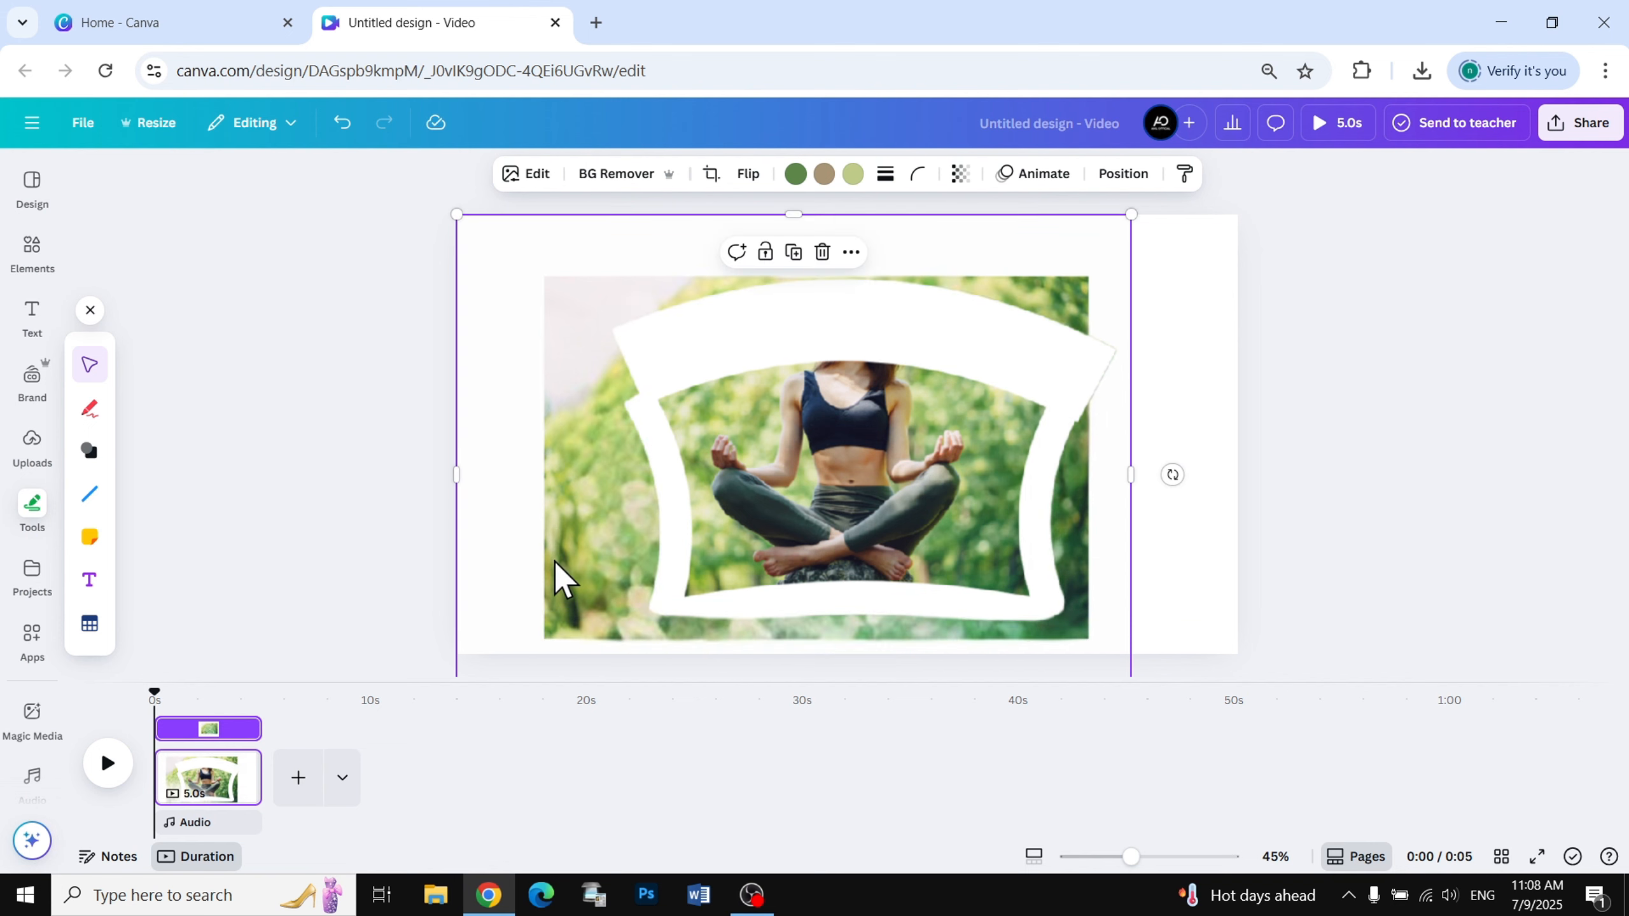
pyautogui.press('Delete')
pyautogui.click(772, 594)
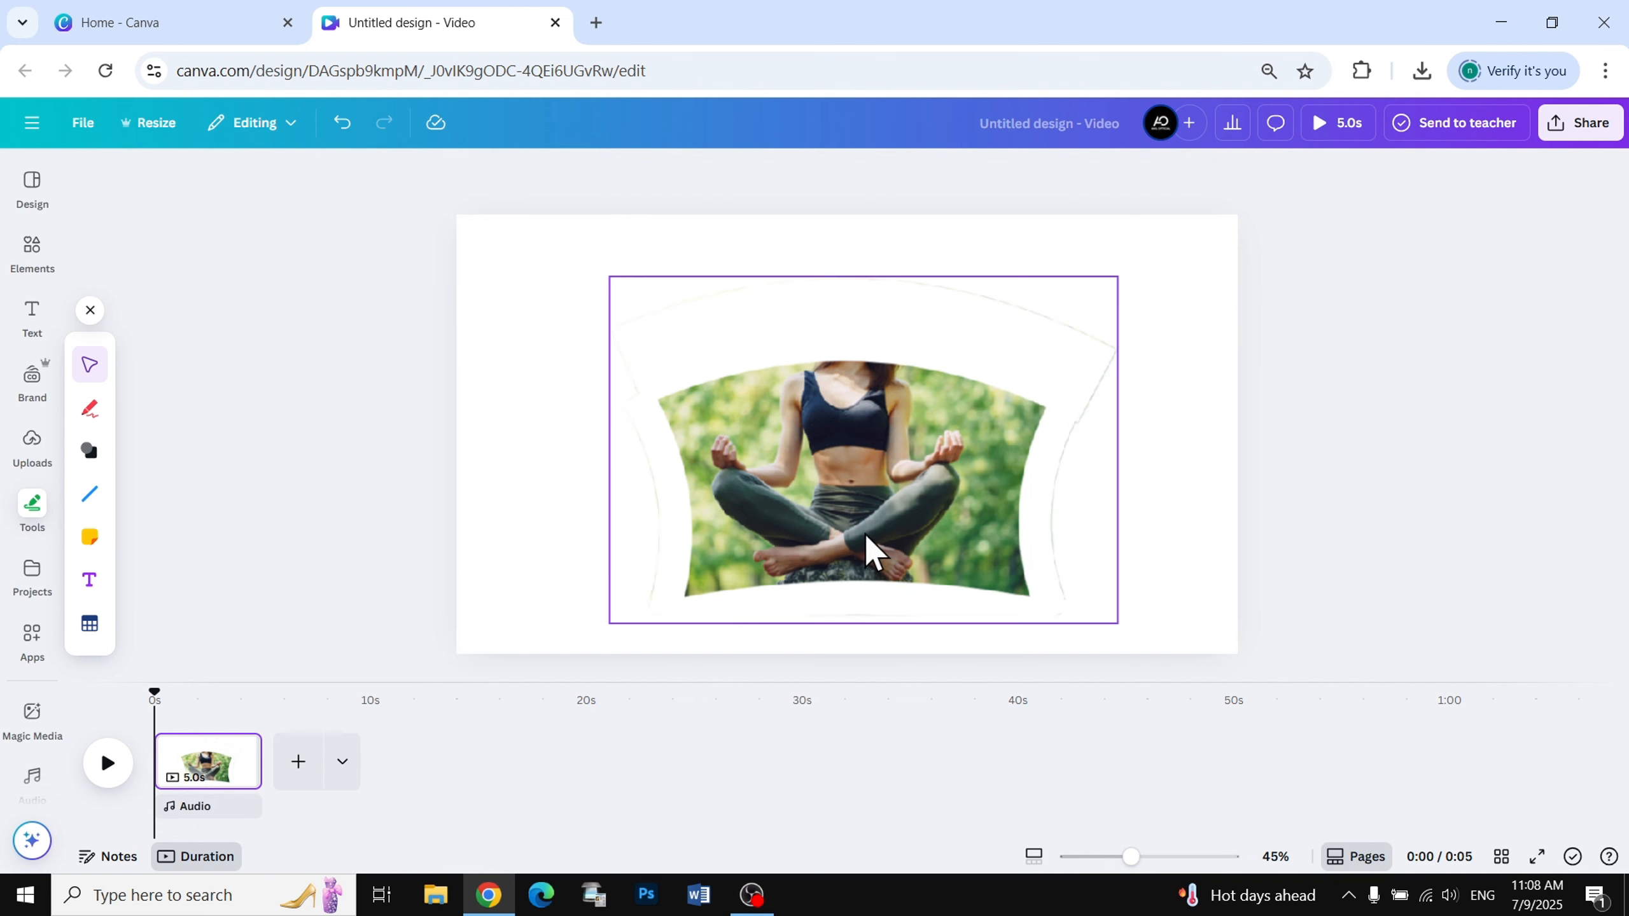
pyautogui.moveTo(869, 537)
pyautogui.mouseDown()
pyautogui.moveTo(861, 572)
pyautogui.moveTo(864, 539)
pyautogui.mouseUp()
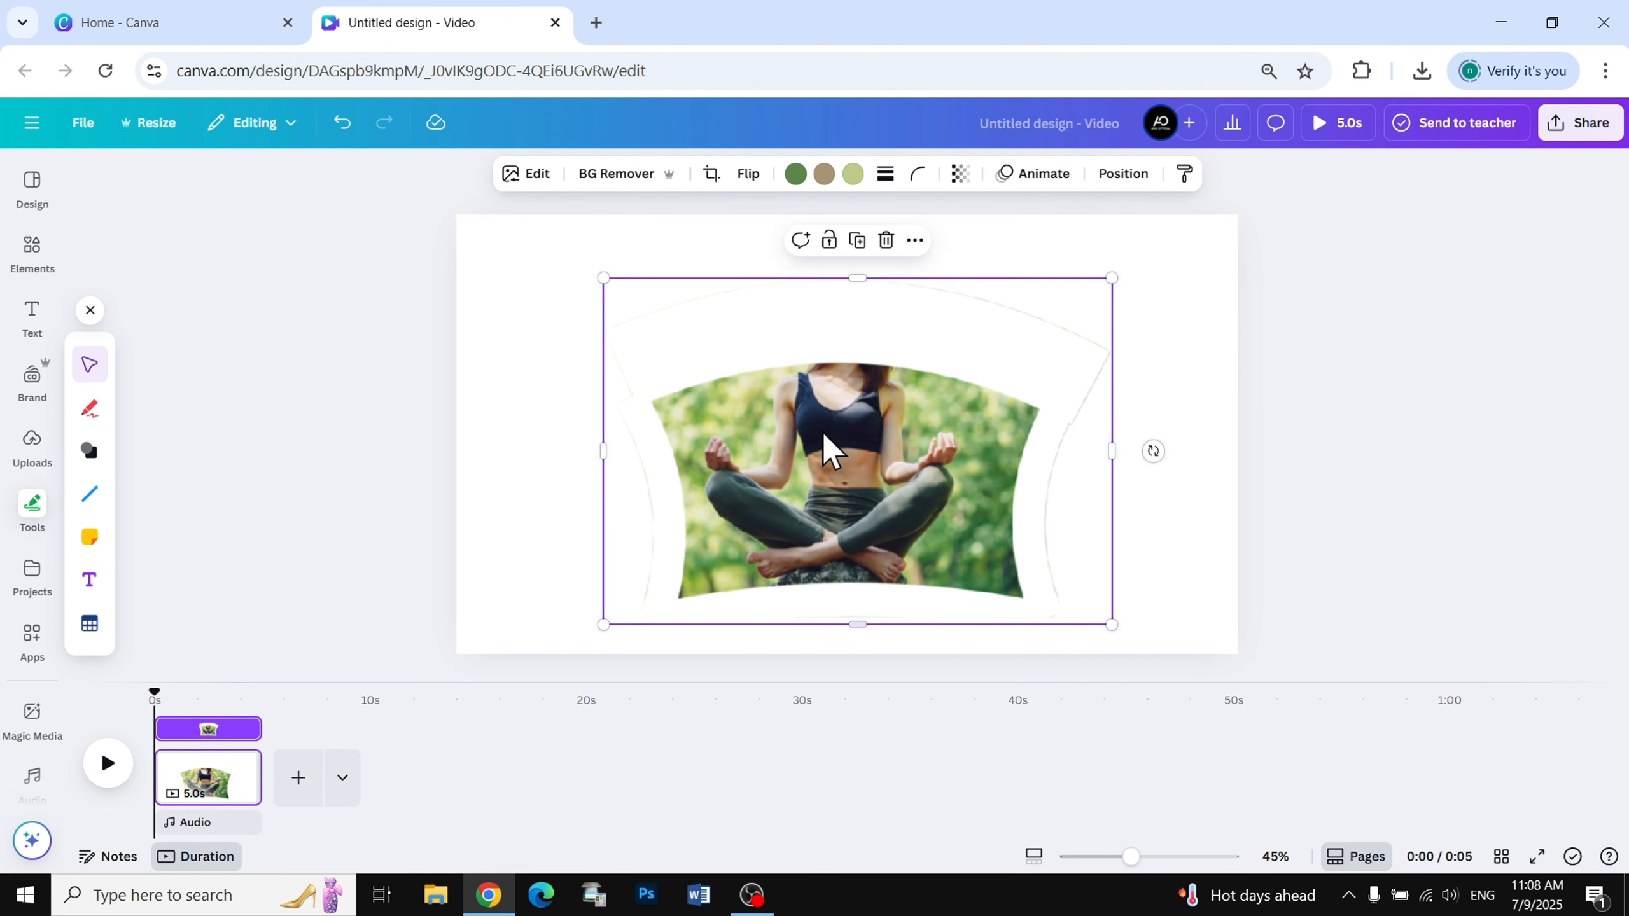
# Step: Apply a Curved shadow to the framed cutout with blur amount 18, distance 42 and curve 24
pyautogui.click(526, 174)
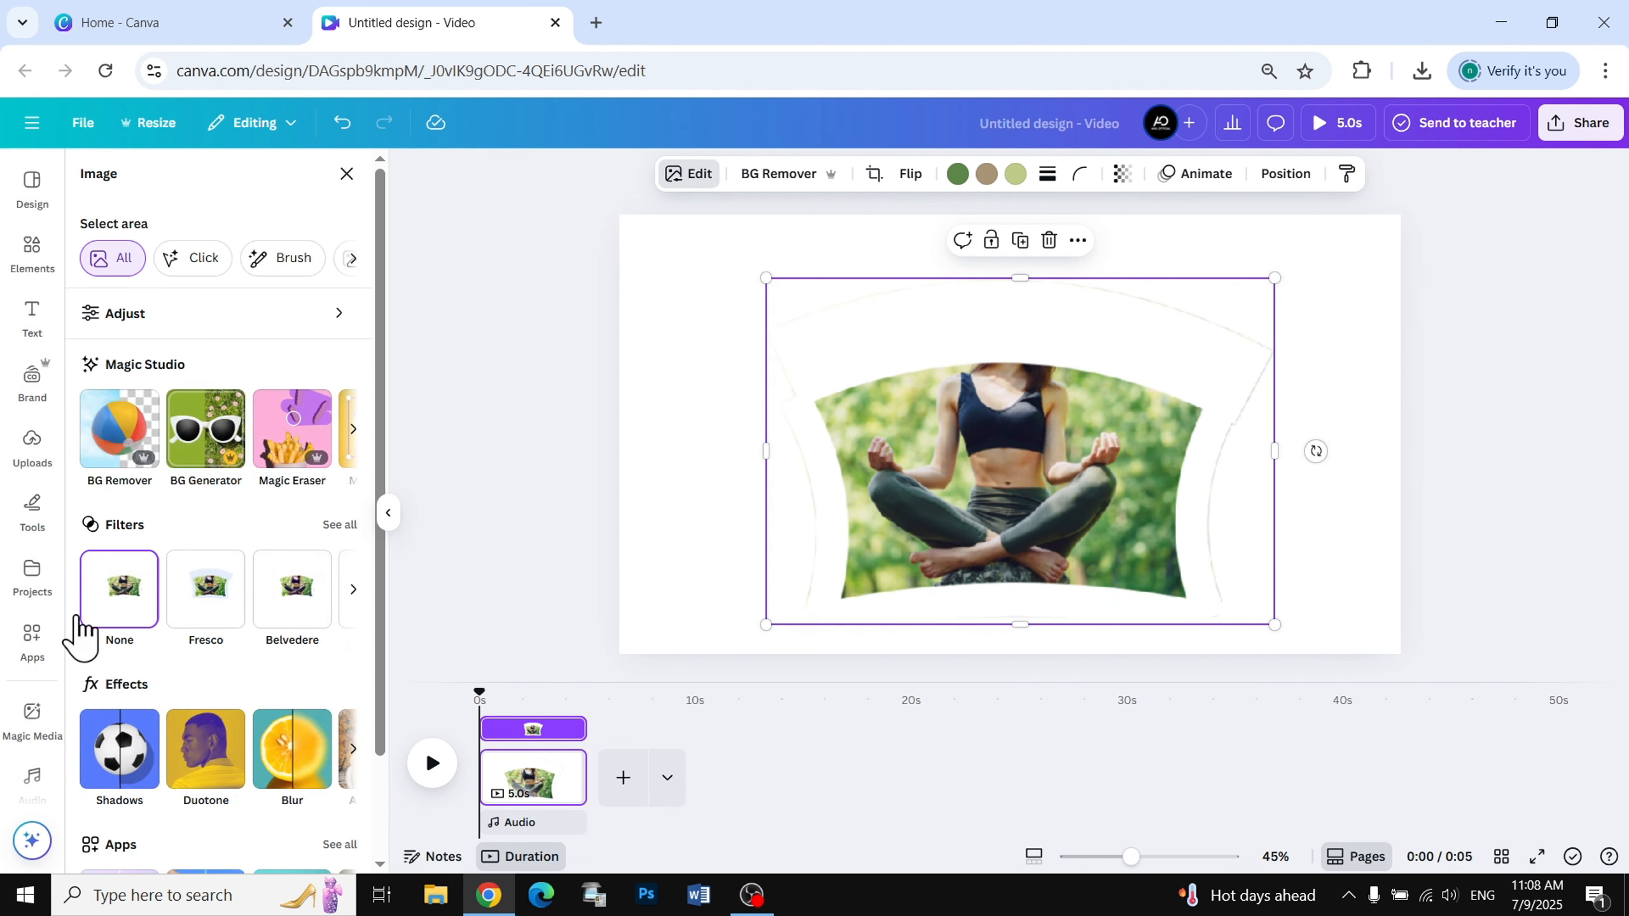
pyautogui.click(119, 751)
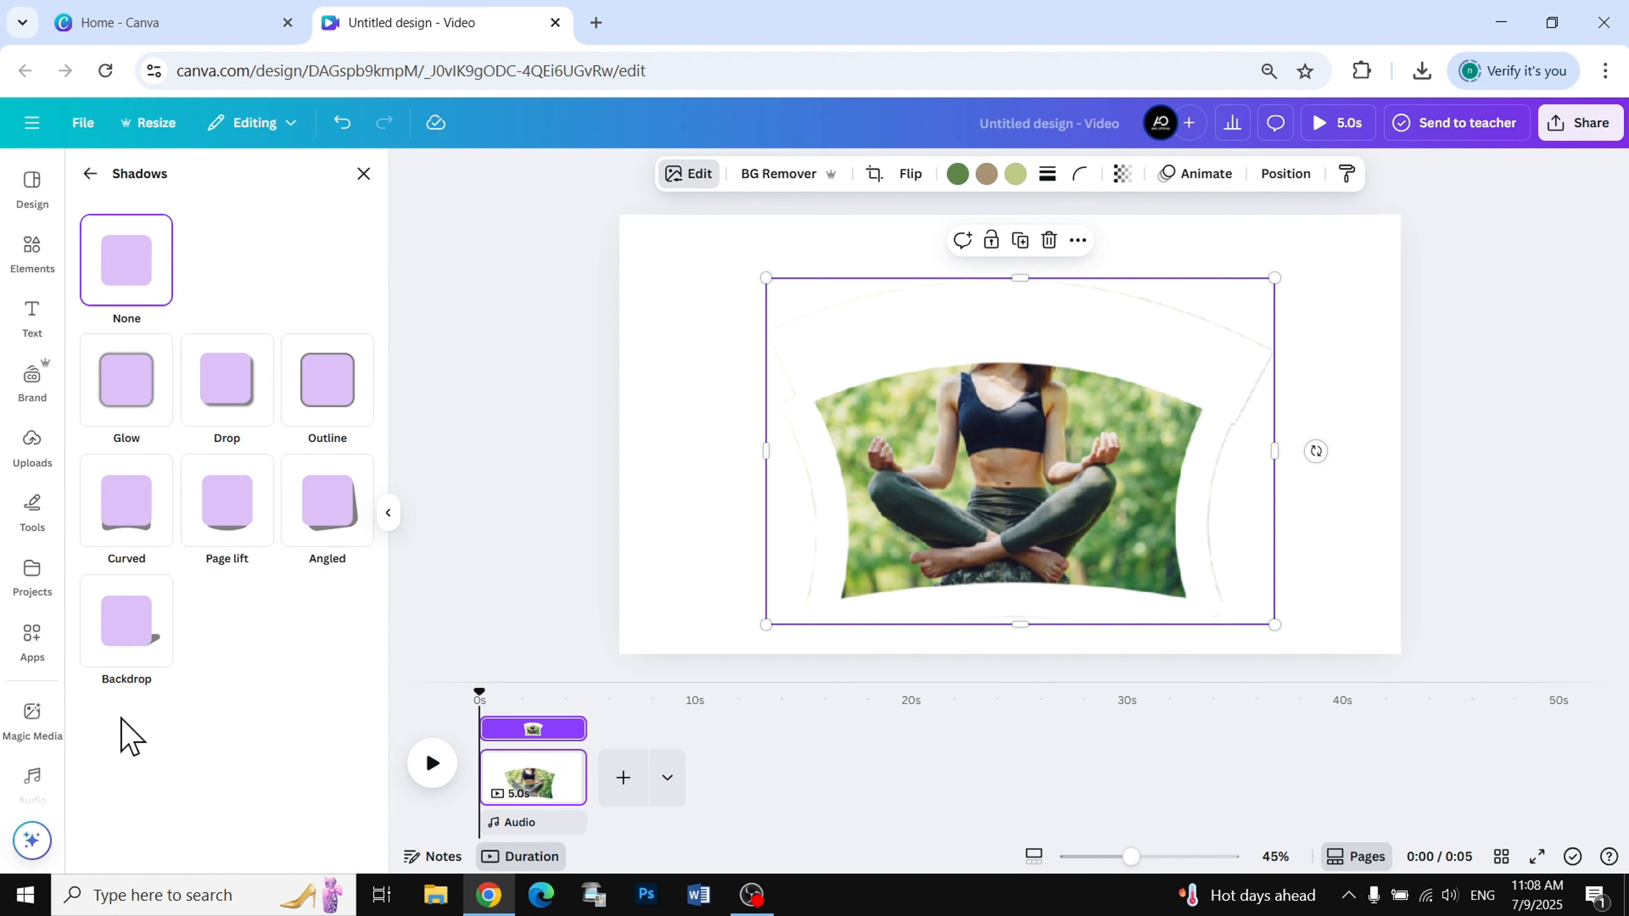
pyautogui.click(154, 513)
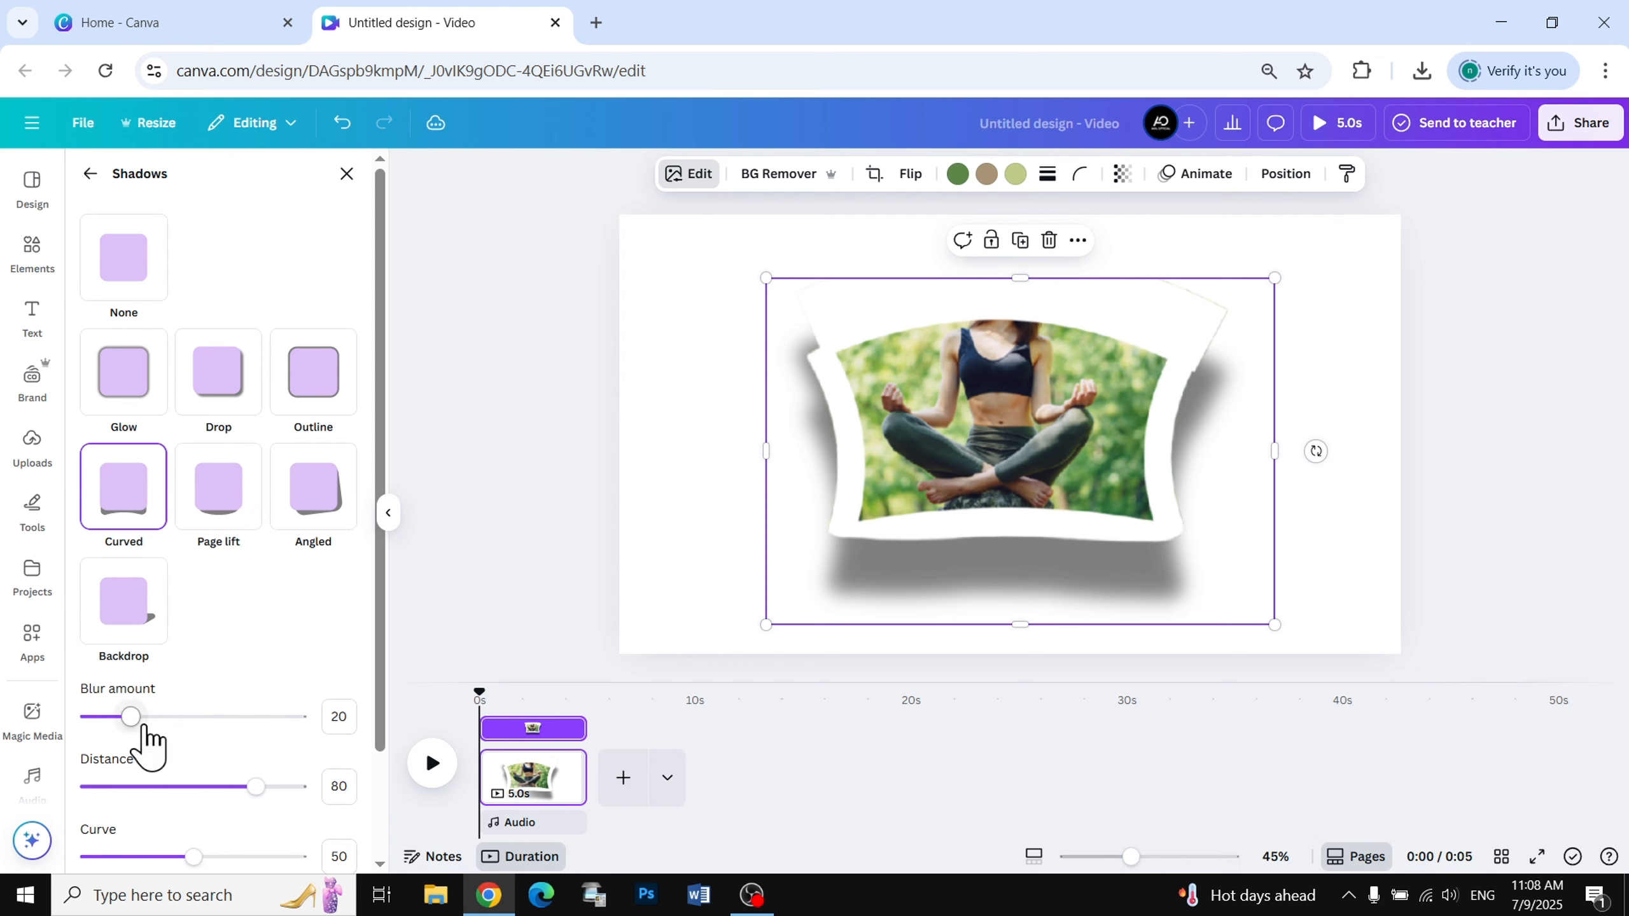
pyautogui.moveTo(144, 729)
pyautogui.mouseDown()
pyautogui.moveTo(178, 729)
pyautogui.moveTo(102, 729)
pyautogui.moveTo(127, 716)
pyautogui.mouseUp()
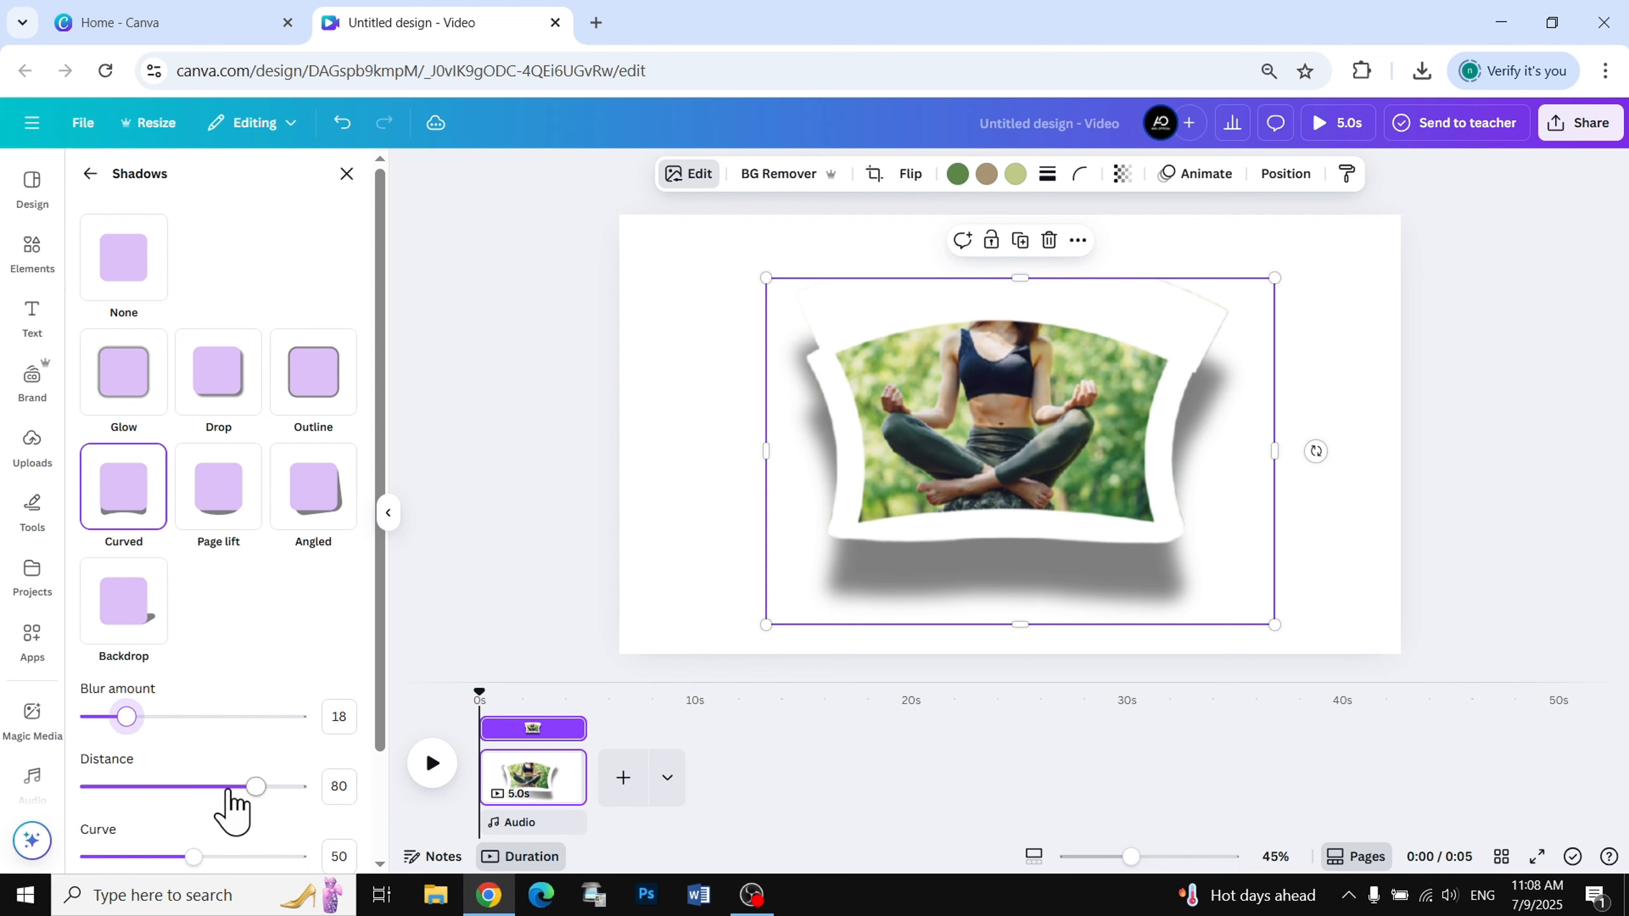
pyautogui.moveTo(229, 791); pyautogui.dragTo(176, 790)
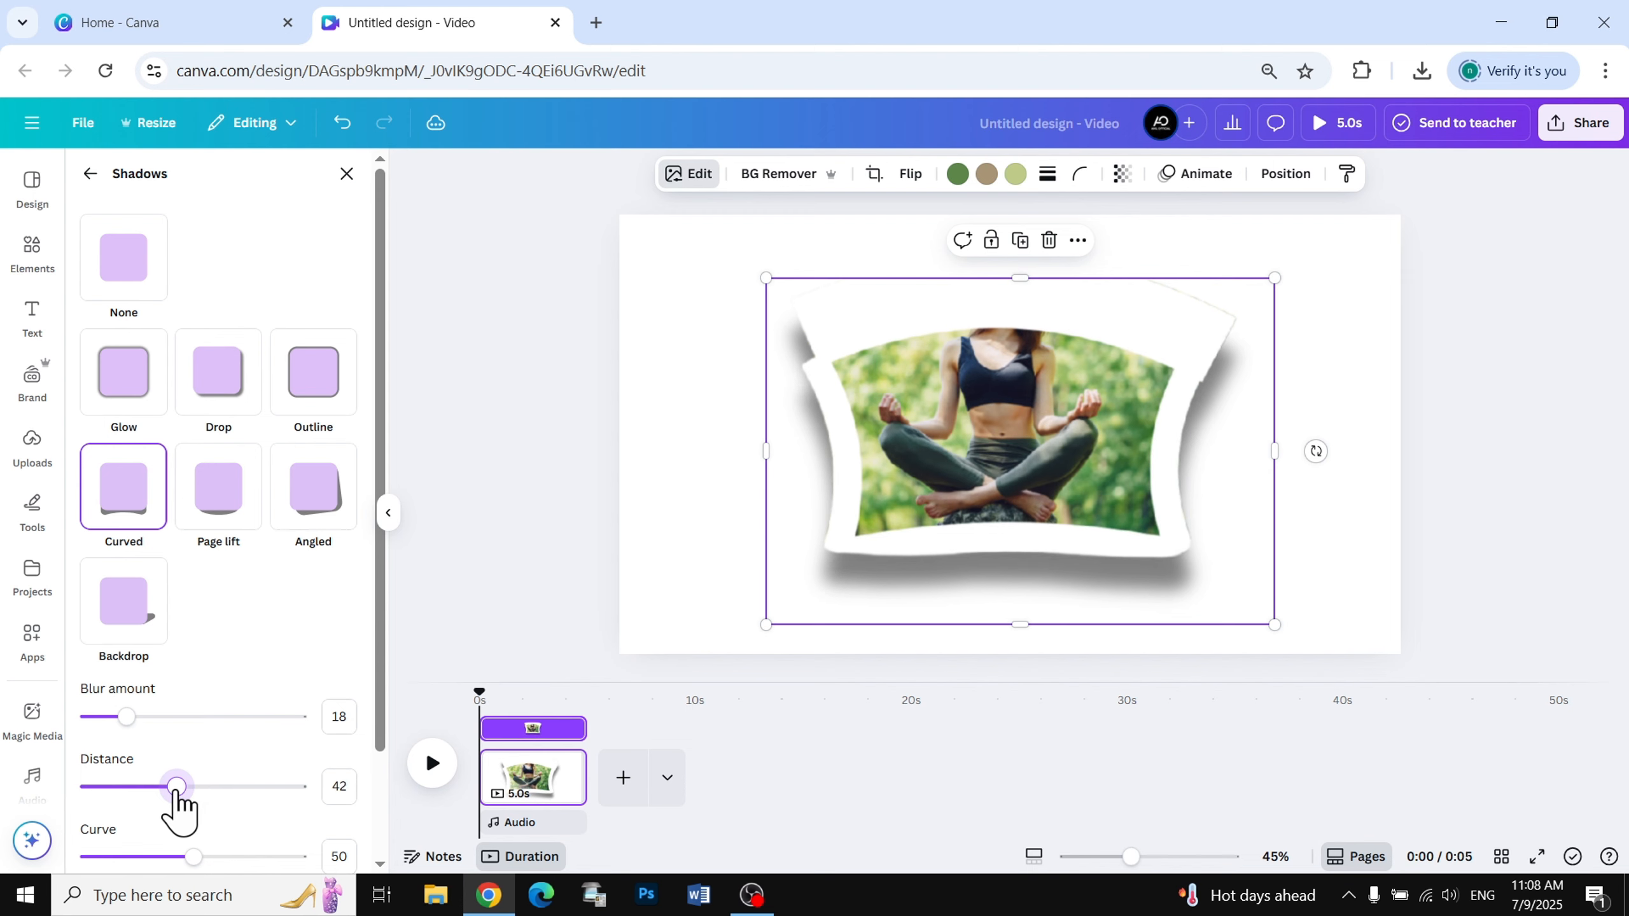
pyautogui.scroll(-2, 244, 798)
pyautogui.moveTo(192, 730); pyautogui.dragTo(139, 730)
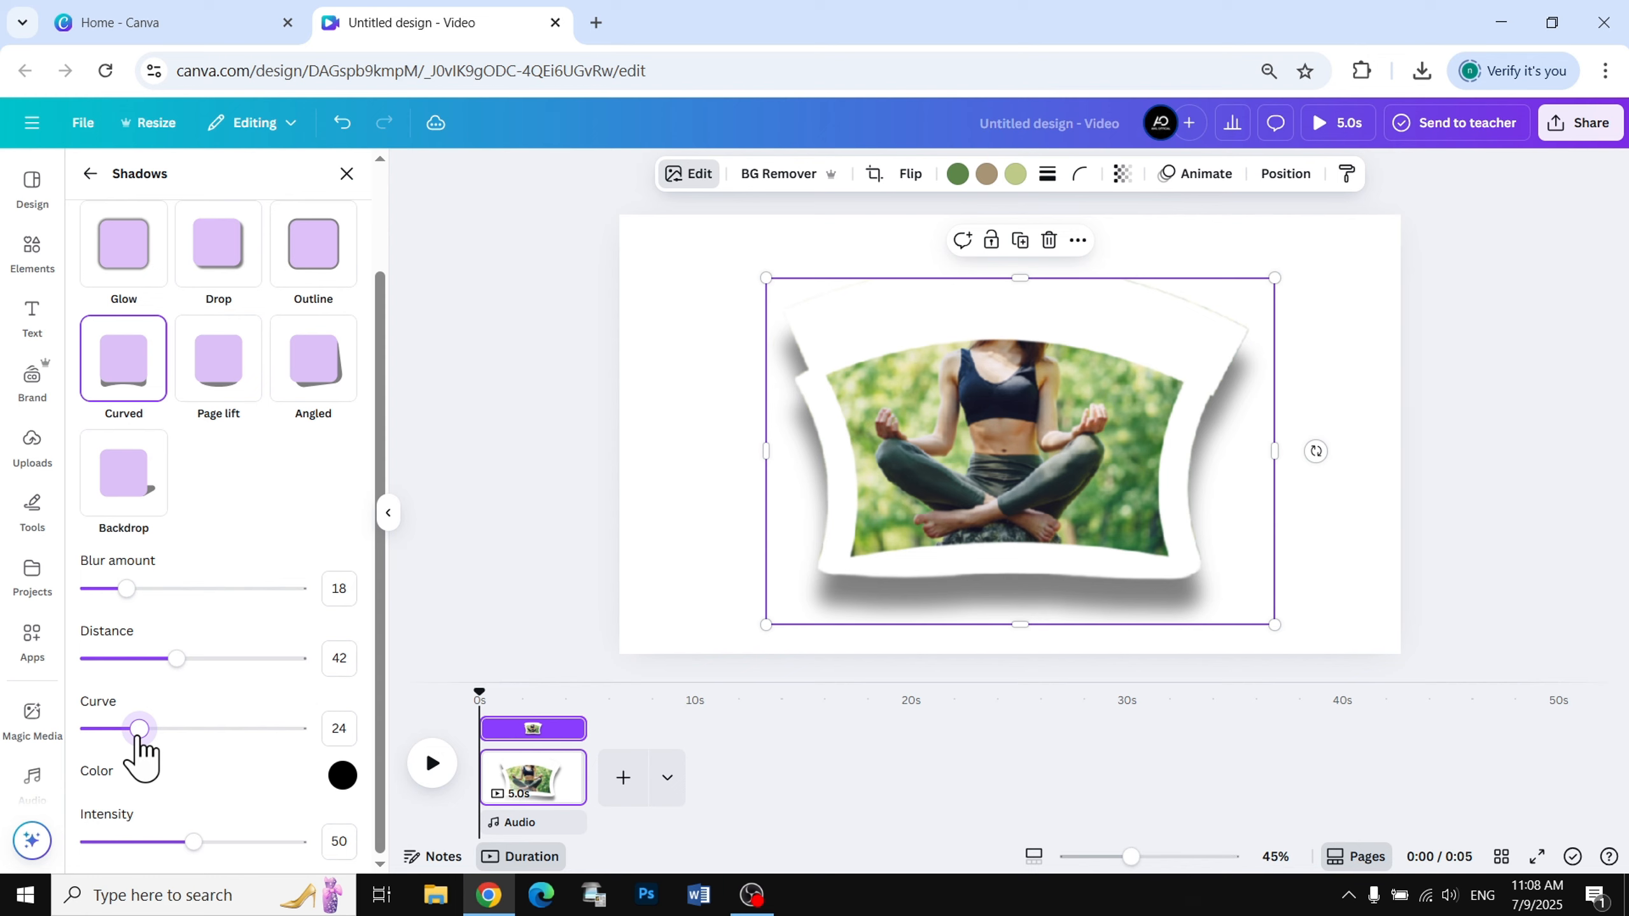
pyautogui.click(1464, 435)
pyautogui.click(1464, 435)
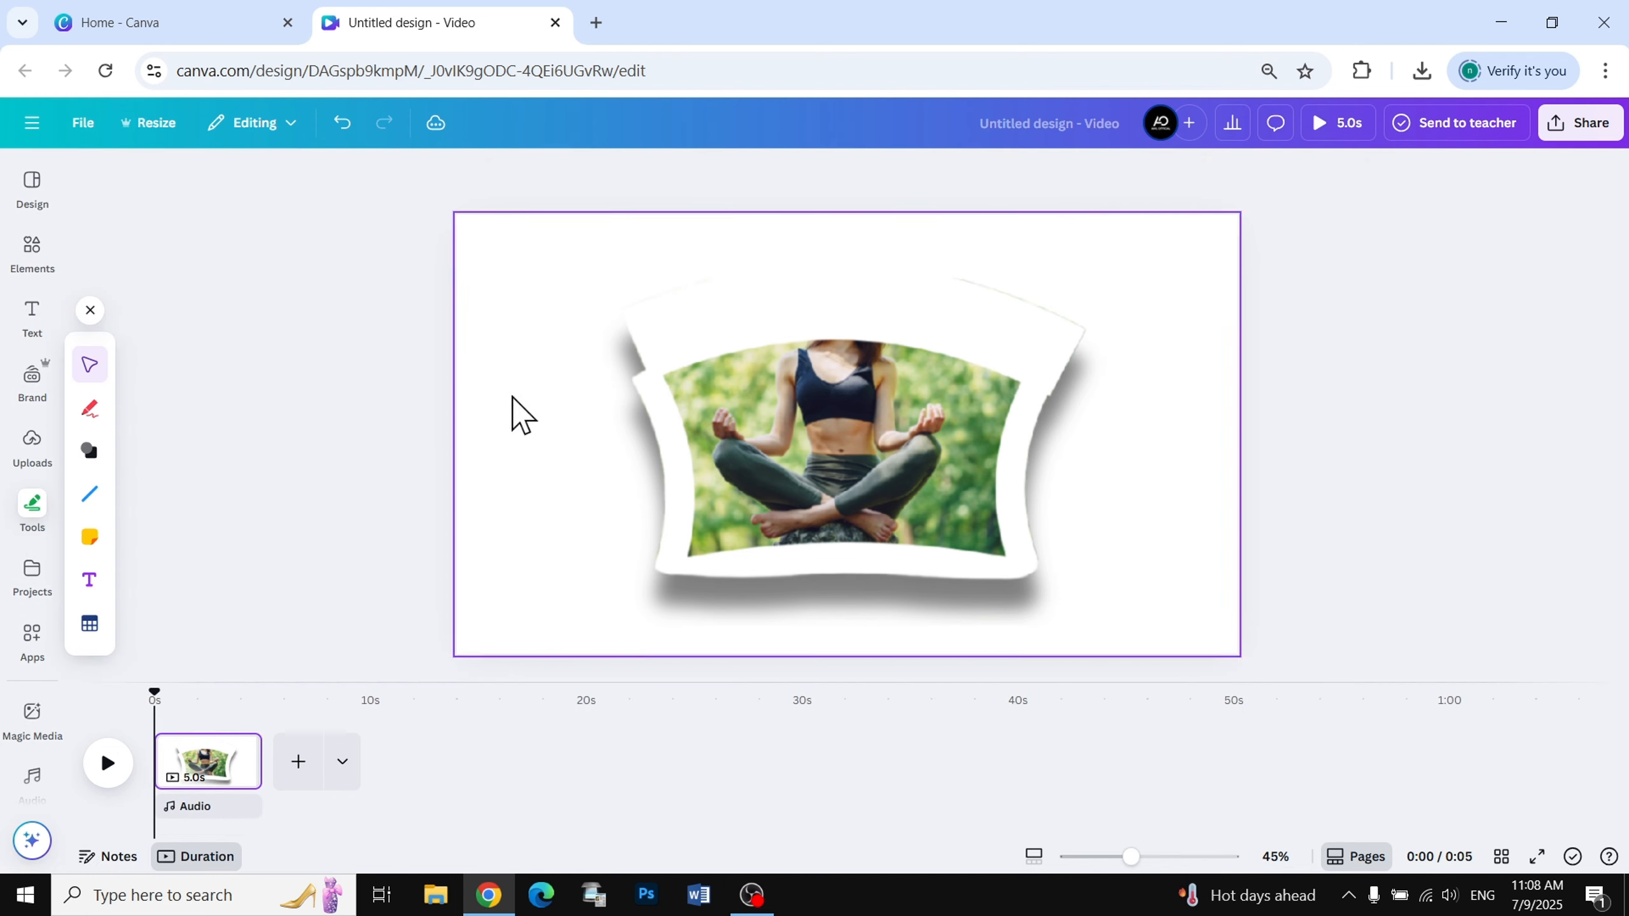
# Step: Add the photo of the meditating woman from the girl photo results and set its transparency to 49
pyautogui.click(38, 265)
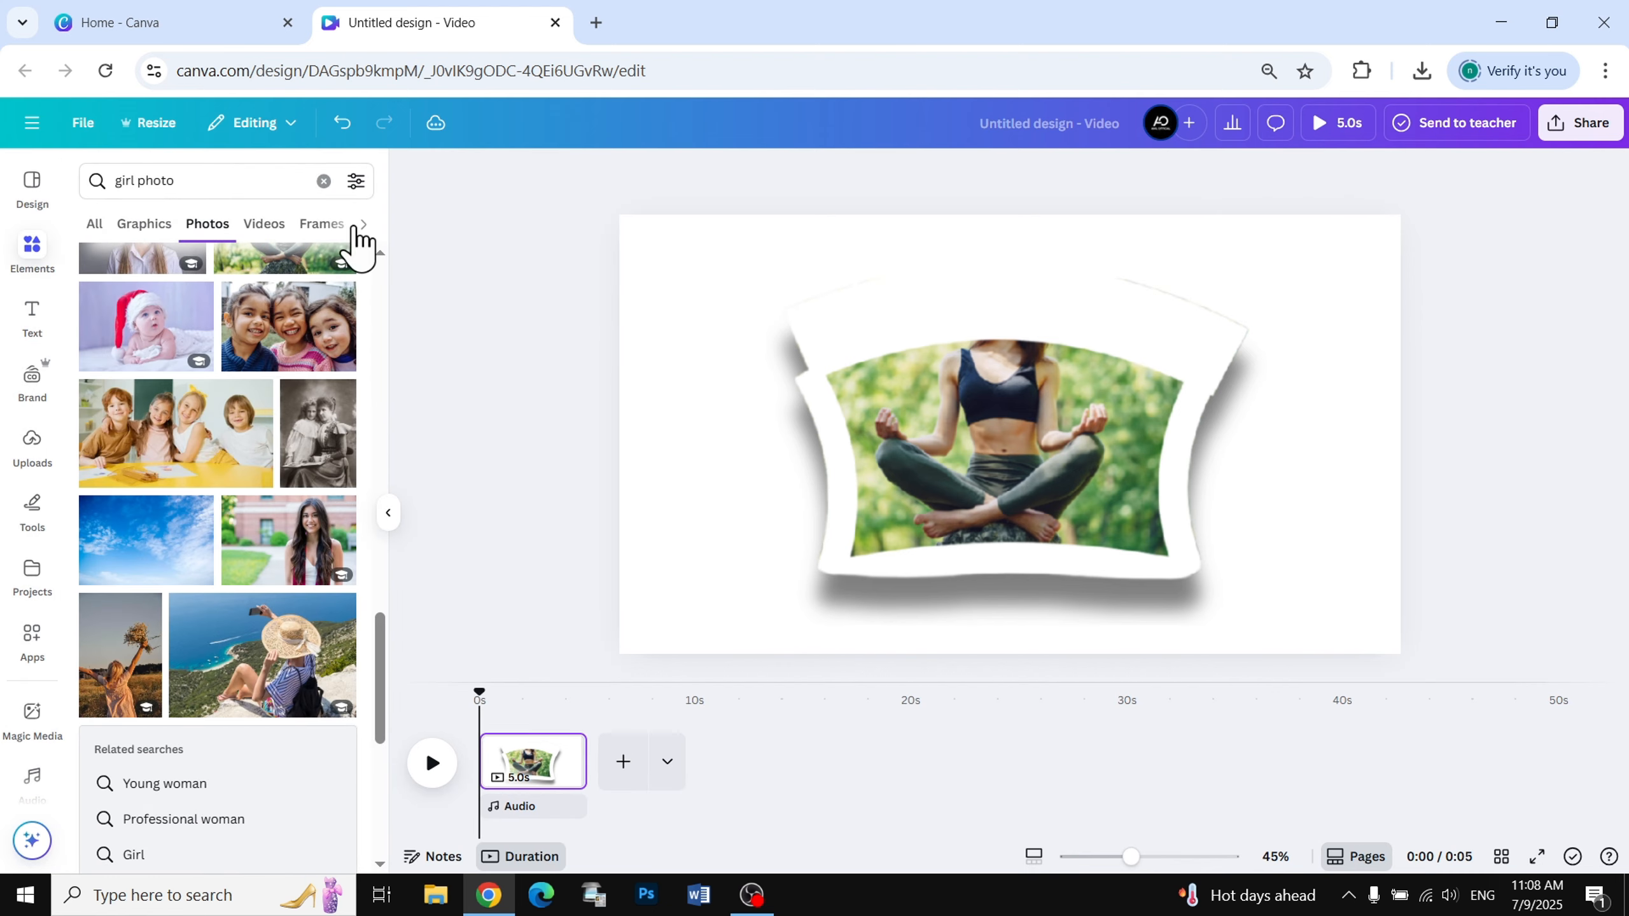
pyautogui.scroll(3, 273, 353)
pyautogui.click(302, 463)
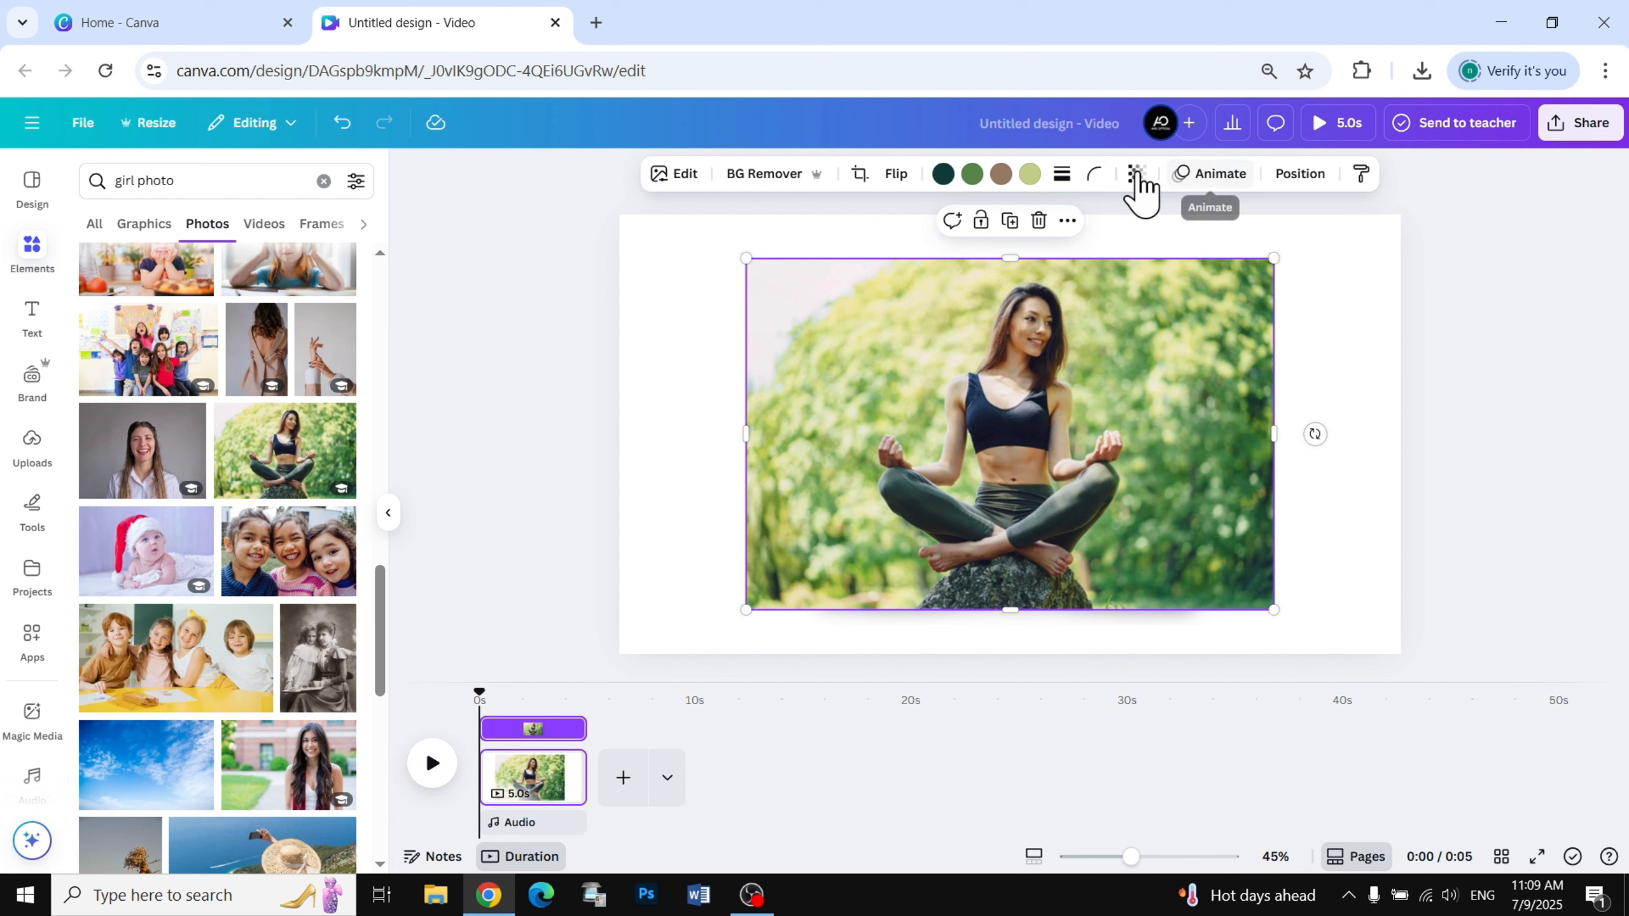
pyautogui.click(1137, 173)
pyautogui.click(1110, 247)
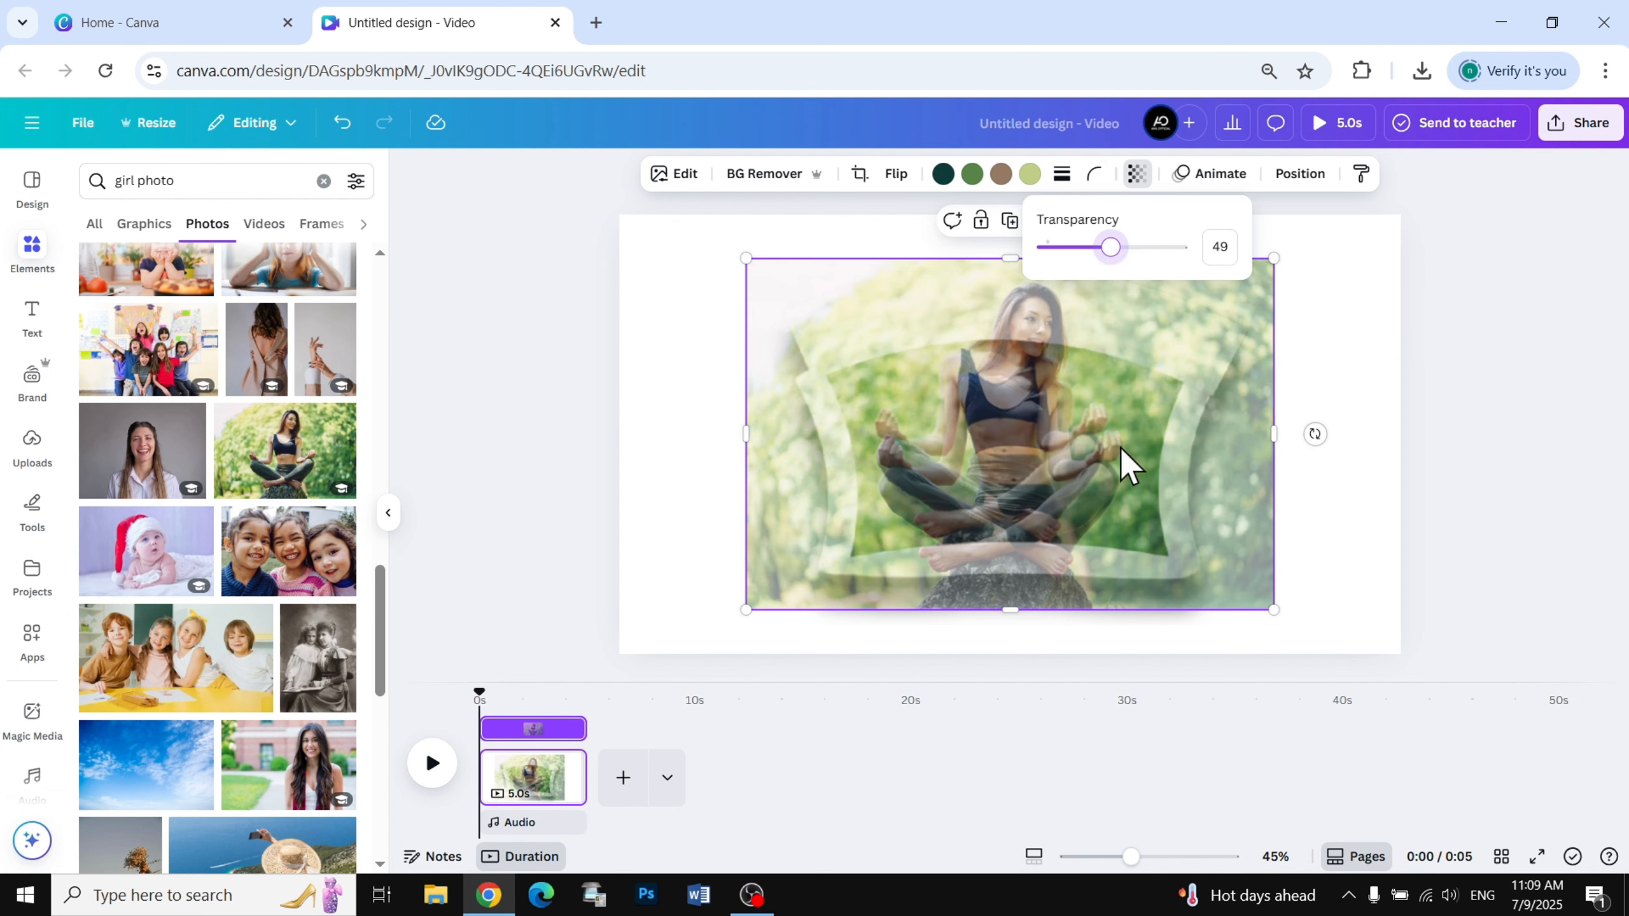
pyautogui.press('Escape')
# Step: Move and shrink the semi-transparent photo until the woman lines up with her figure inside the frame
pyautogui.moveTo(1179, 401); pyautogui.dragTo(1232, 363)
pyautogui.click(1270, 382)
pyautogui.click(1269, 373)
pyautogui.moveTo(769, 280); pyautogui.dragTo(745, 263)
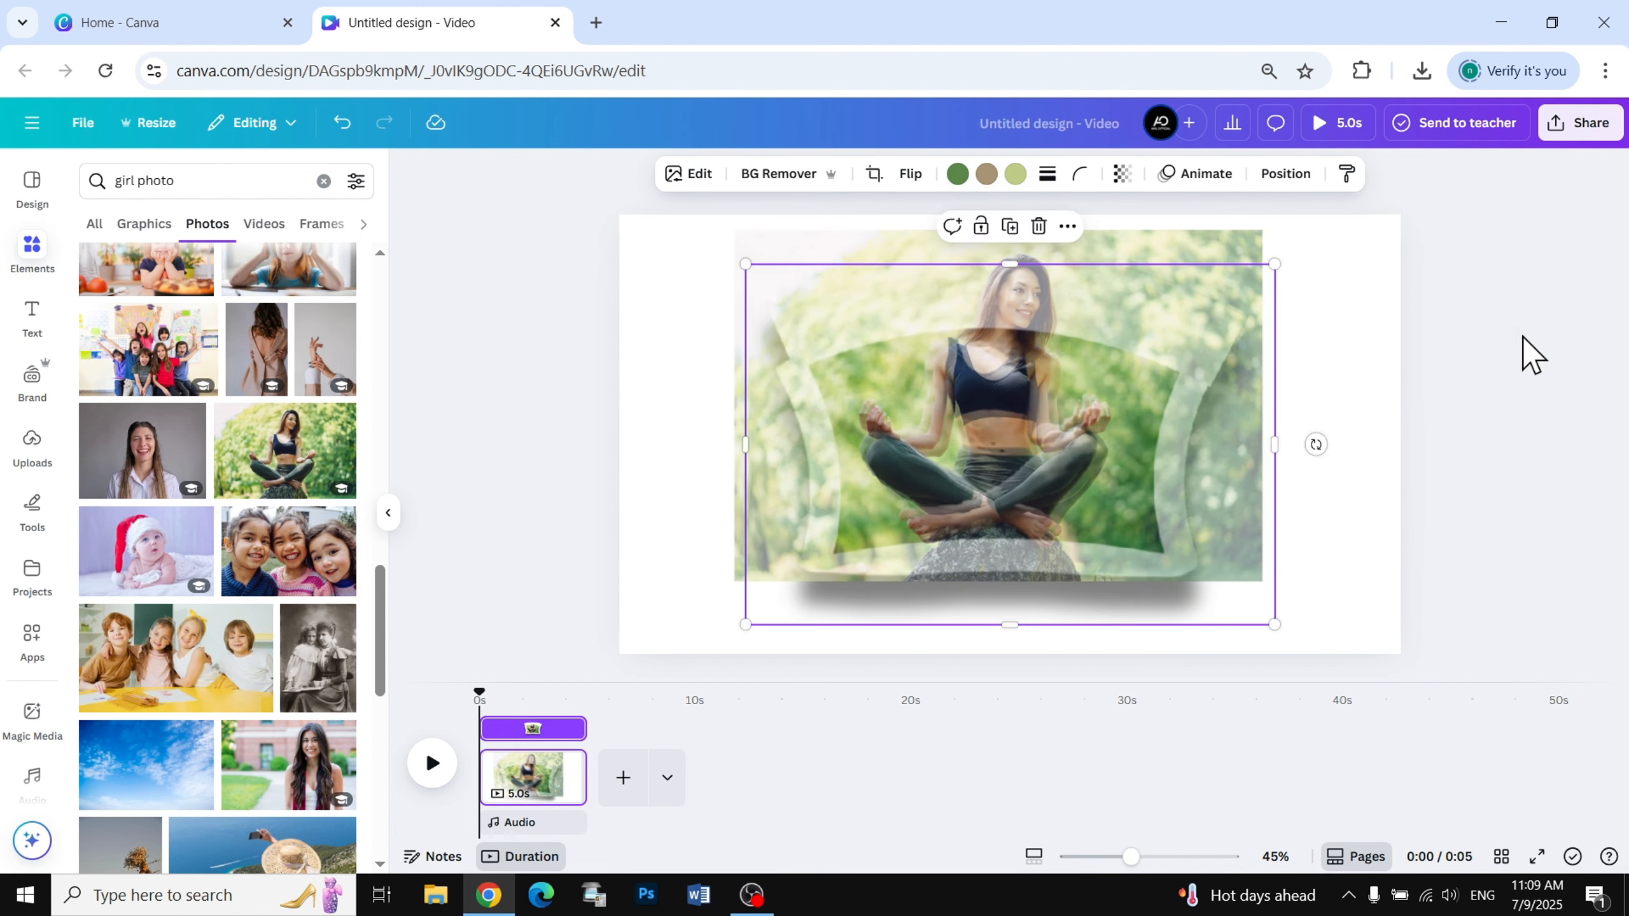
pyautogui.hotkey('ctrl', 'z')
pyautogui.scroll(3, 1119, 316)
pyautogui.moveTo(1148, 321); pyautogui.dragTo(1157, 325)
pyautogui.scroll(-3, 1375, 582)
pyautogui.moveTo(1404, 542); pyautogui.dragTo(1388, 529)
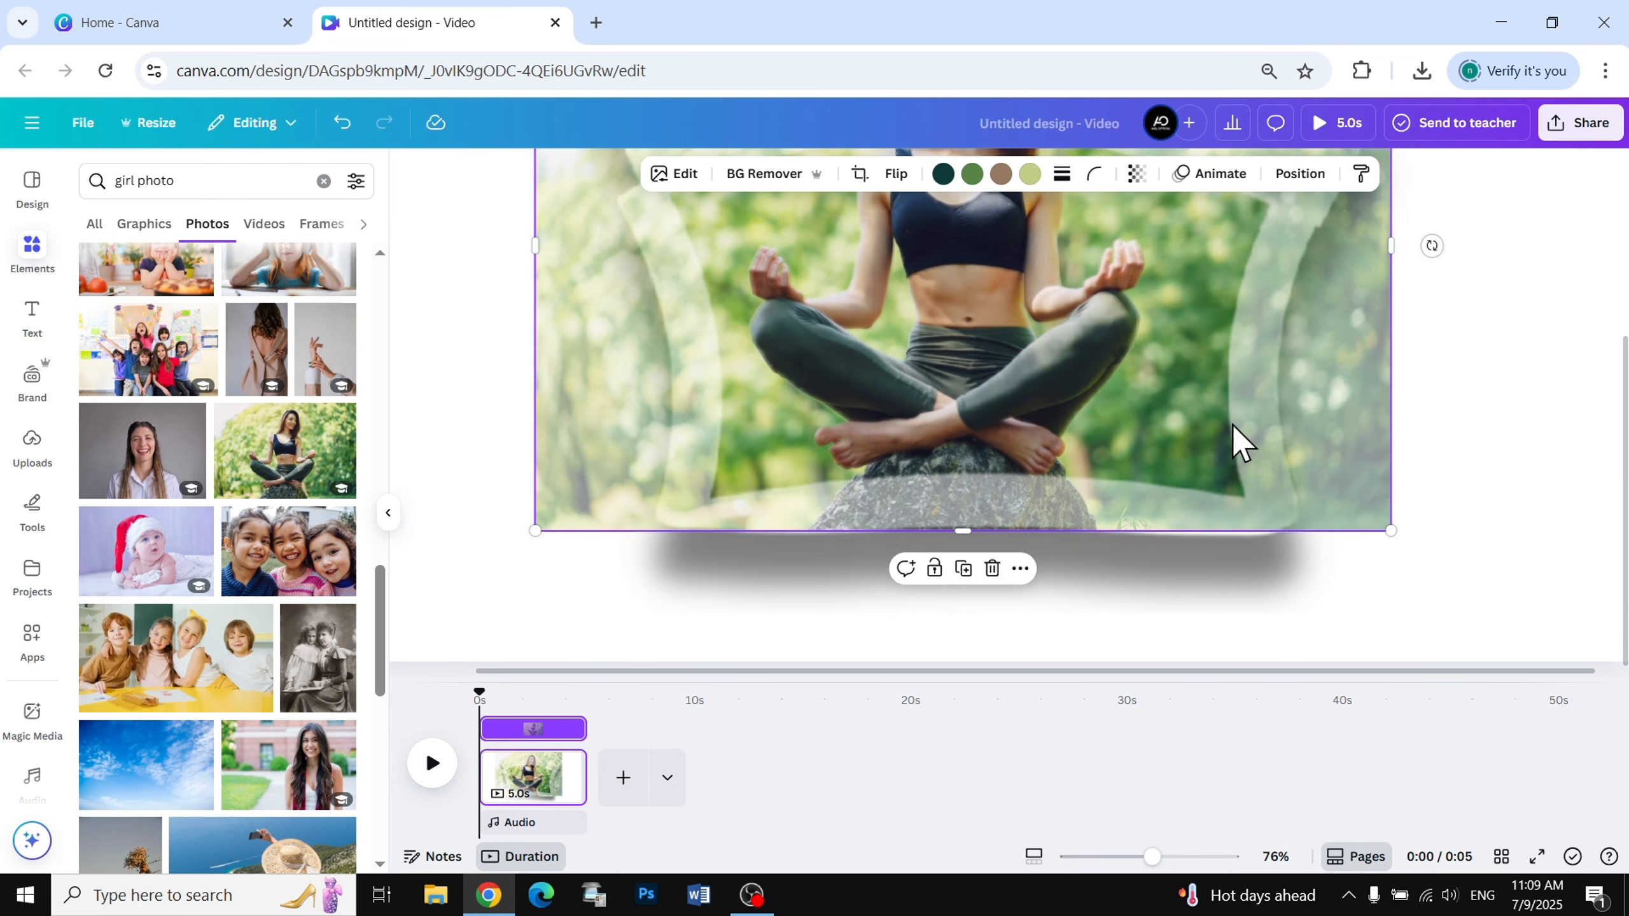
pyautogui.scroll(-3, 1240, 441)
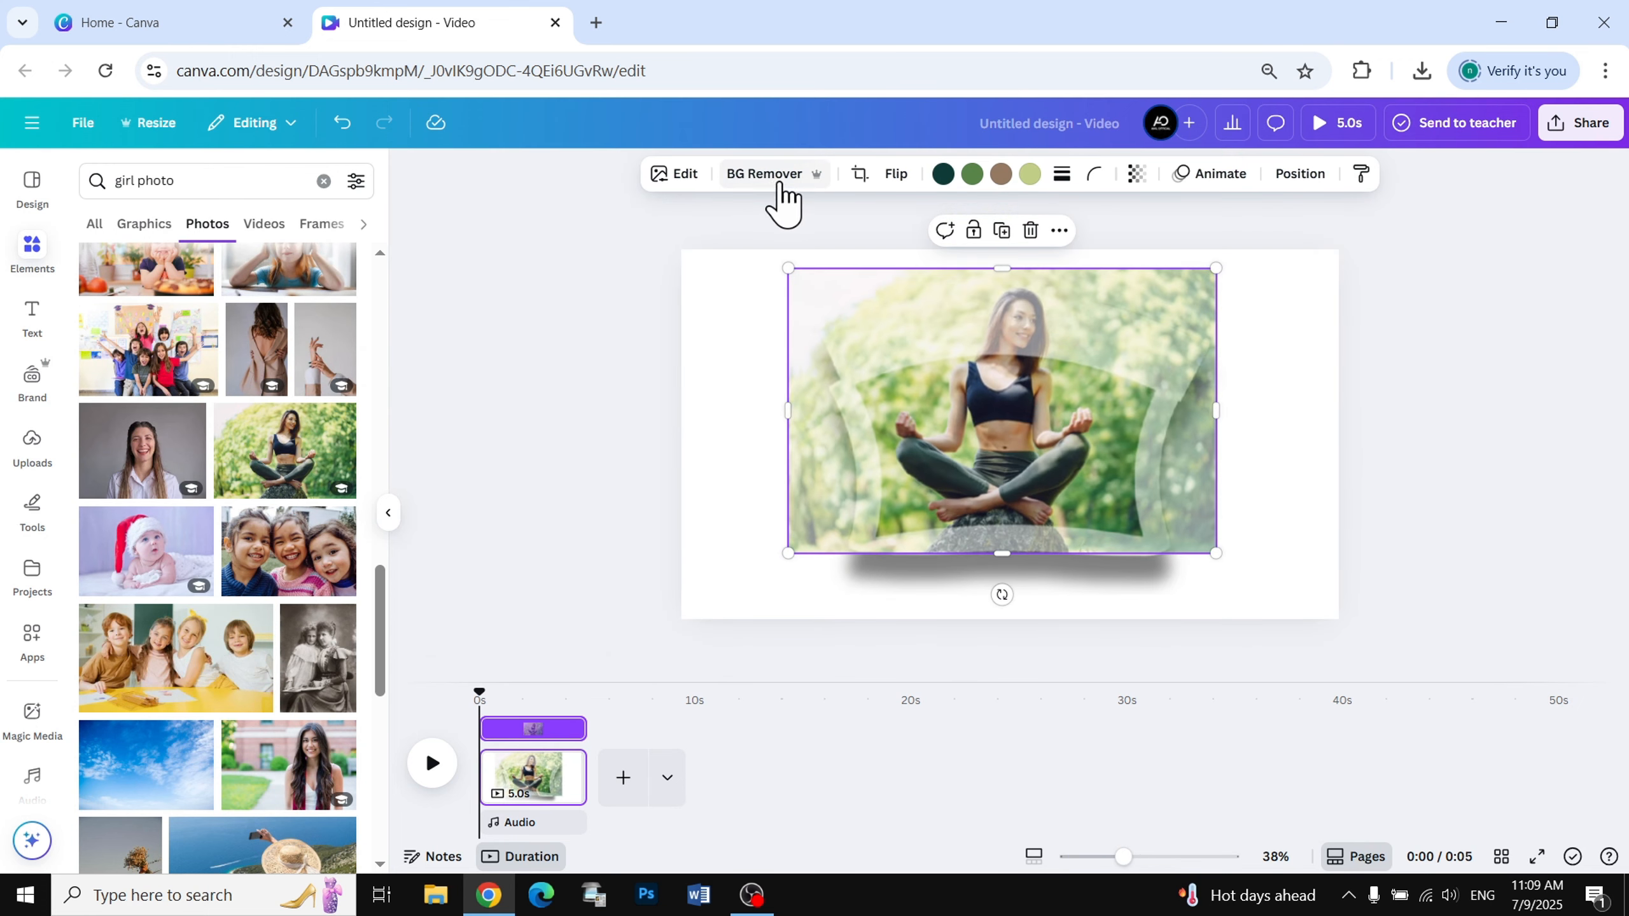
# Step: Remove the background of the overlaid photo and set its transparency value to 100
pyautogui.click(772, 174)
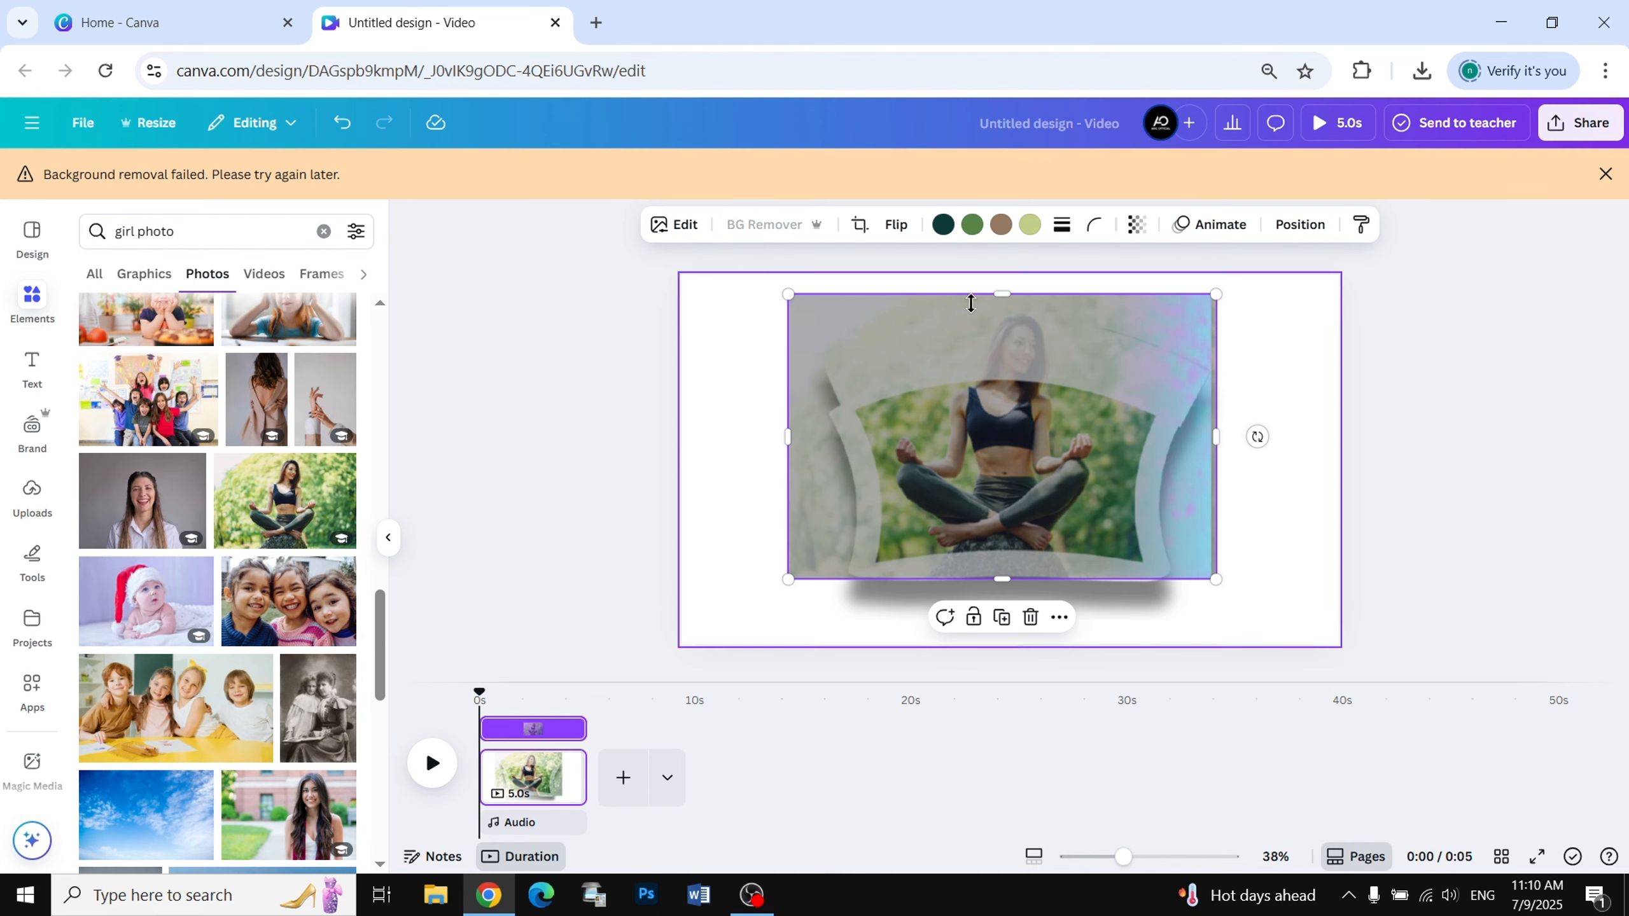
pyautogui.click(1137, 227)
pyautogui.moveTo(1140, 290); pyautogui.dragTo(1241, 314)
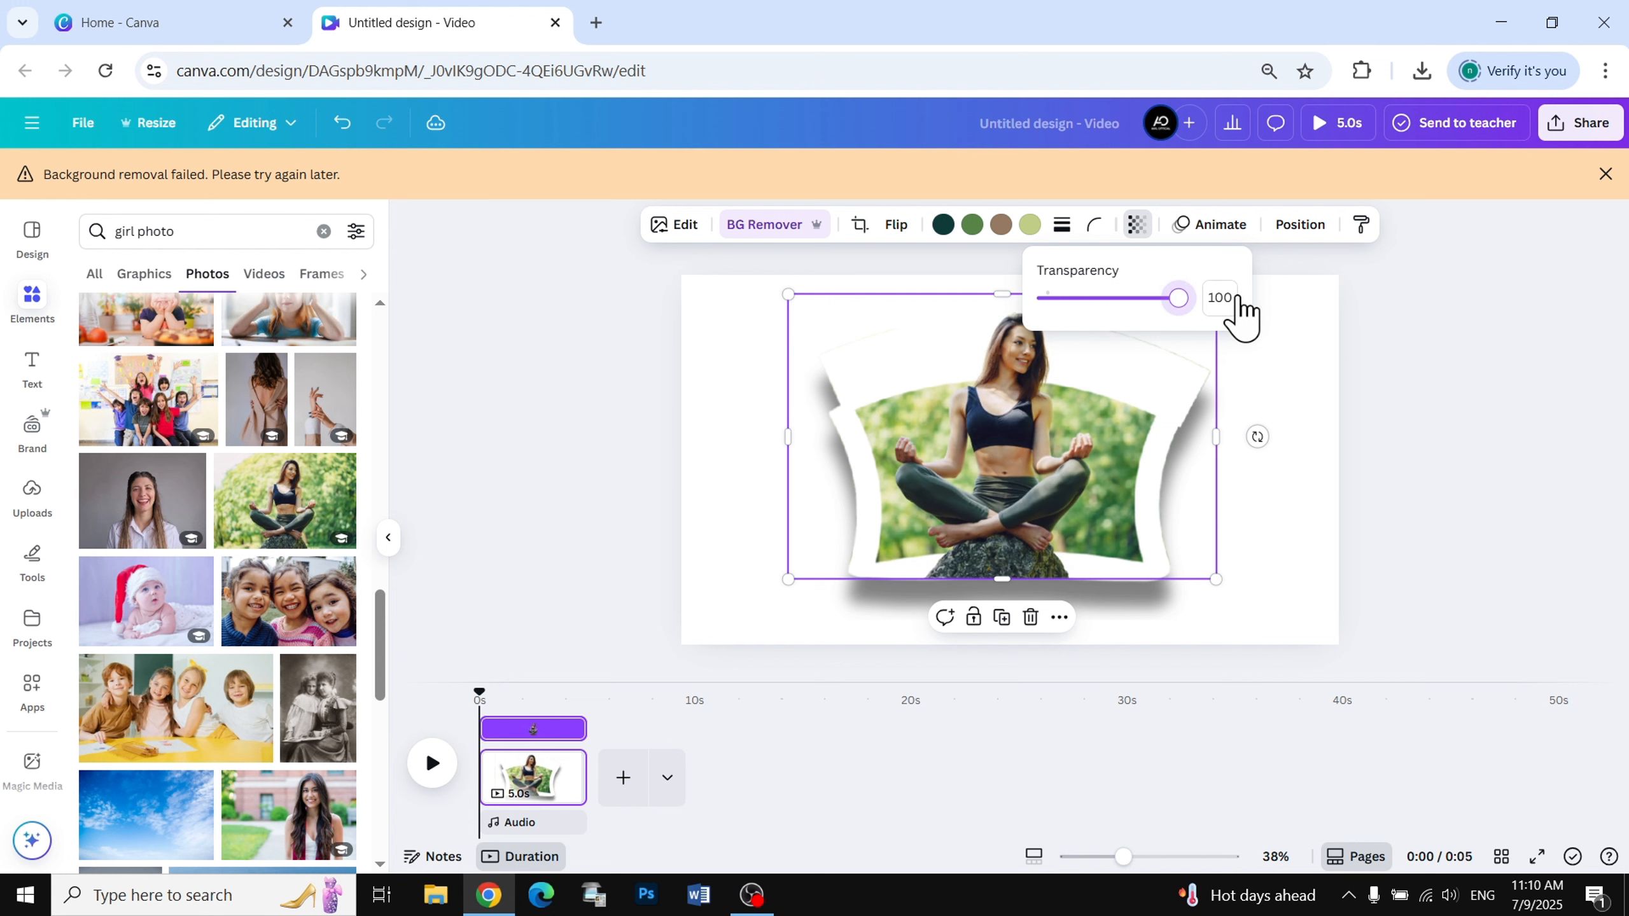
pyautogui.click(1486, 372)
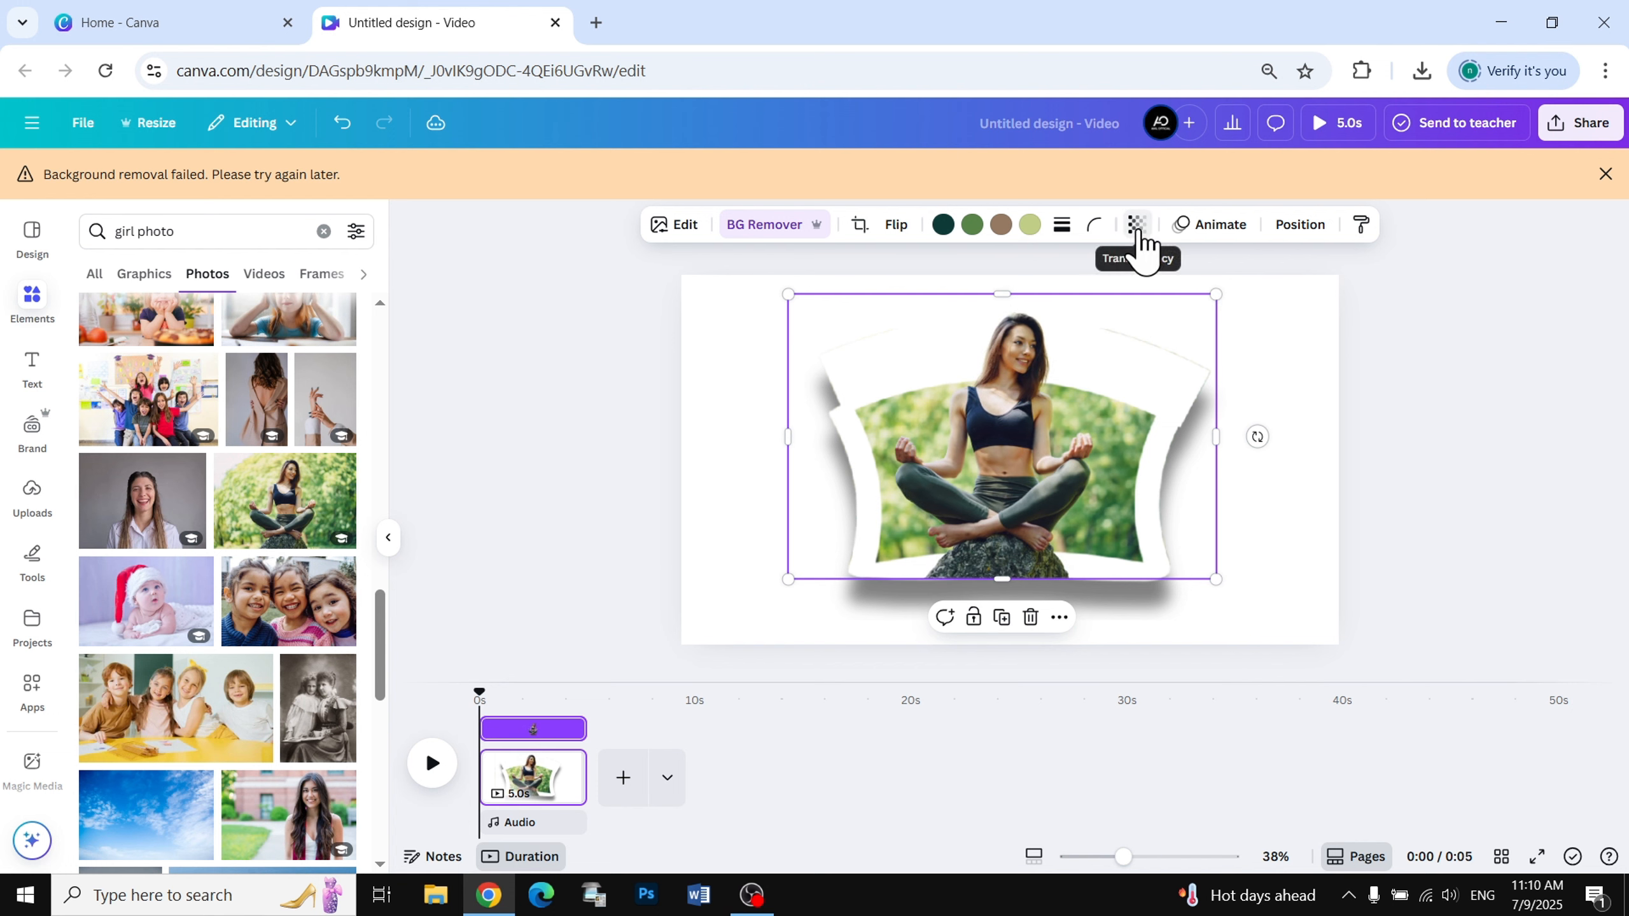
pyautogui.click(1137, 226)
pyautogui.click(1581, 317)
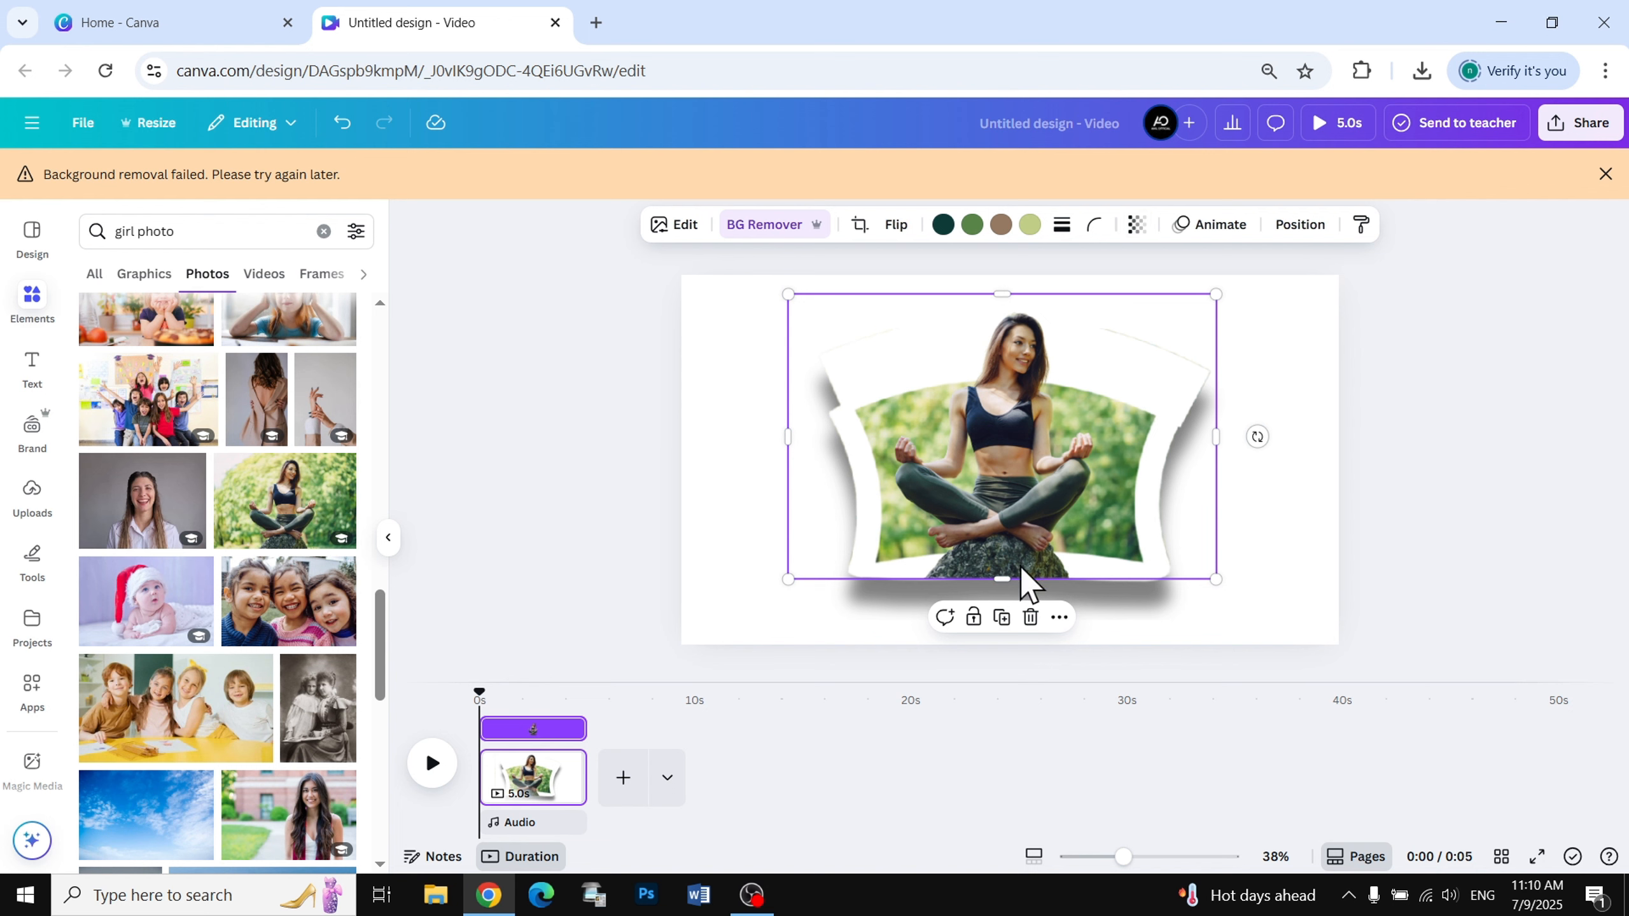
# Step: Crop the woman's cutout at the bottom to clear the frame's lower border, and trim the space above her head
pyautogui.moveTo(1002, 577); pyautogui.dragTo(1042, 524)
pyautogui.click(1577, 366)
pyautogui.click(1043, 363)
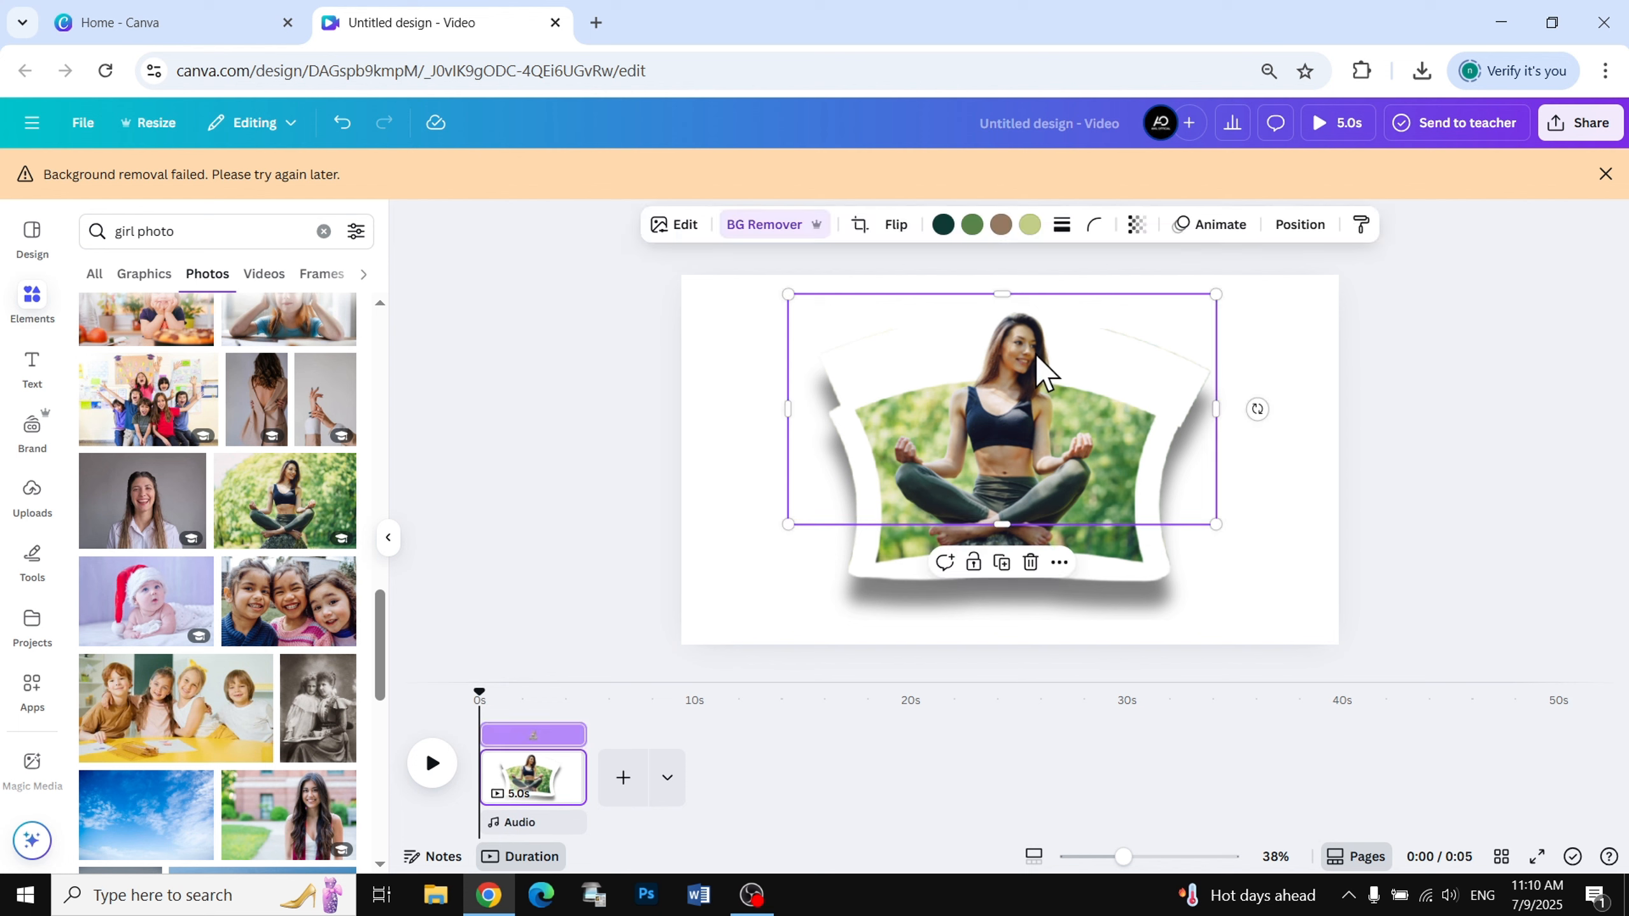
pyautogui.moveTo(1013, 298); pyautogui.dragTo(1074, 318)
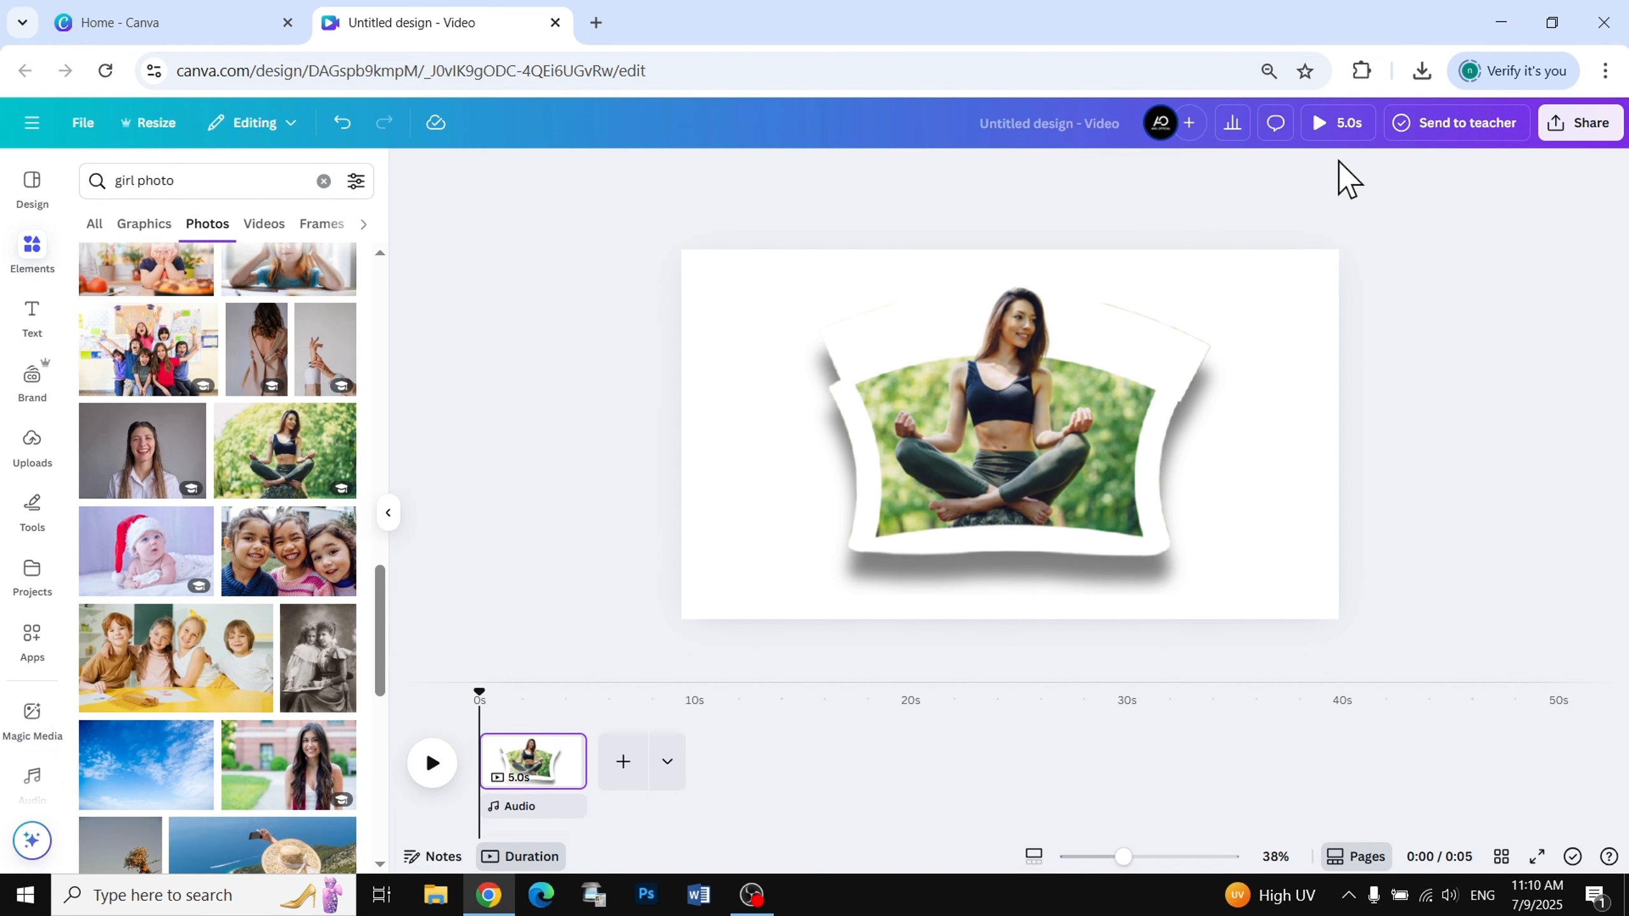
# Step: Preview the finished pop-out design in full screen and close the preview
pyautogui.click(1337, 128)
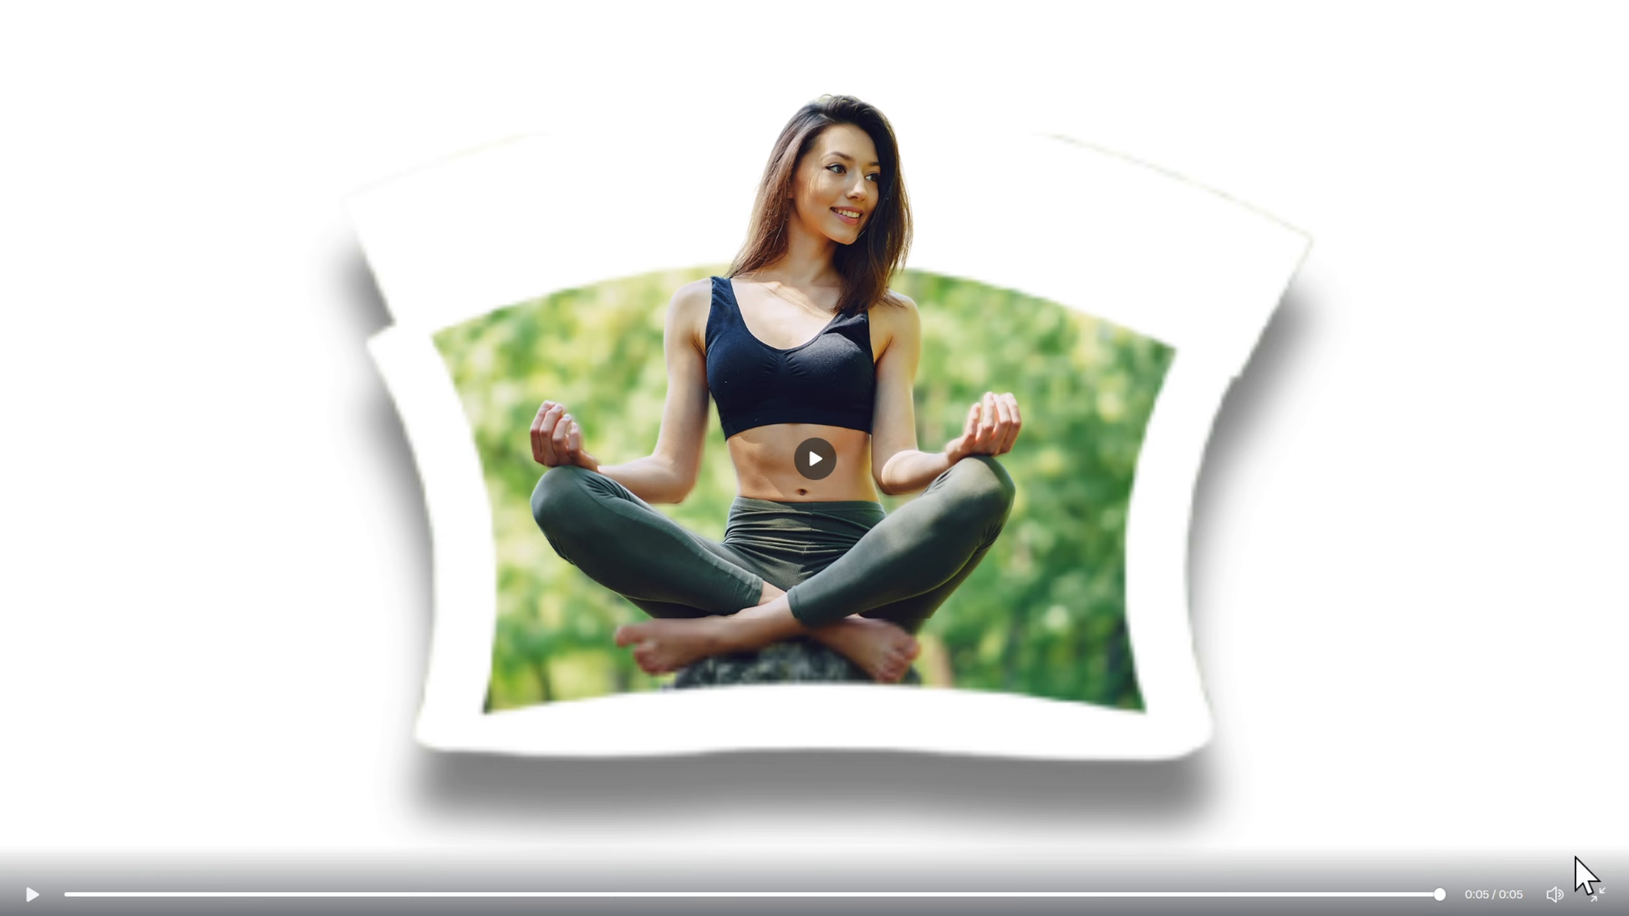
pyautogui.click(1595, 886)
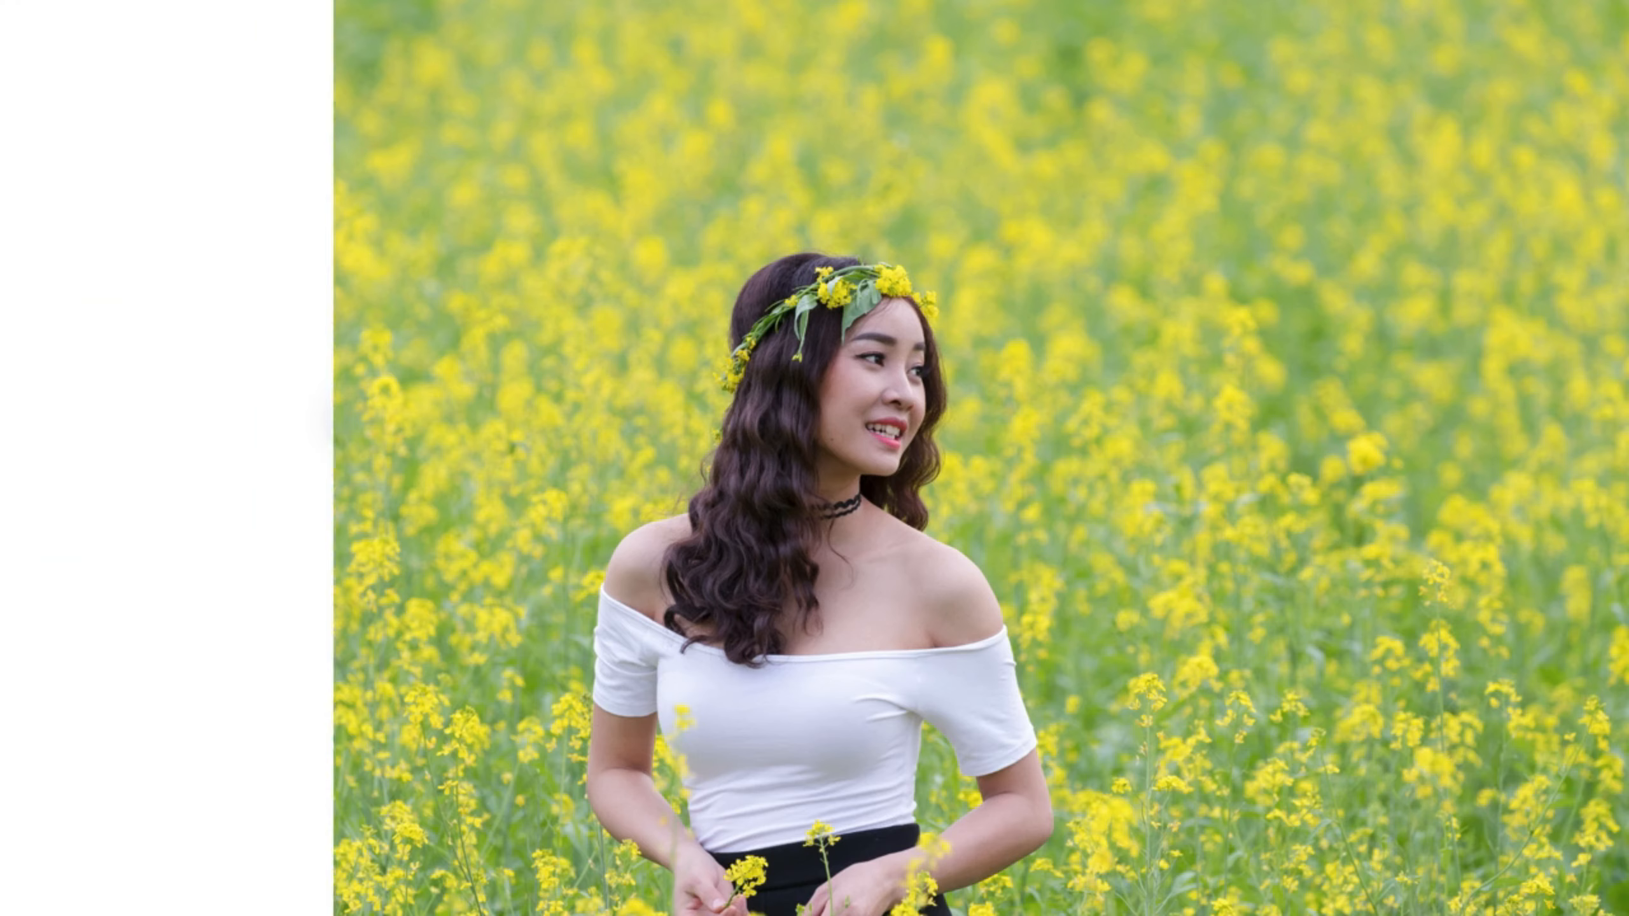